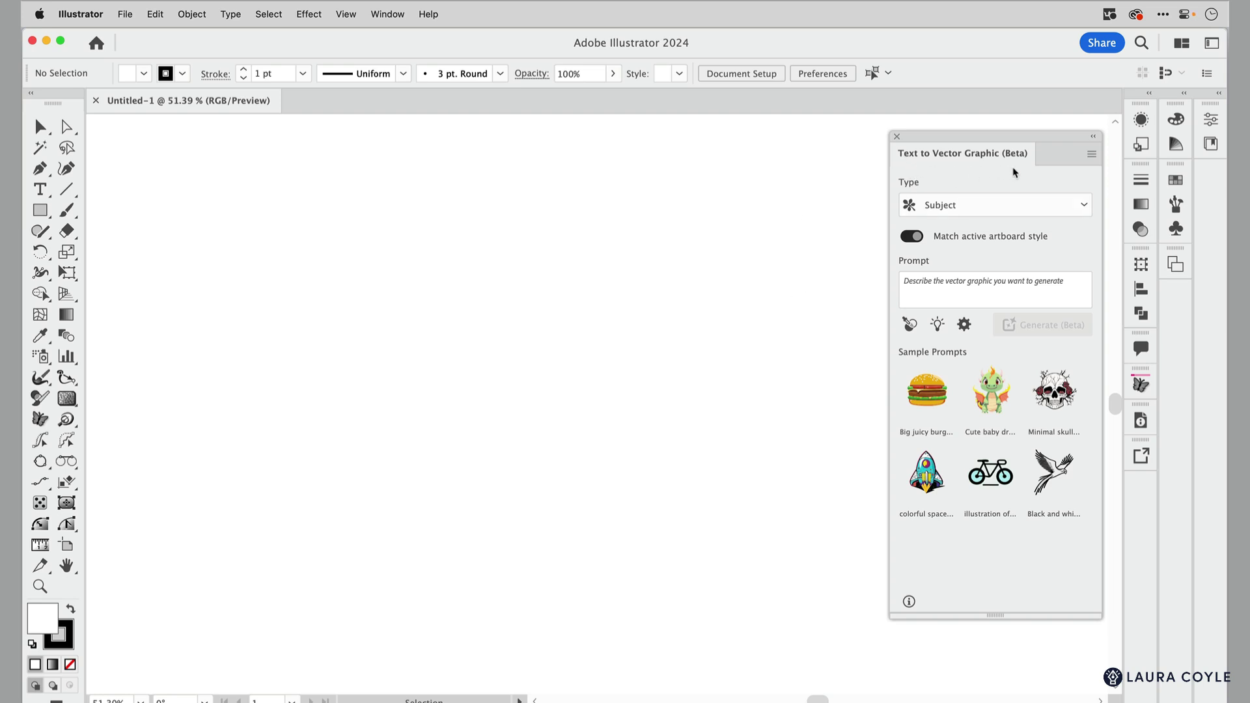
- Set the type in the Text to Vector Graphic panel to Pattern
left_click(400, 13)
mouse_move(404, 701)
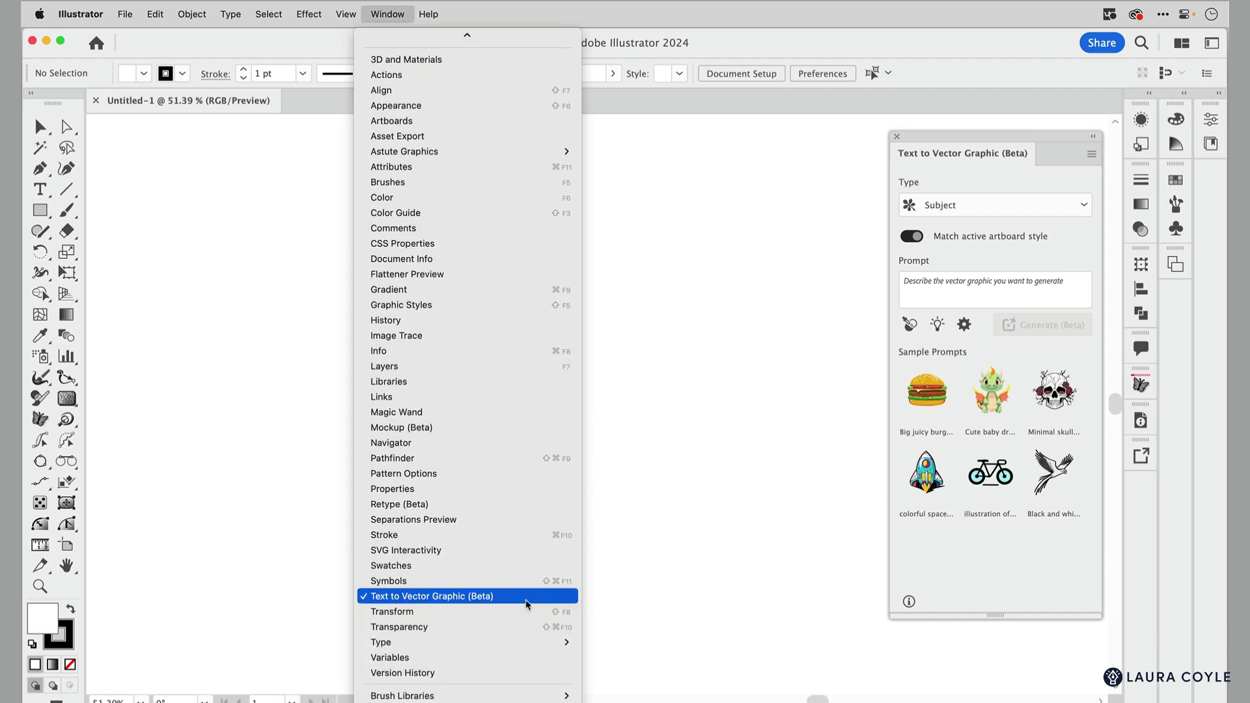
left_click(661, 604)
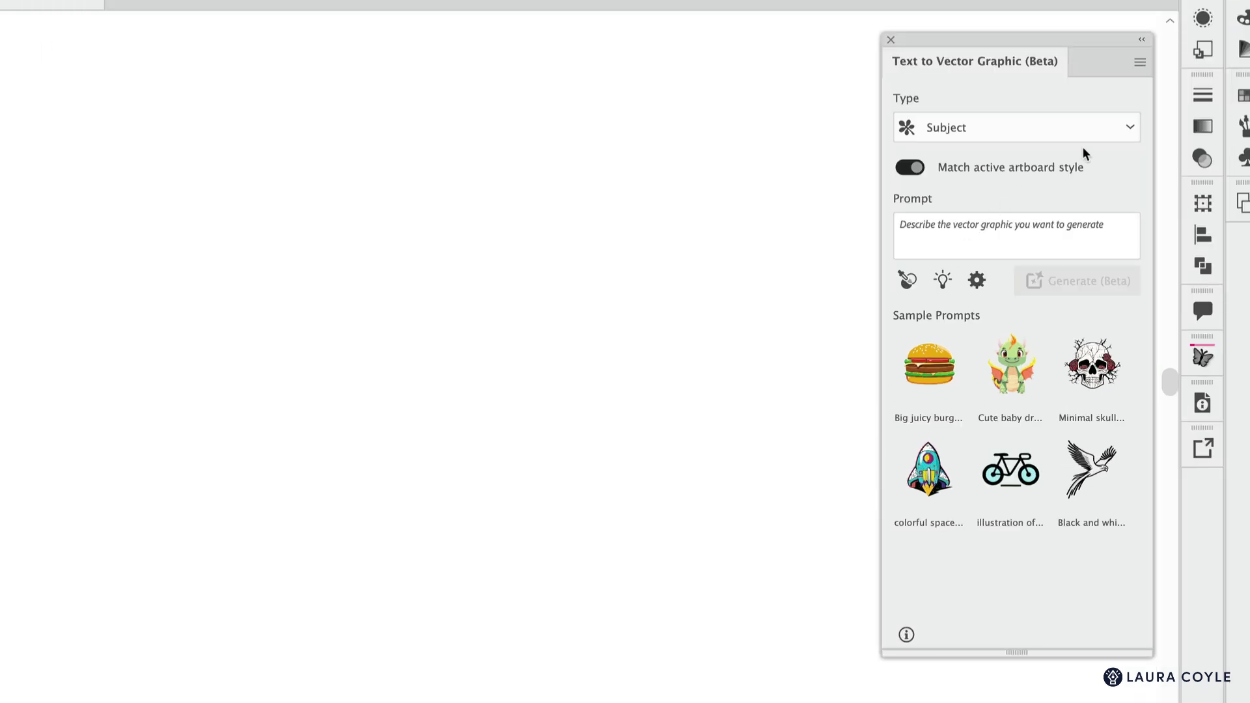
left_click(1131, 130)
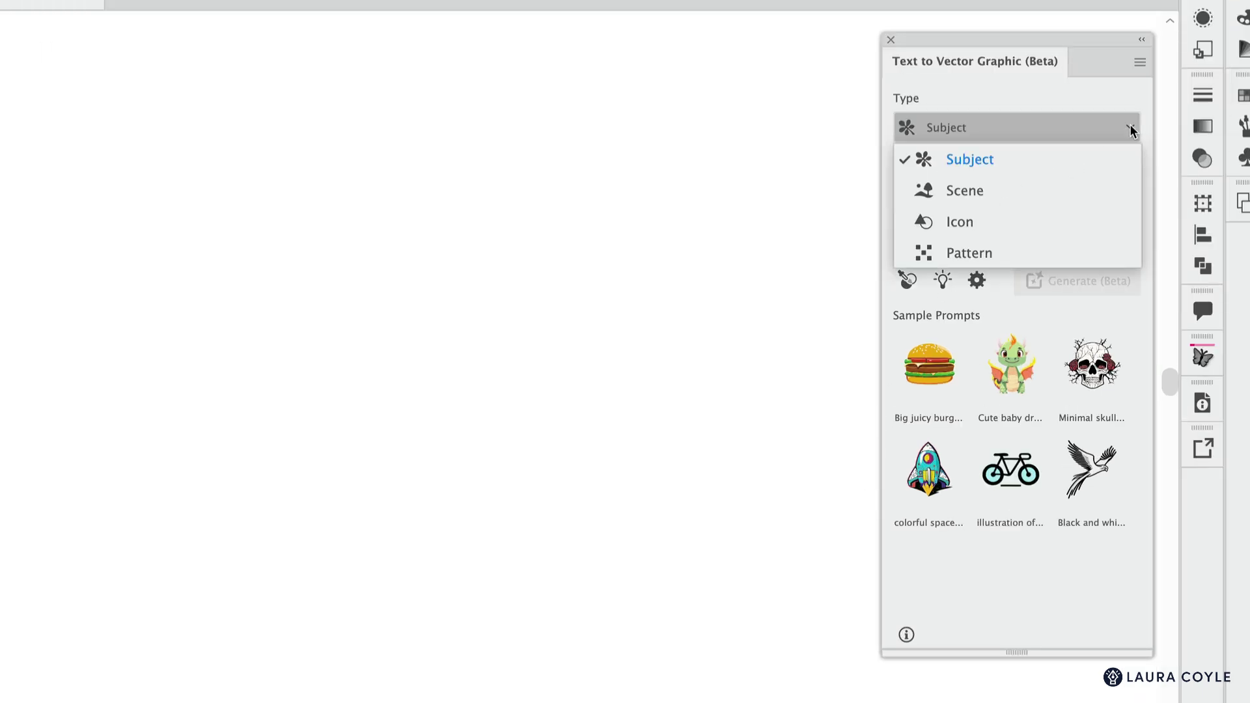
left_click(1046, 259)
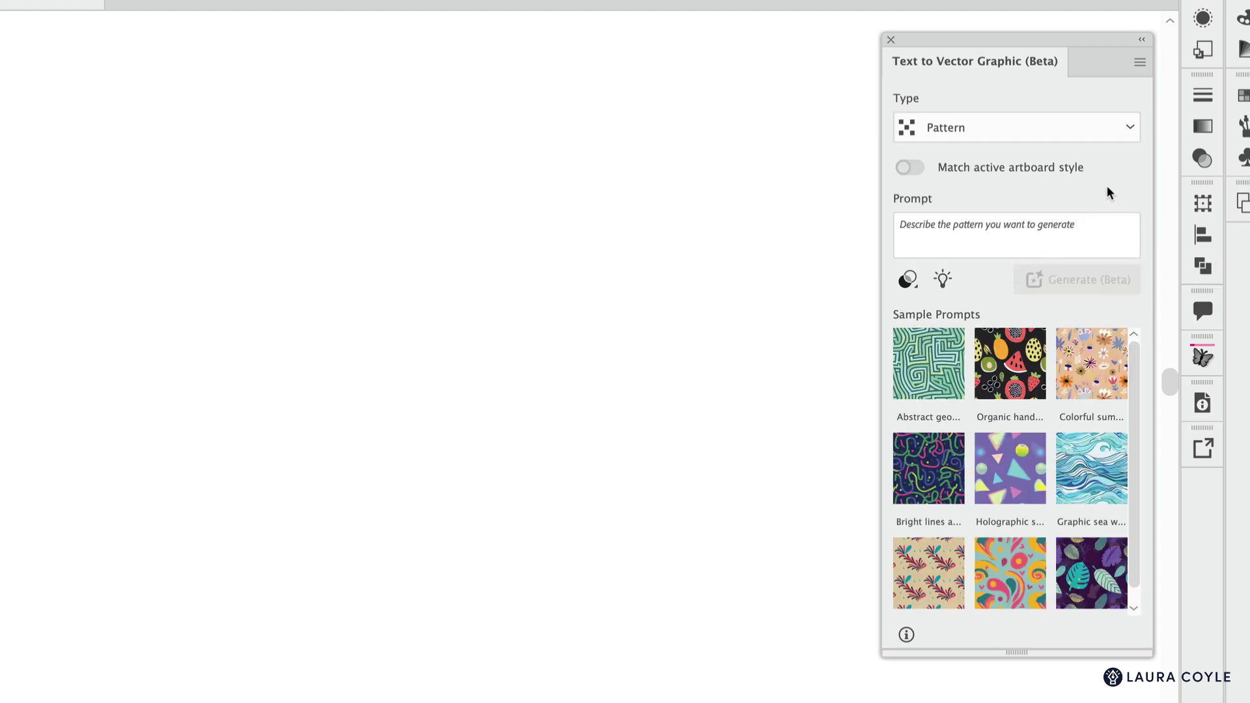
left_click(1138, 65)
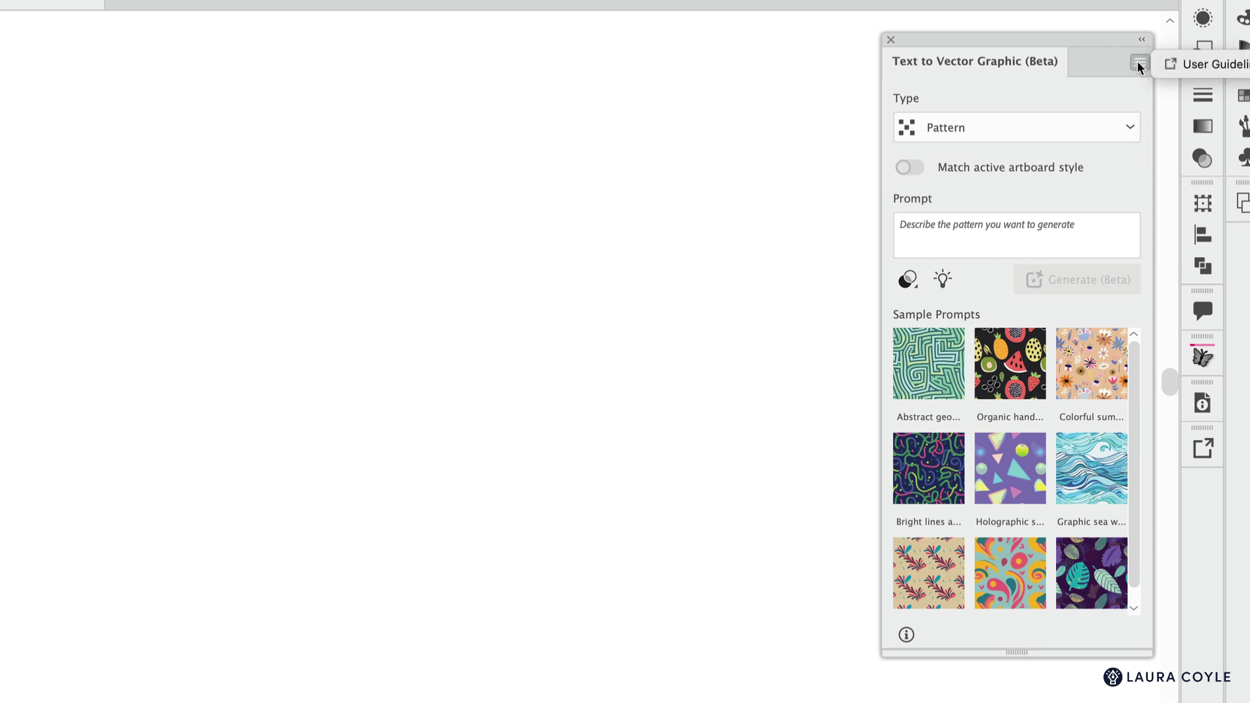
left_click(1136, 91)
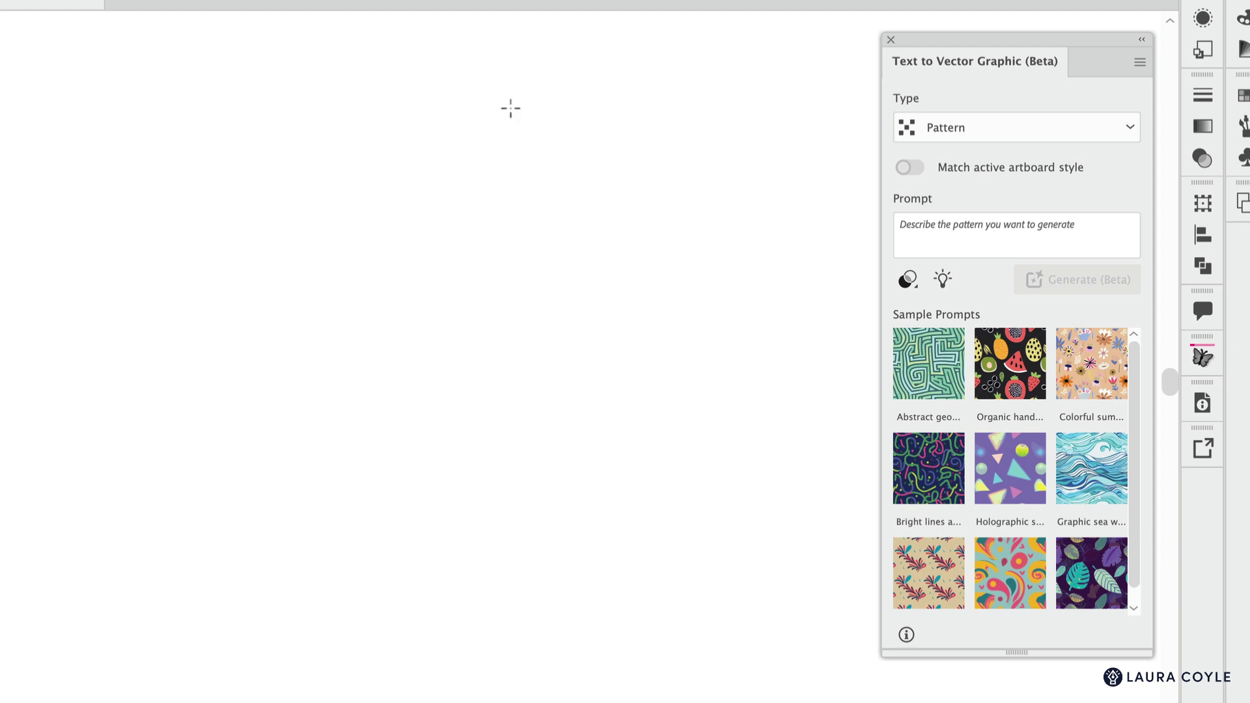
- Draw a large rectangle and generate its pattern fill from the prompt "birthday presents, cupcakes, balloons, graphic, simple"
mouse_move(373, 44)
left_mouse_down()
mouse_move(384, 85)
mouse_move(745, 443)
mouse_move(656, 438)
mouse_move(821, 502)
mouse_move(856, 533)
mouse_move(858, 582)
left_mouse_up()
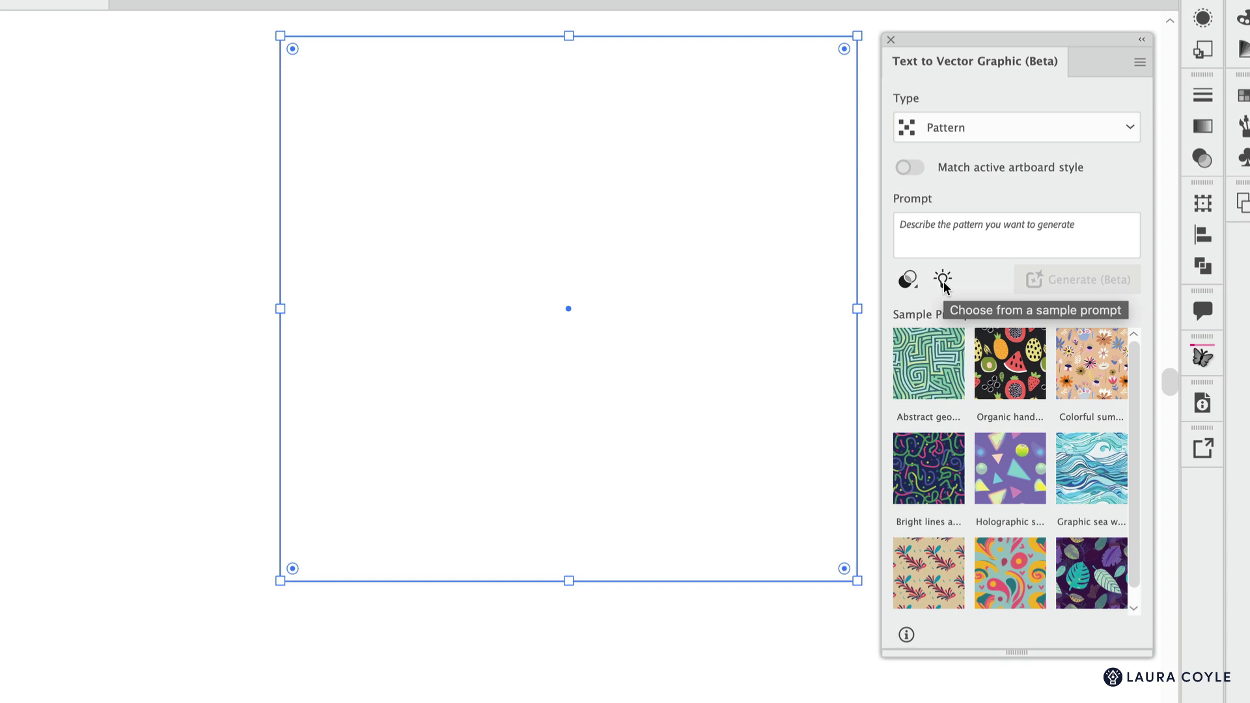
left_click(940, 221)
type("birthday presents, cupcakes, balloons, graphic, simple")
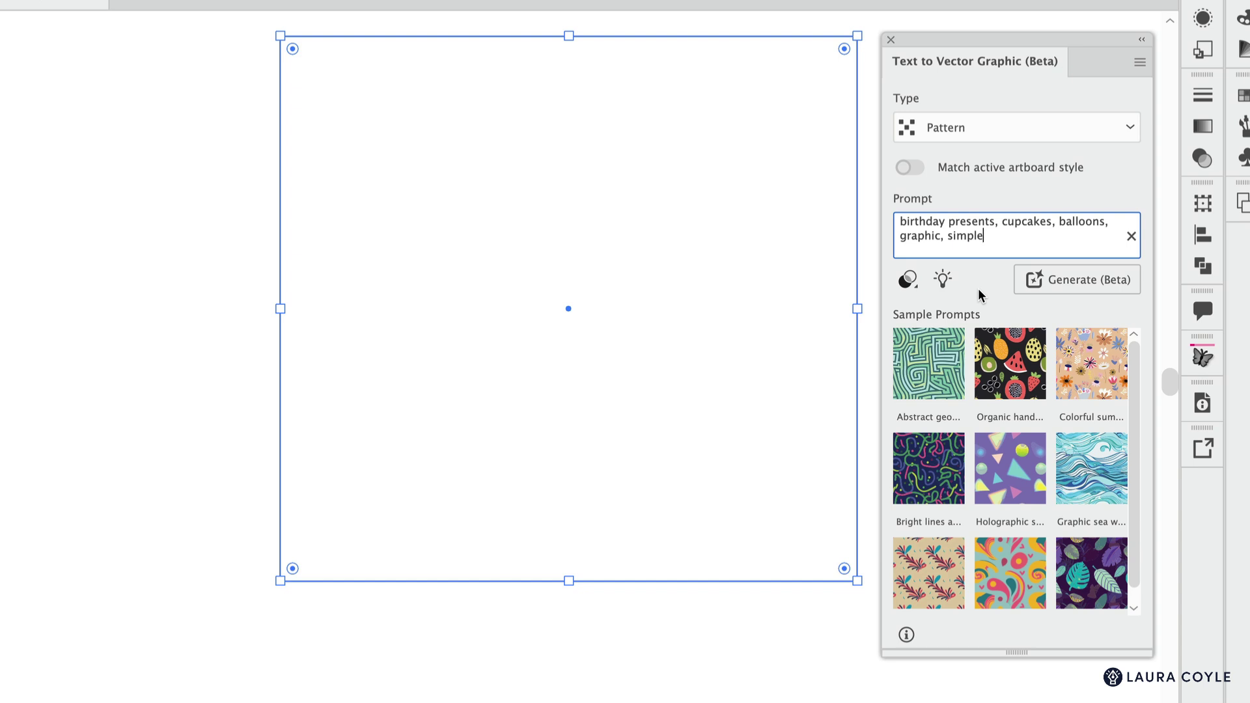
left_click(915, 287)
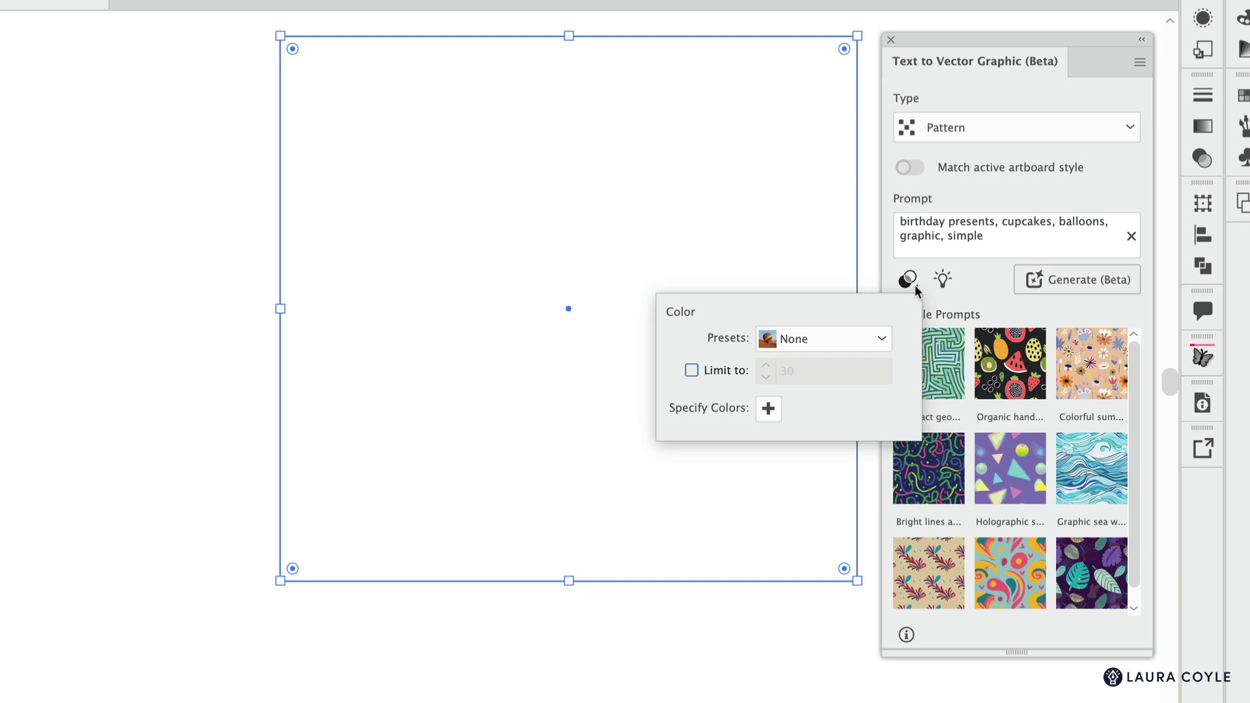
left_click(975, 280)
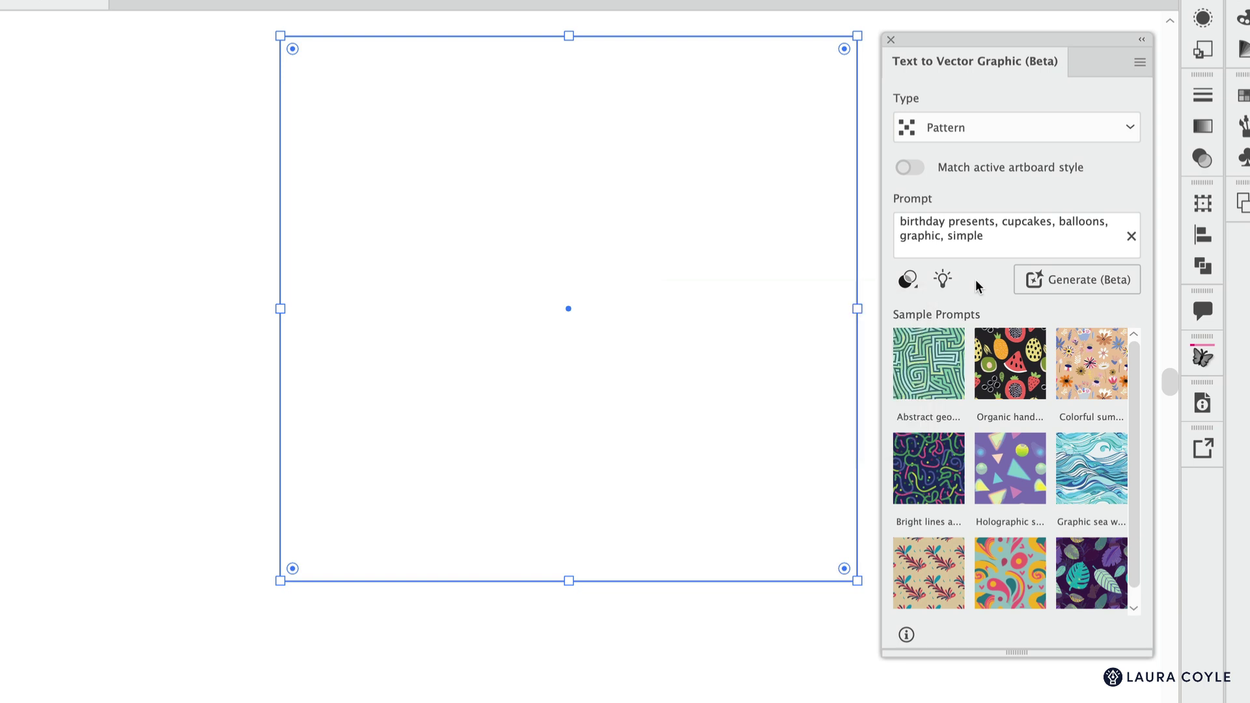
left_click(1069, 281)
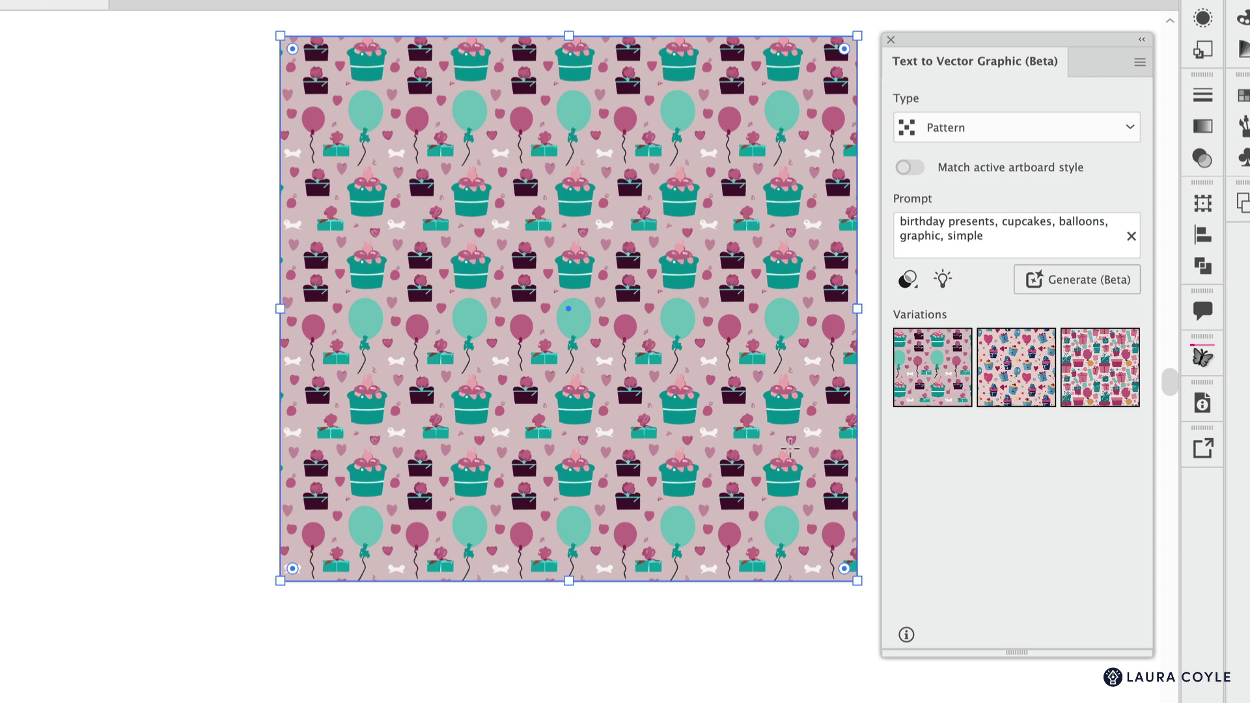
- Compare the three generated pattern variations on the rectangle up close, and check their pattern swatches
left_click(1025, 380)
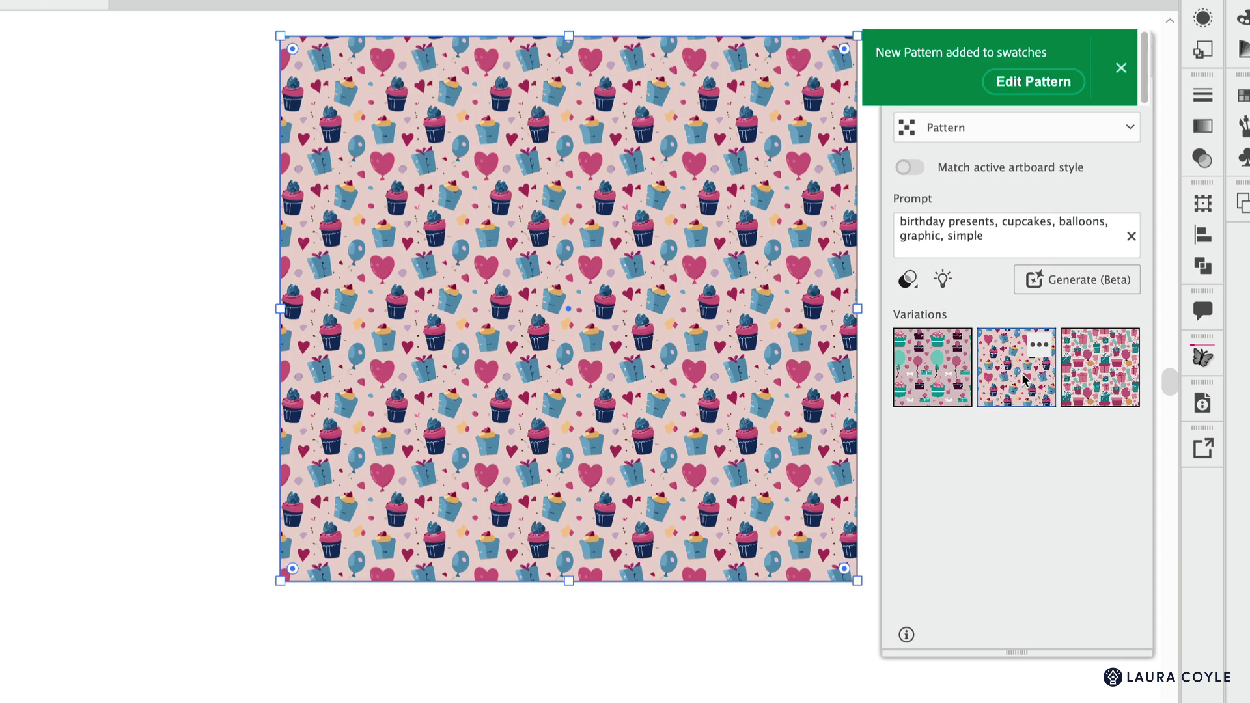
left_click(1099, 390)
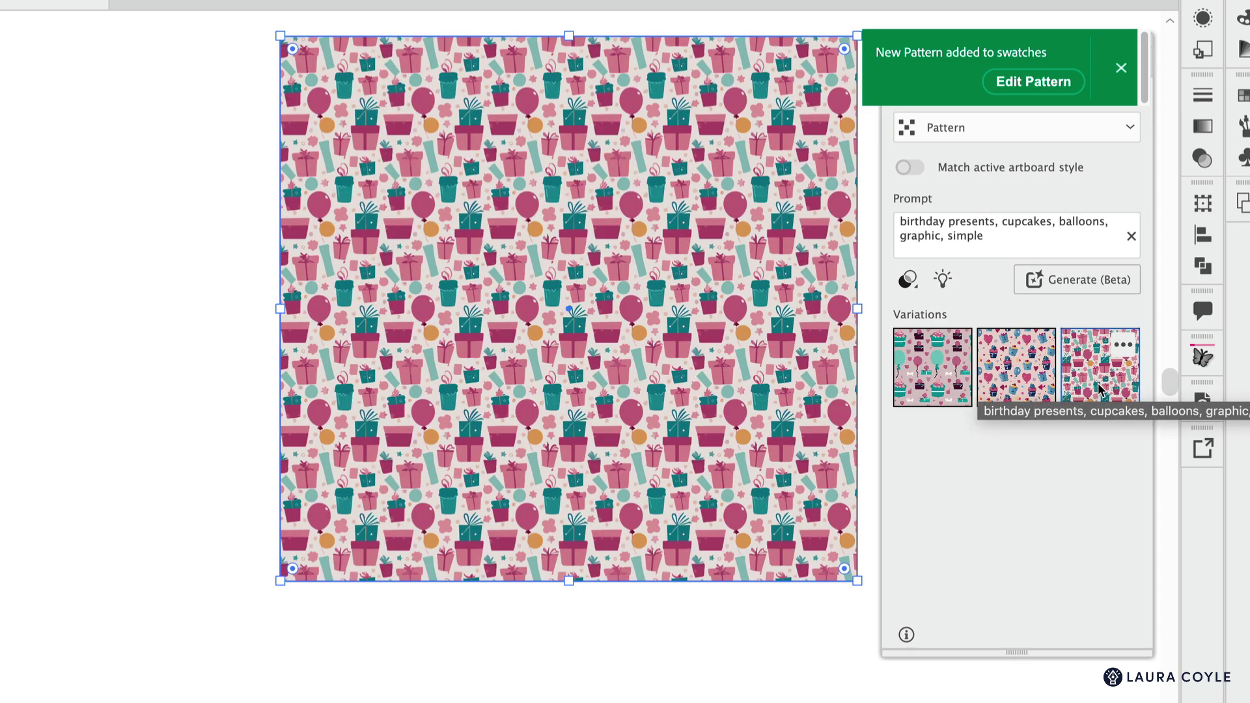
left_click_drag(606, 326, 907, 150)
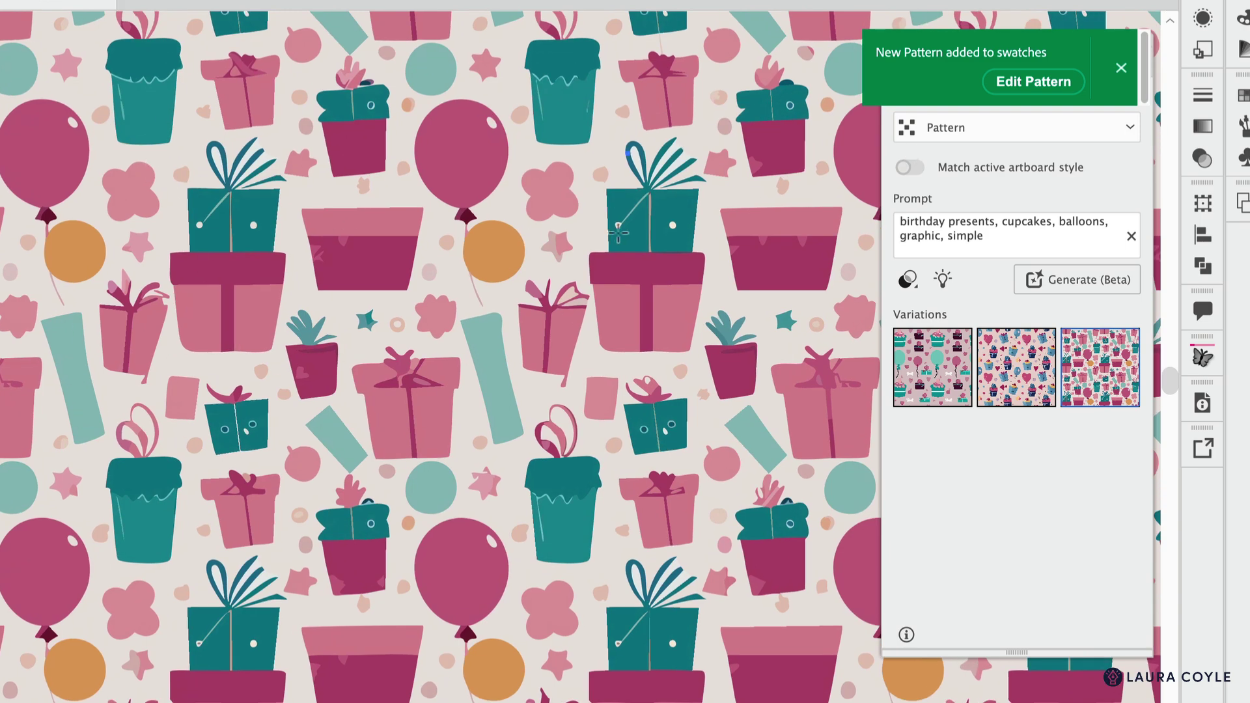
left_click(1016, 366)
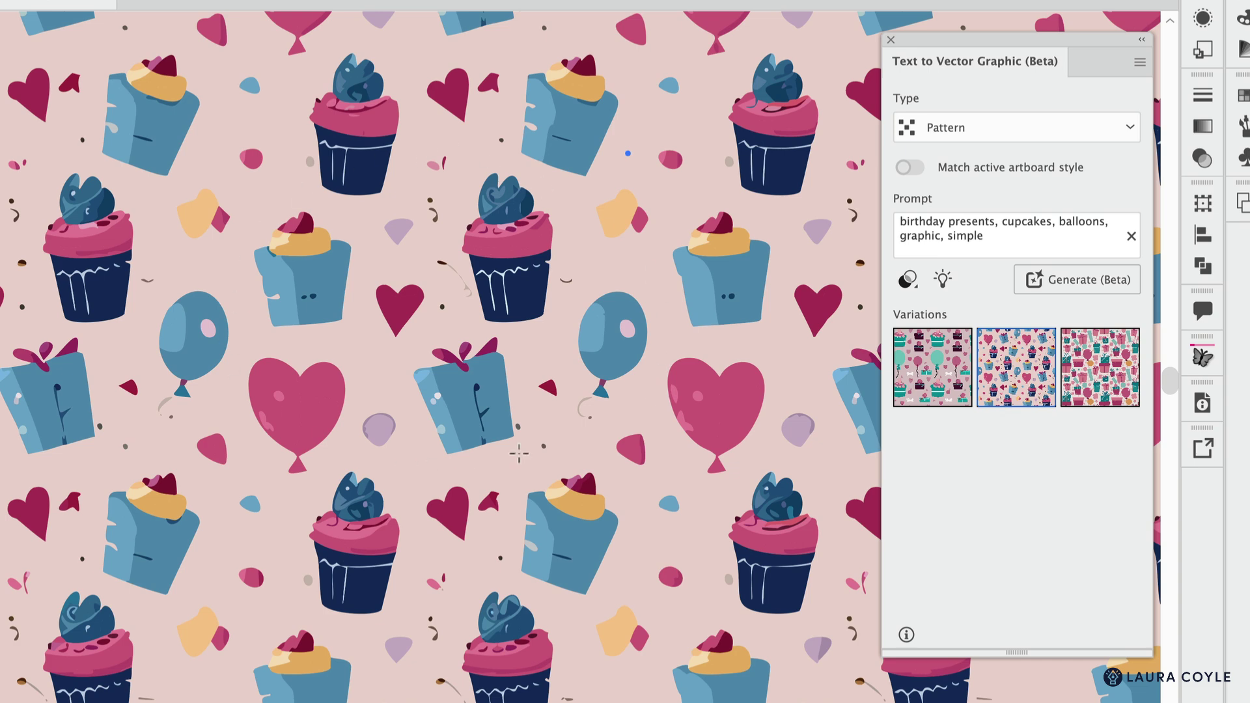
left_click(942, 379)
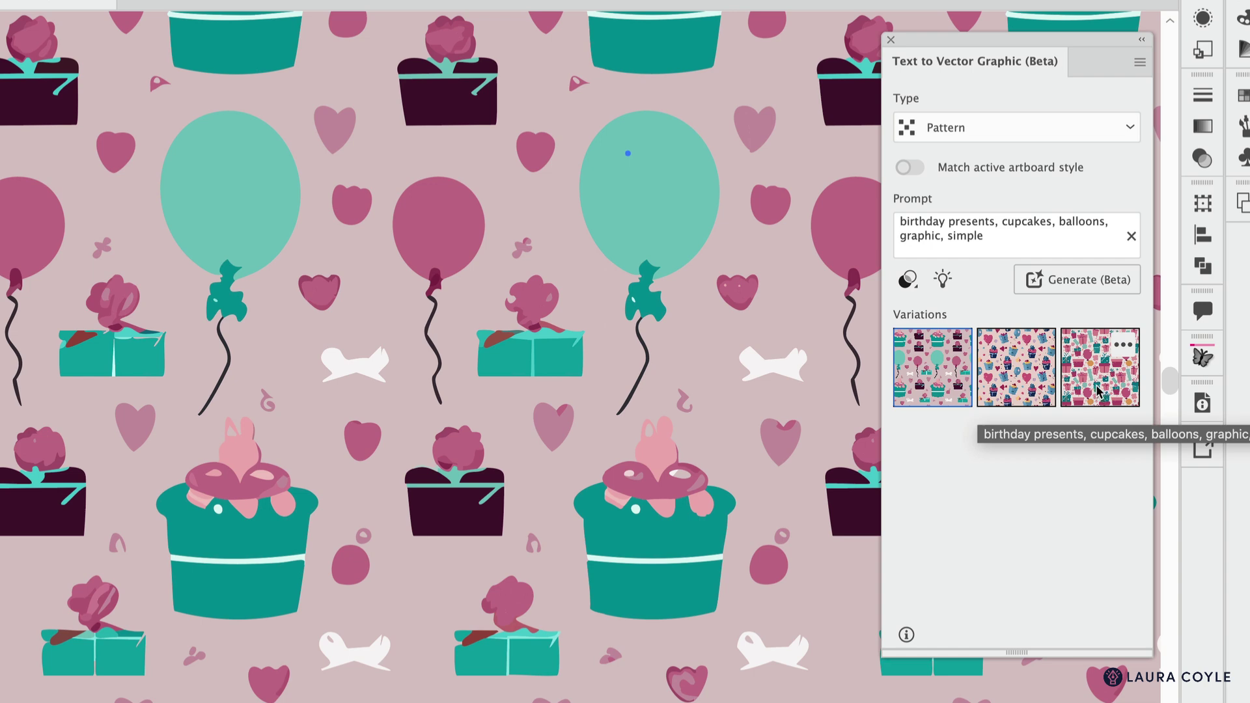
left_click(1243, 95)
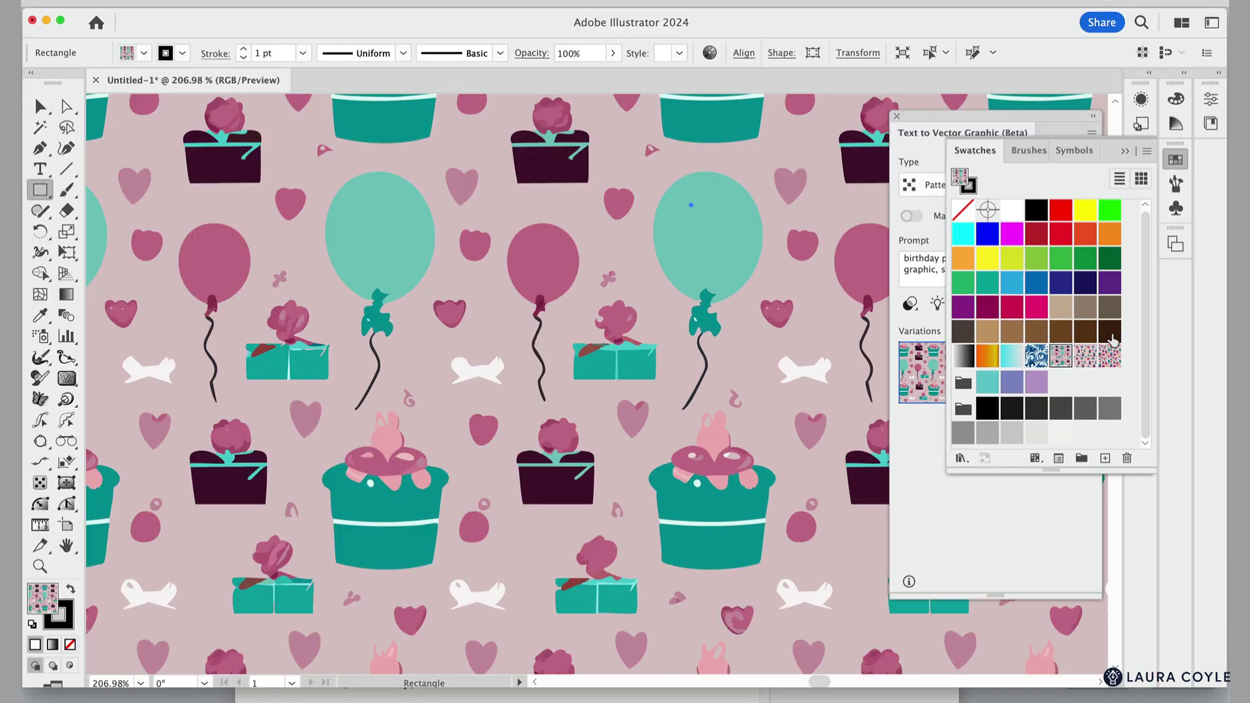
left_click(1132, 158)
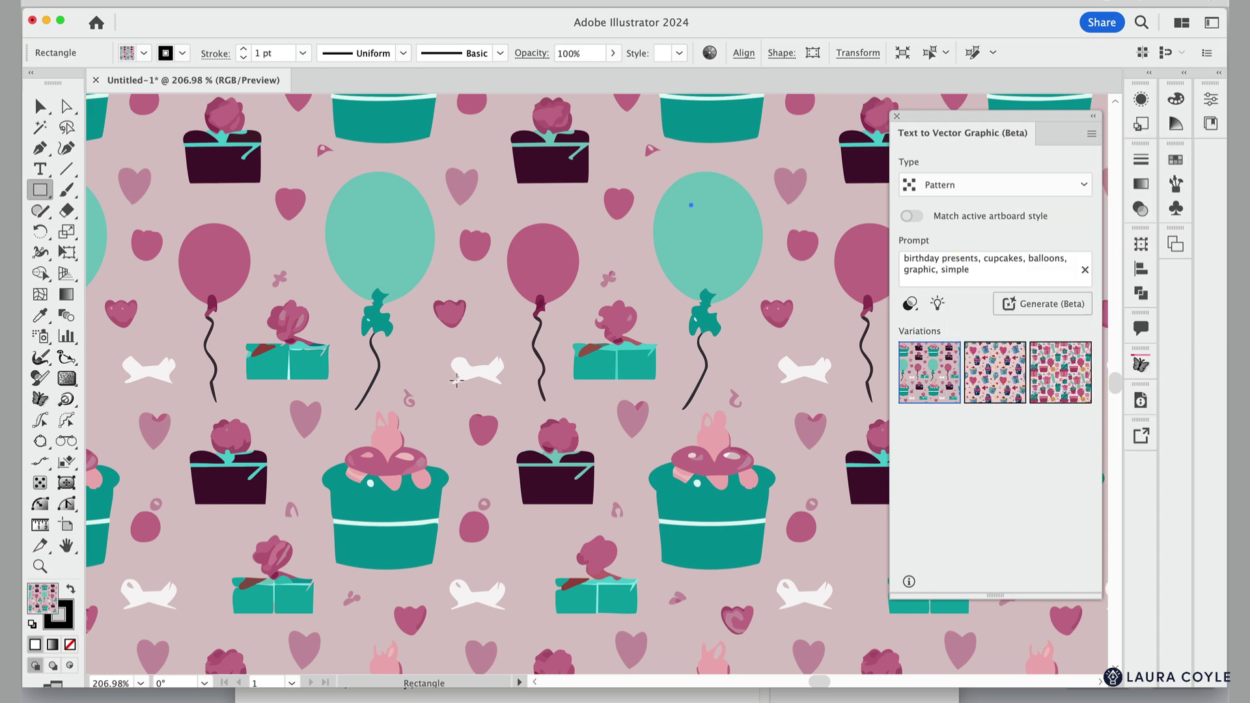
- Inspect the colors of the teal balloon pattern in the advanced Recolor Artwork options without changing them
left_click(709, 52)
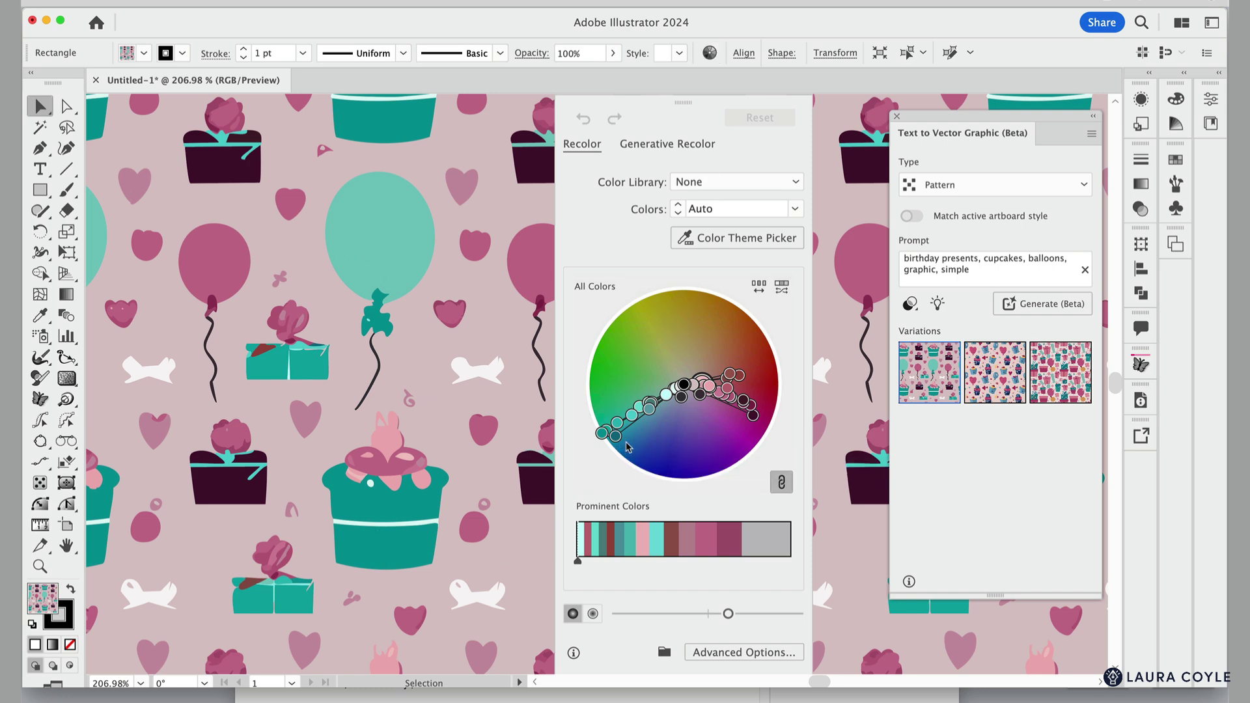
left_click_drag(577, 560, 742, 560)
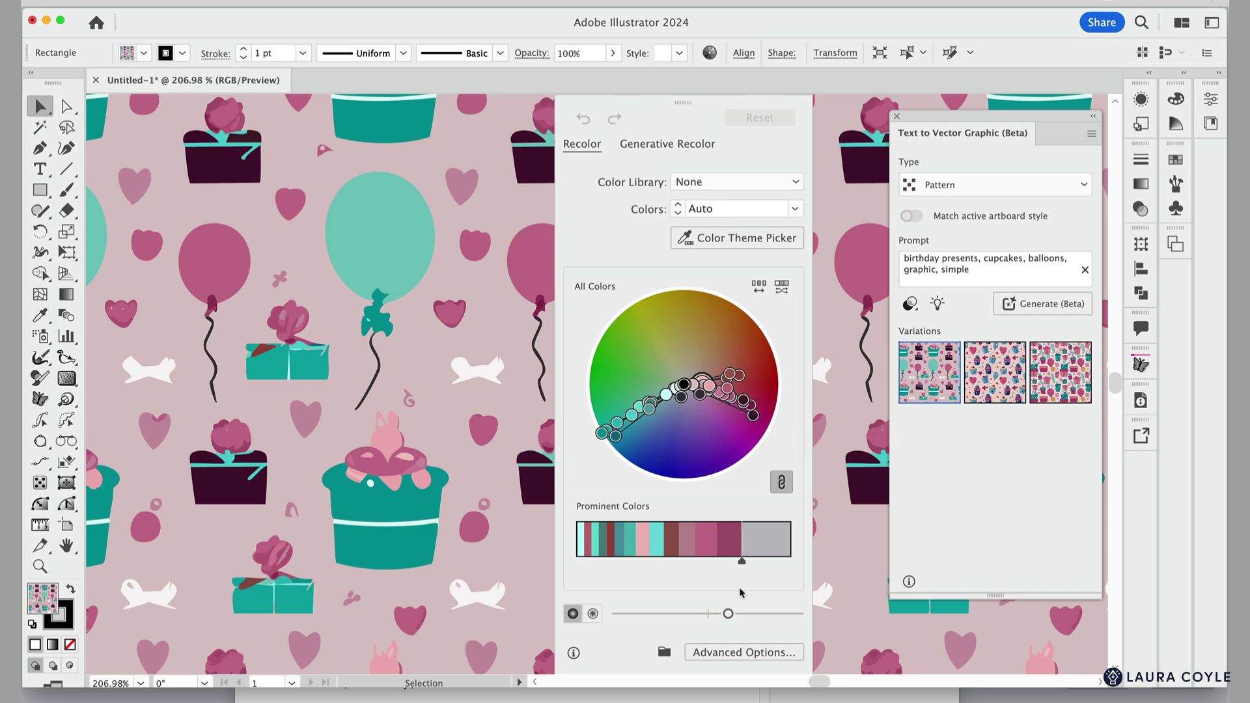
left_click(748, 654)
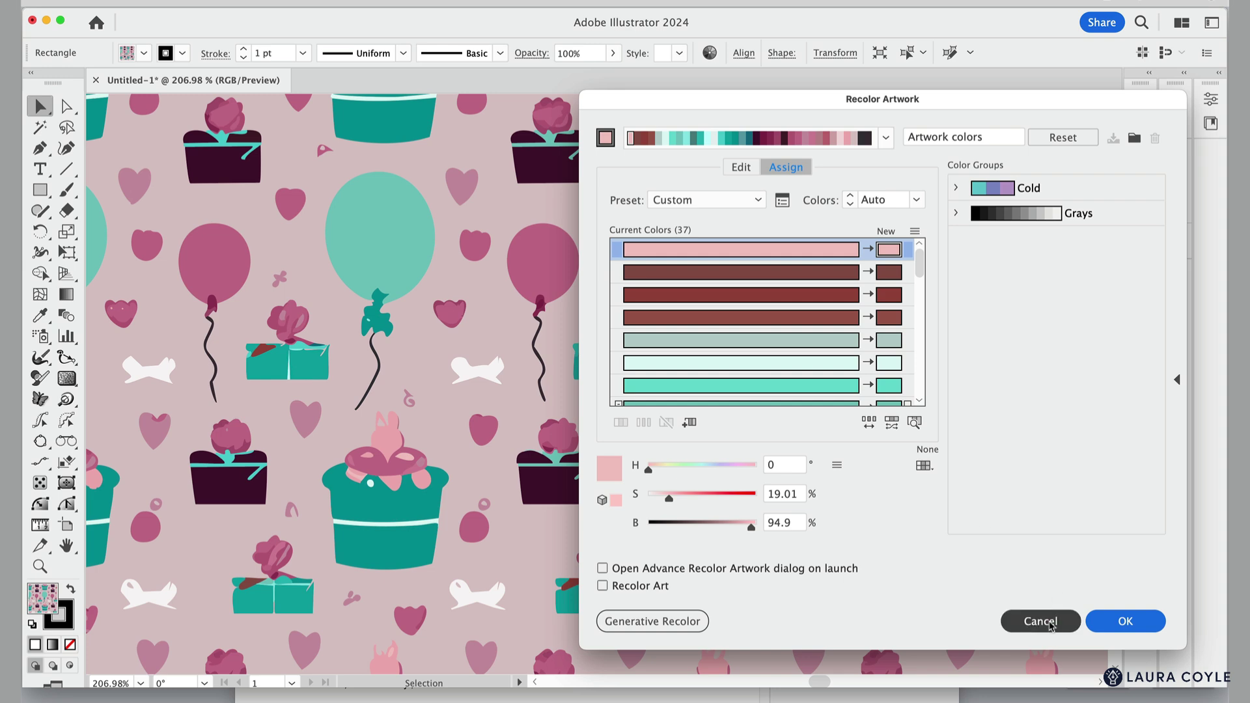
left_click(1048, 622)
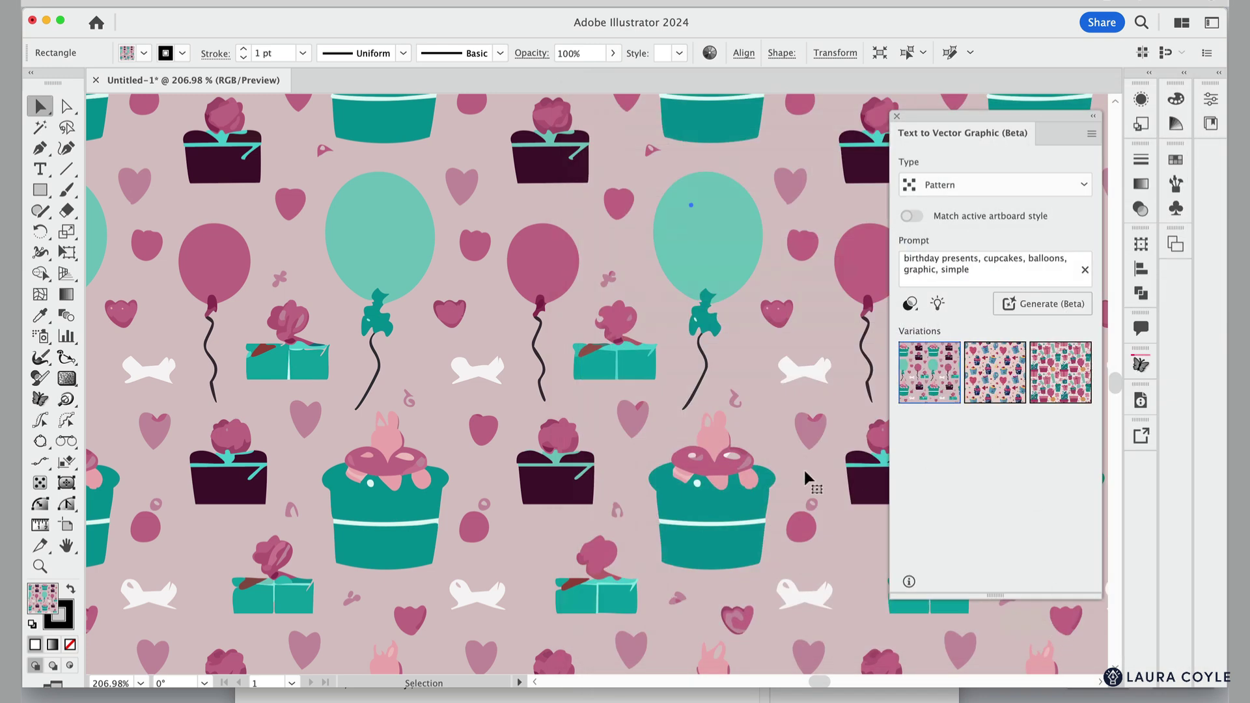
- Apply the blue and pink cupcake variation to the rectangle, and review its colors in the advanced Recolor Artwork options
left_click(982, 389)
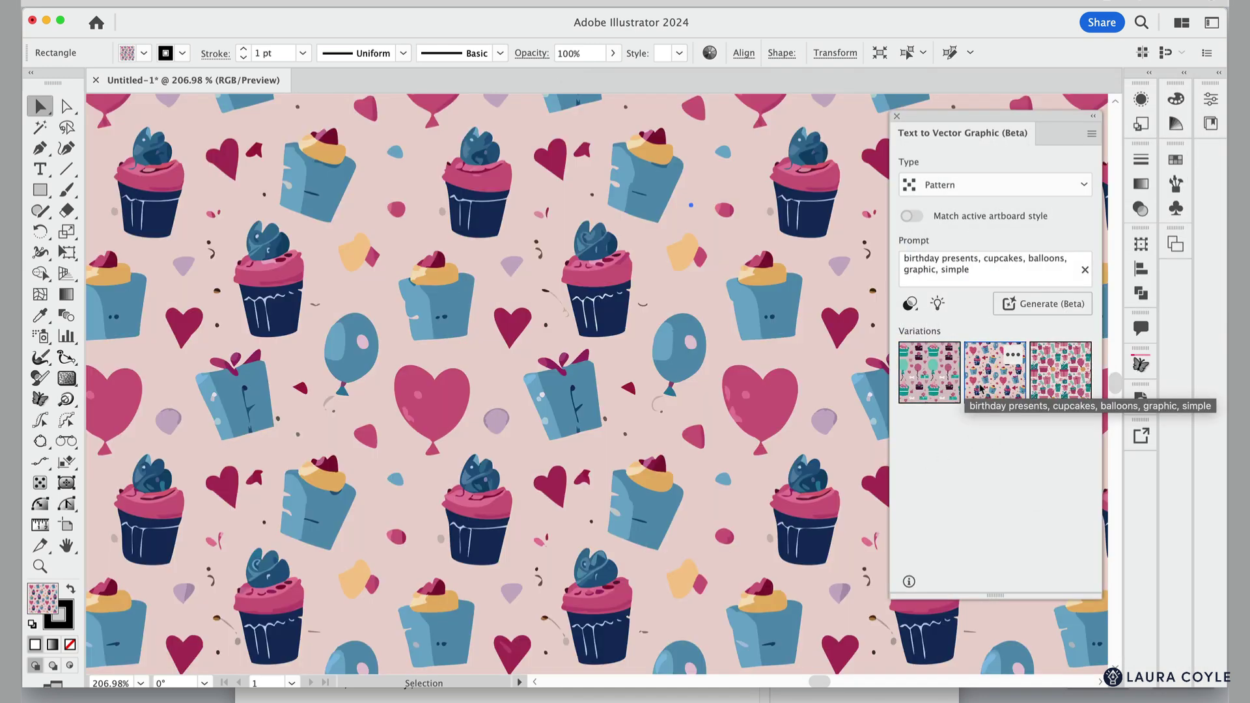
left_click(711, 54)
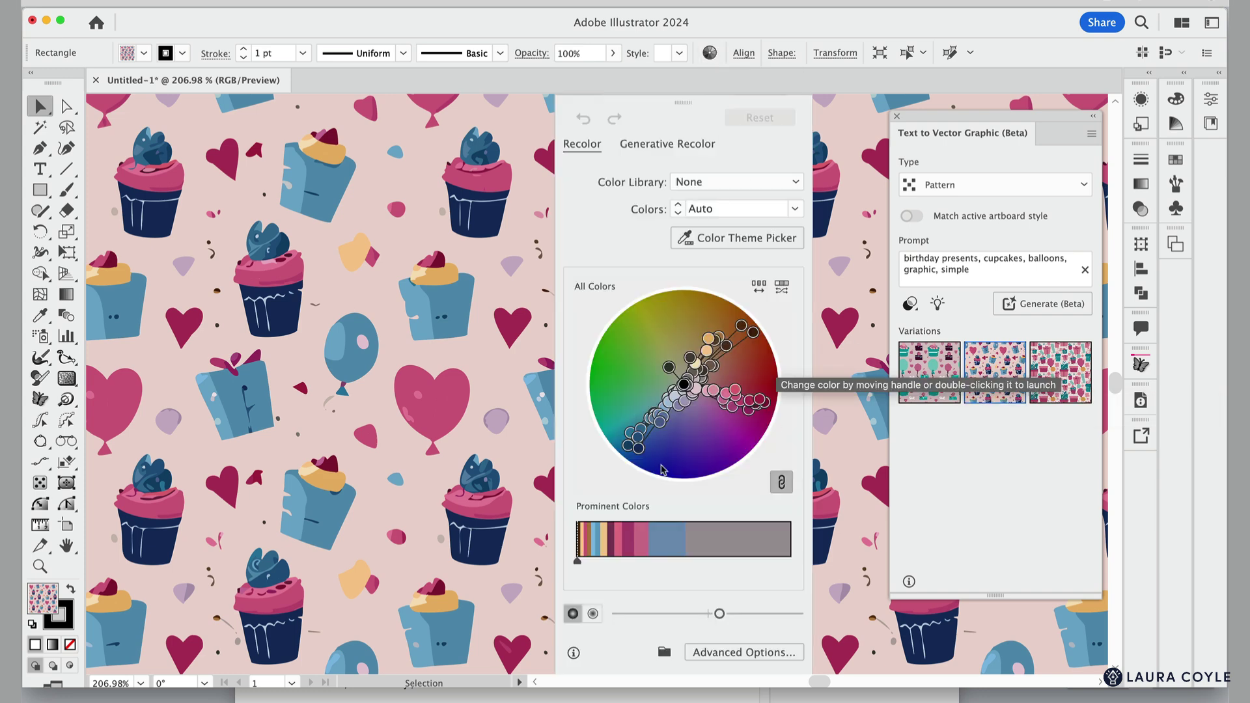
left_click(776, 651)
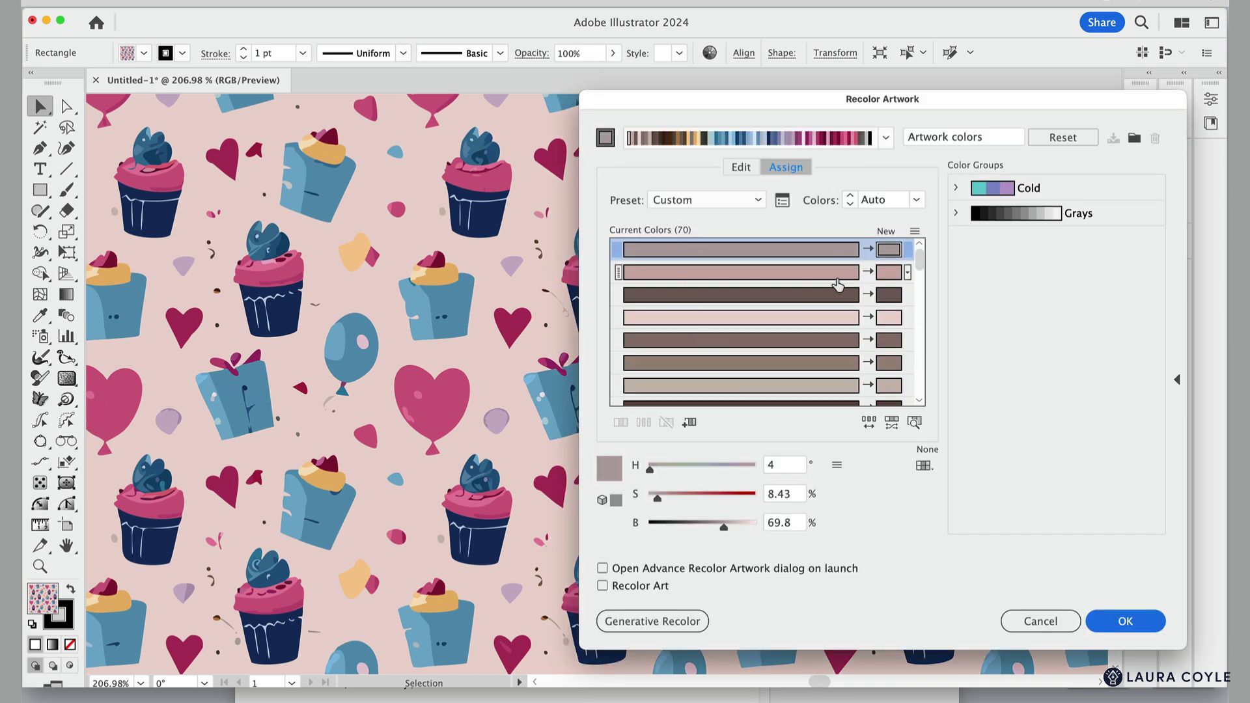
left_click_drag(920, 258, 938, 330)
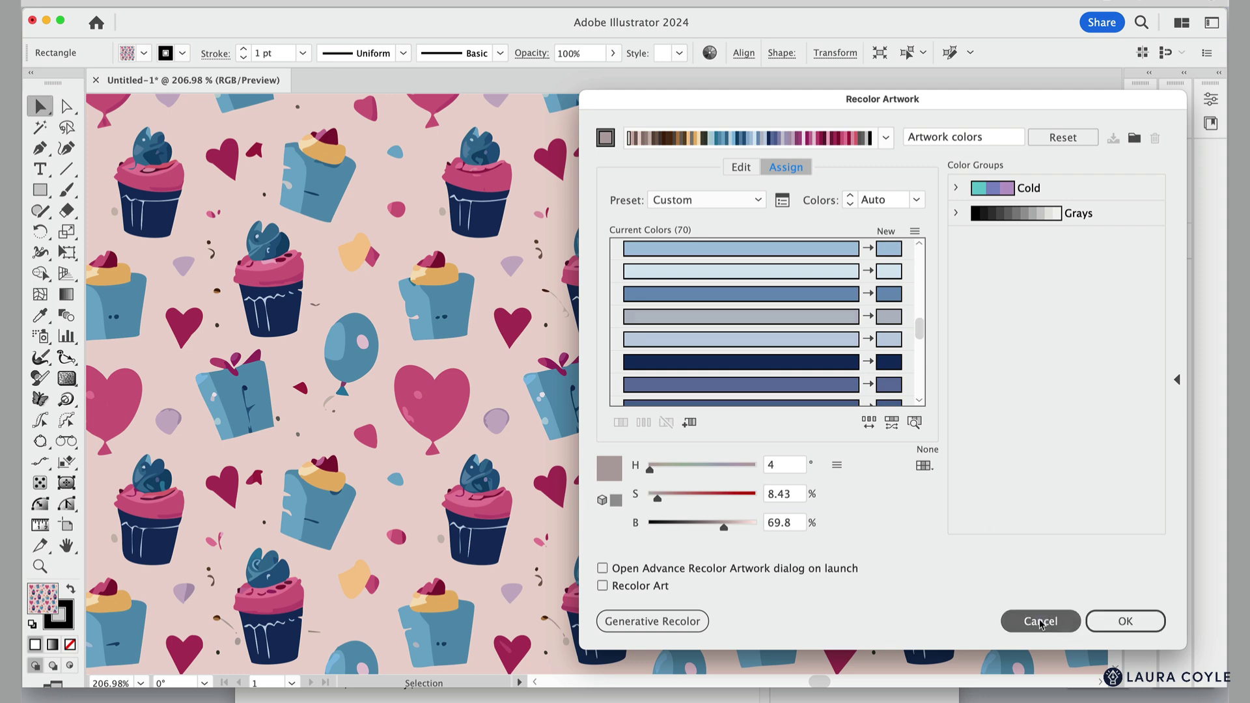
left_click(1040, 621)
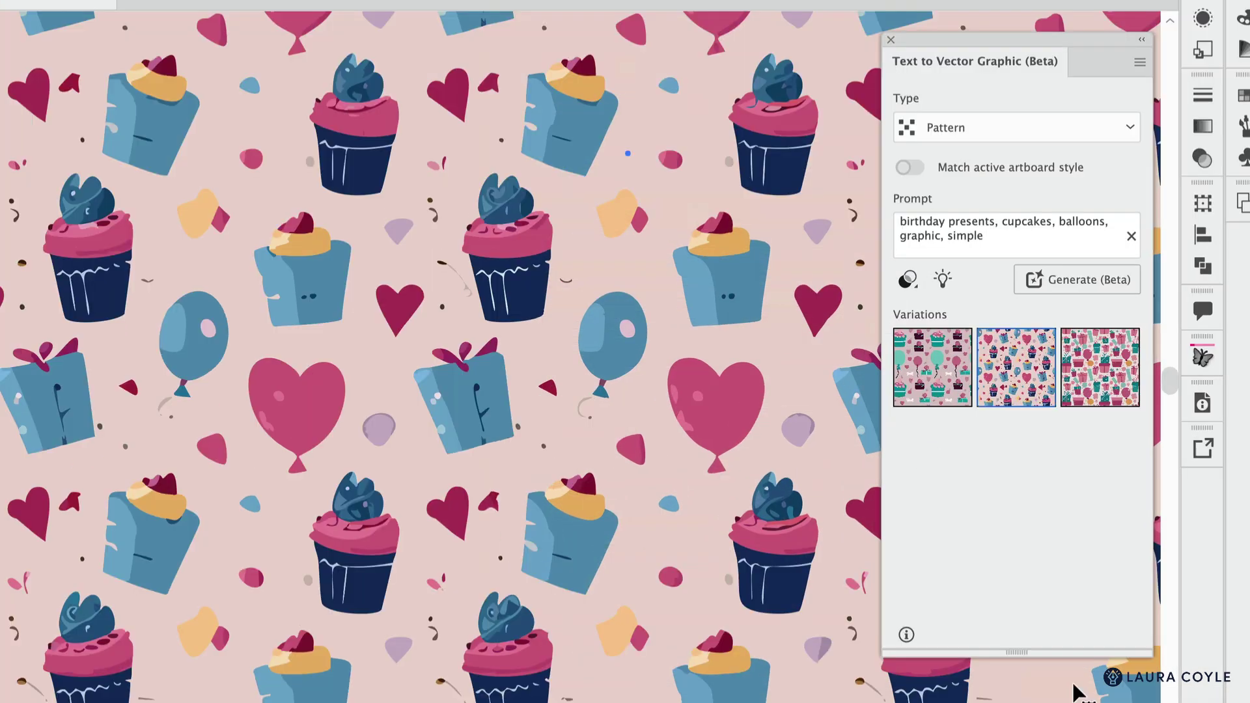
left_click(909, 279)
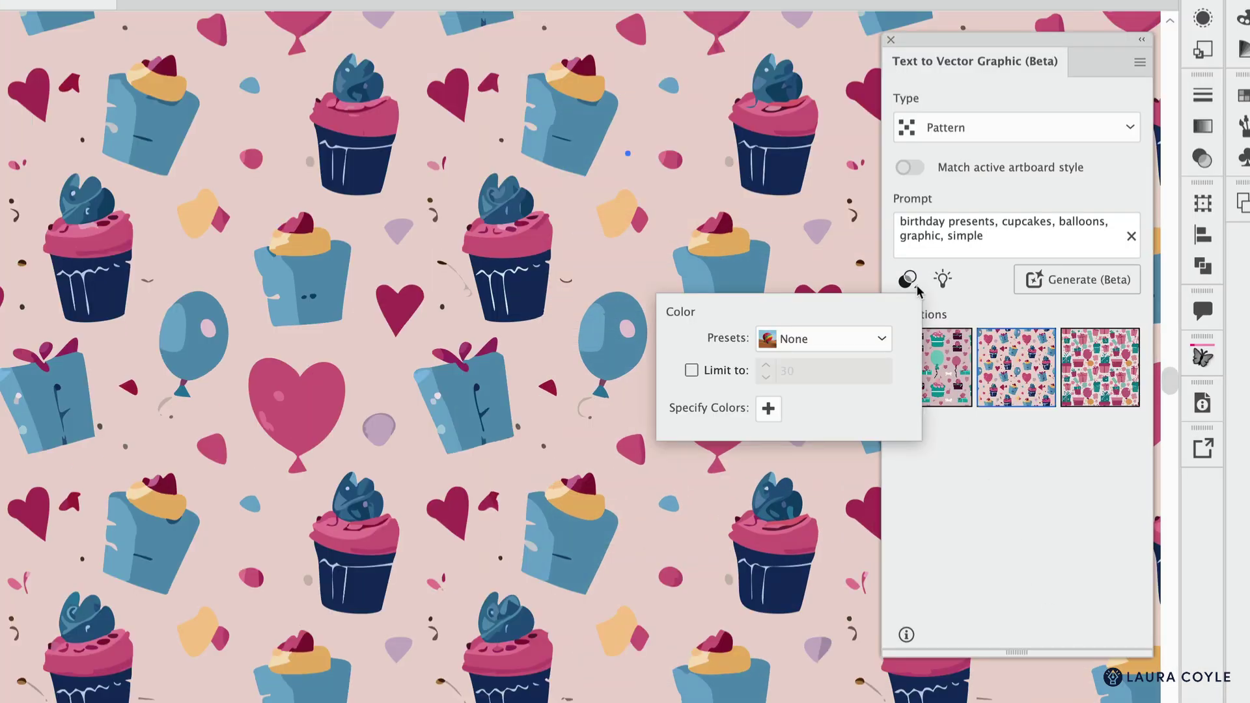
left_click(977, 292)
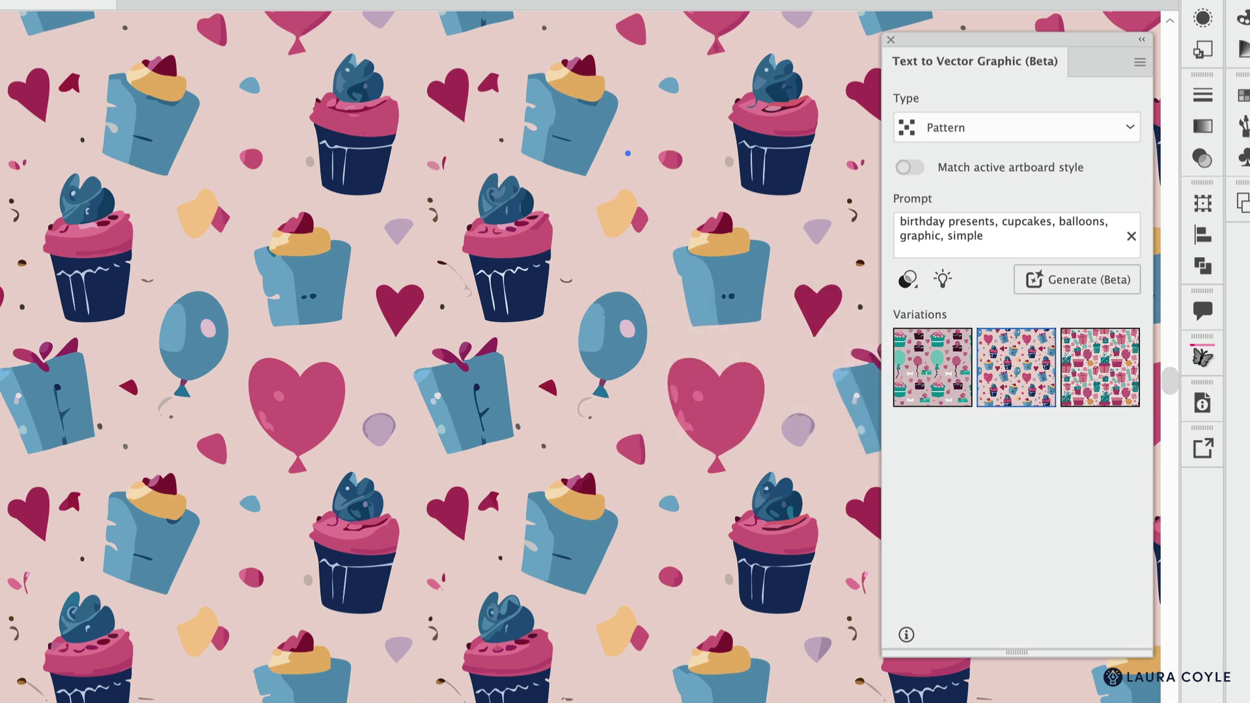
- Open the cupcake pattern swatch, Text To Pattern 2, in pattern editing mode
left_click(1244, 95)
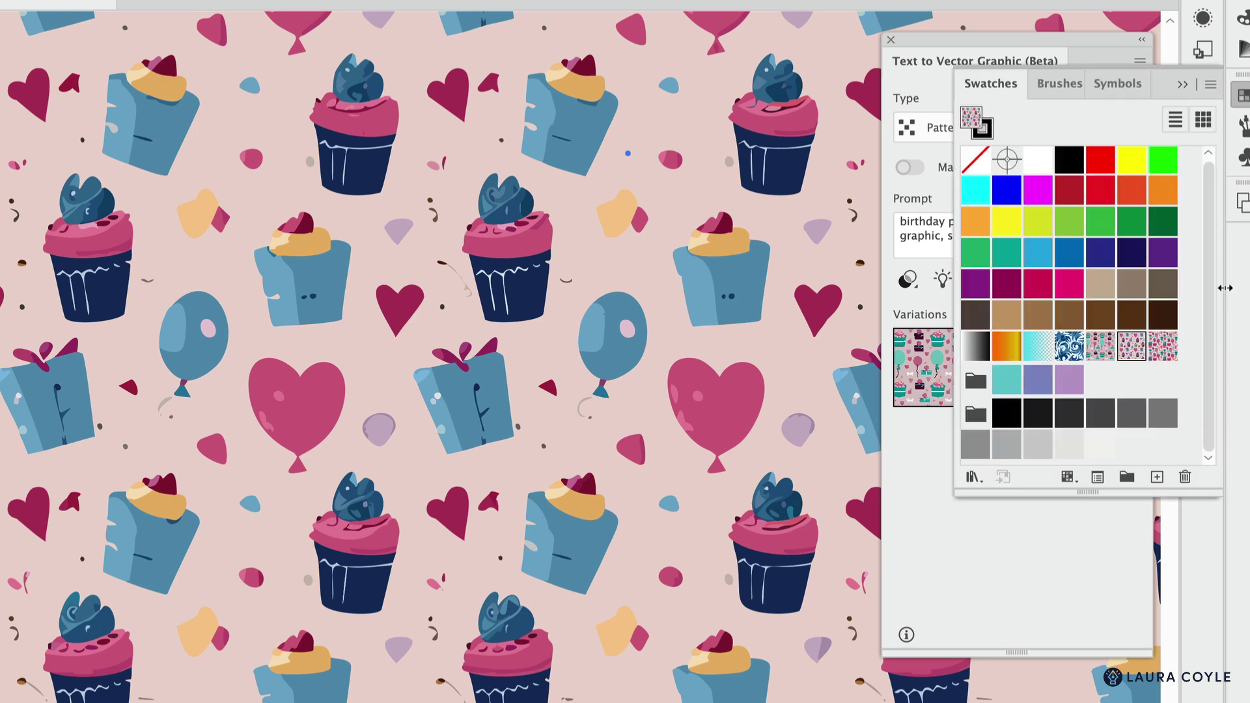
double_click(1133, 355)
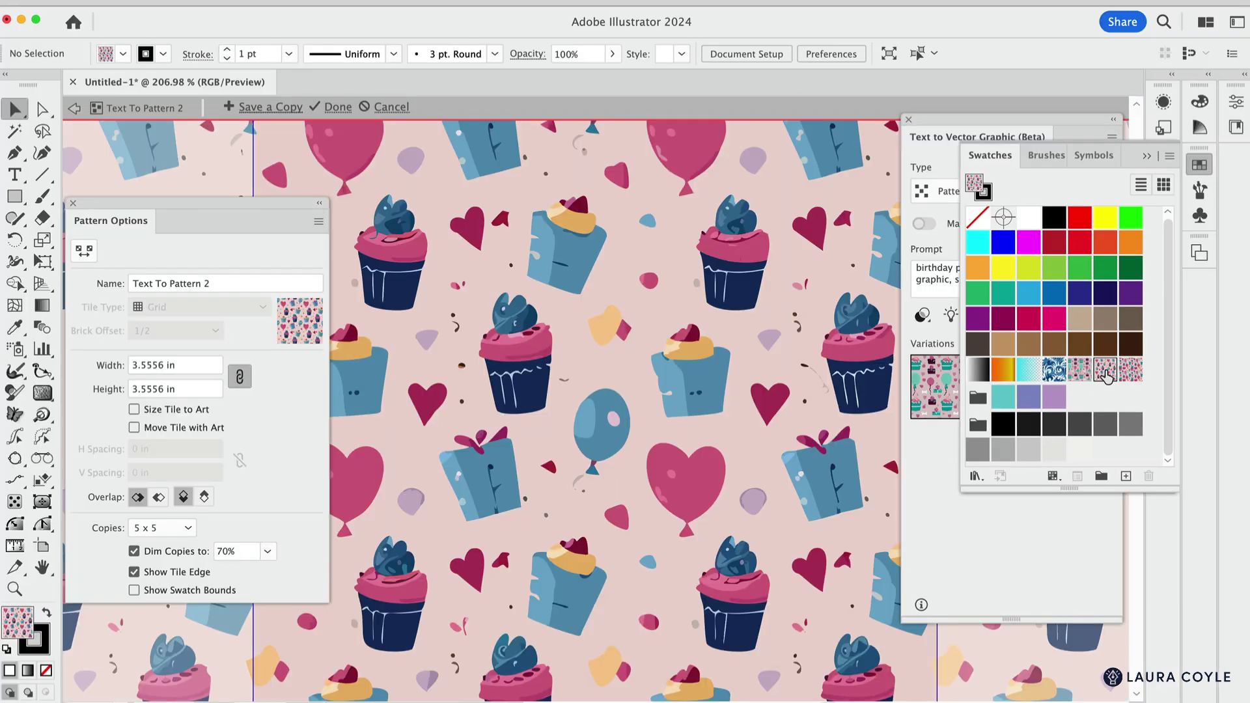
left_click(619, 353, "alt+super")
scroll(619, 353, "down", 2)
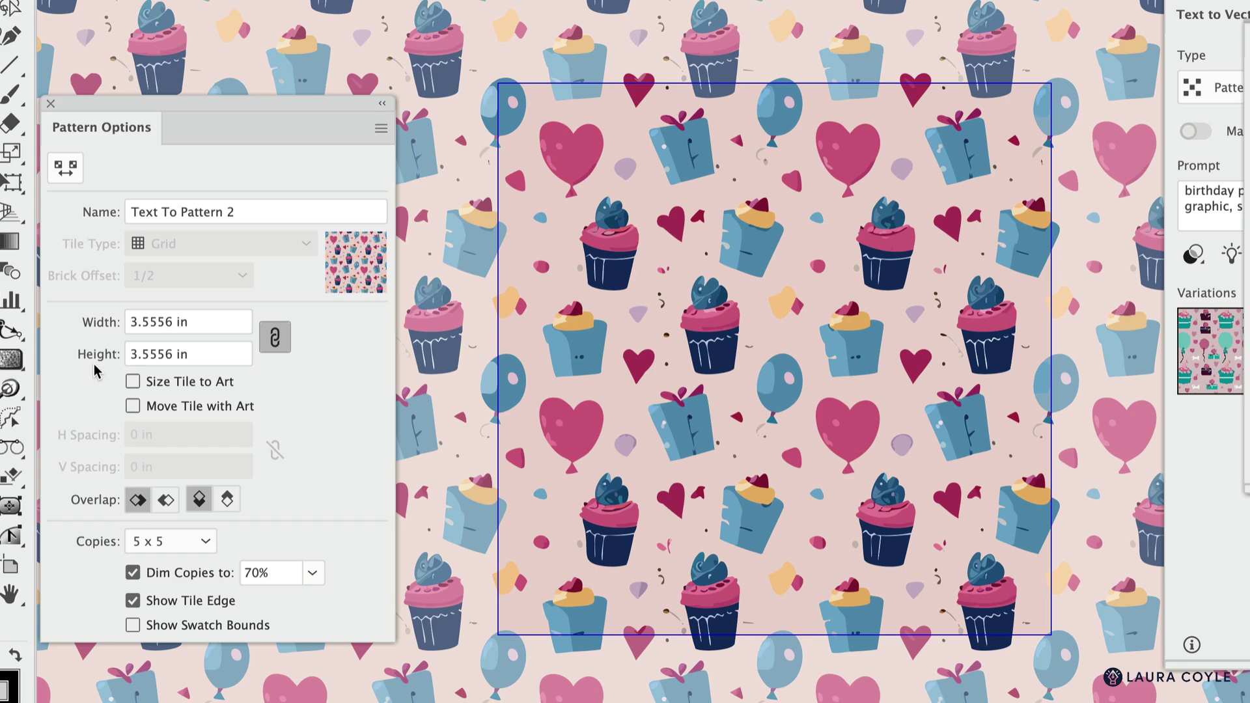
- Delete the pink background shape from the pattern tile, and examine the separate pieces of the upper-left cupcake up close
left_click_drag(550, 300, 630, 173)
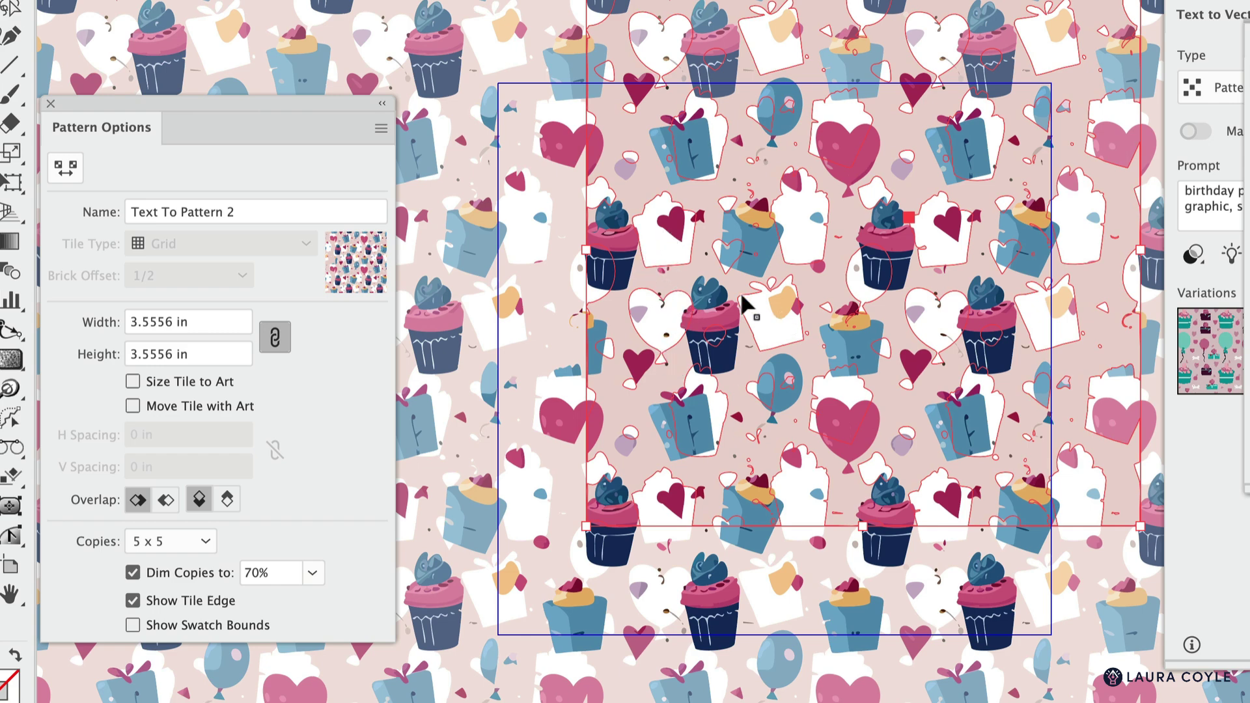
key("Delete")
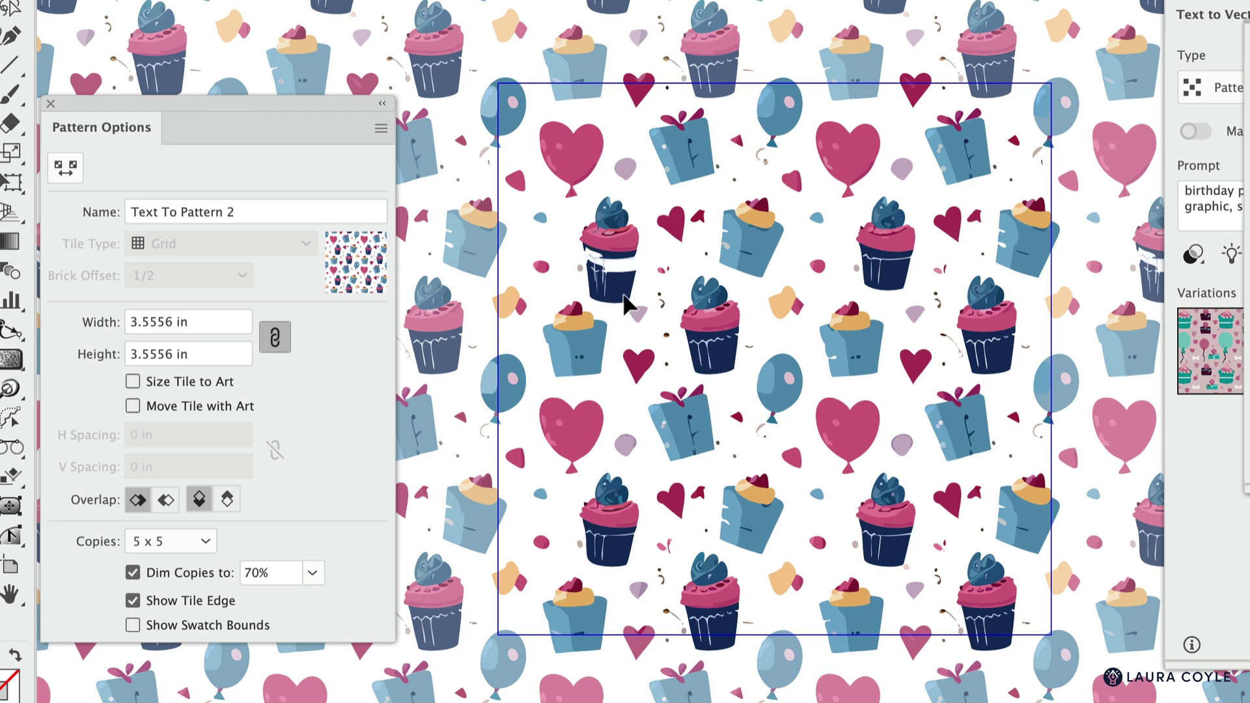
left_click_drag(622, 292, 1039, 154)
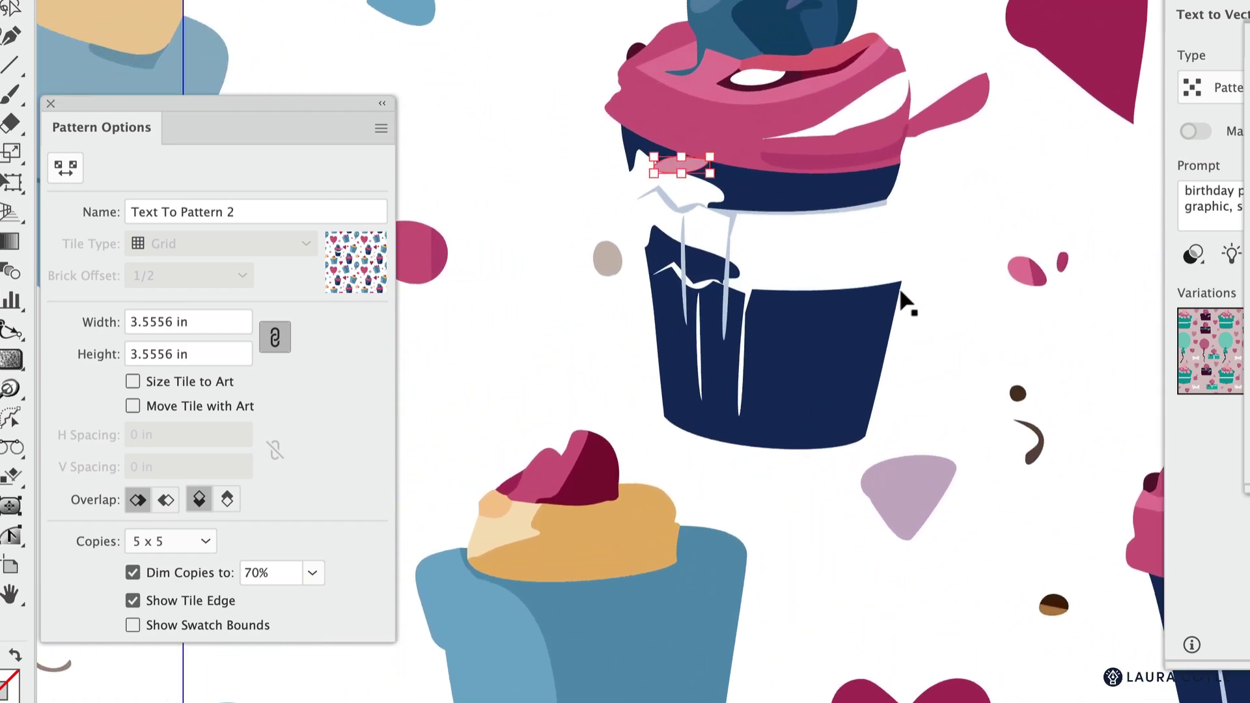
- Pull apart the frosting, topping and cup pieces of the blue cupcake in the pattern tile to examine how they are built
scroll(905, 303, "up", 5)
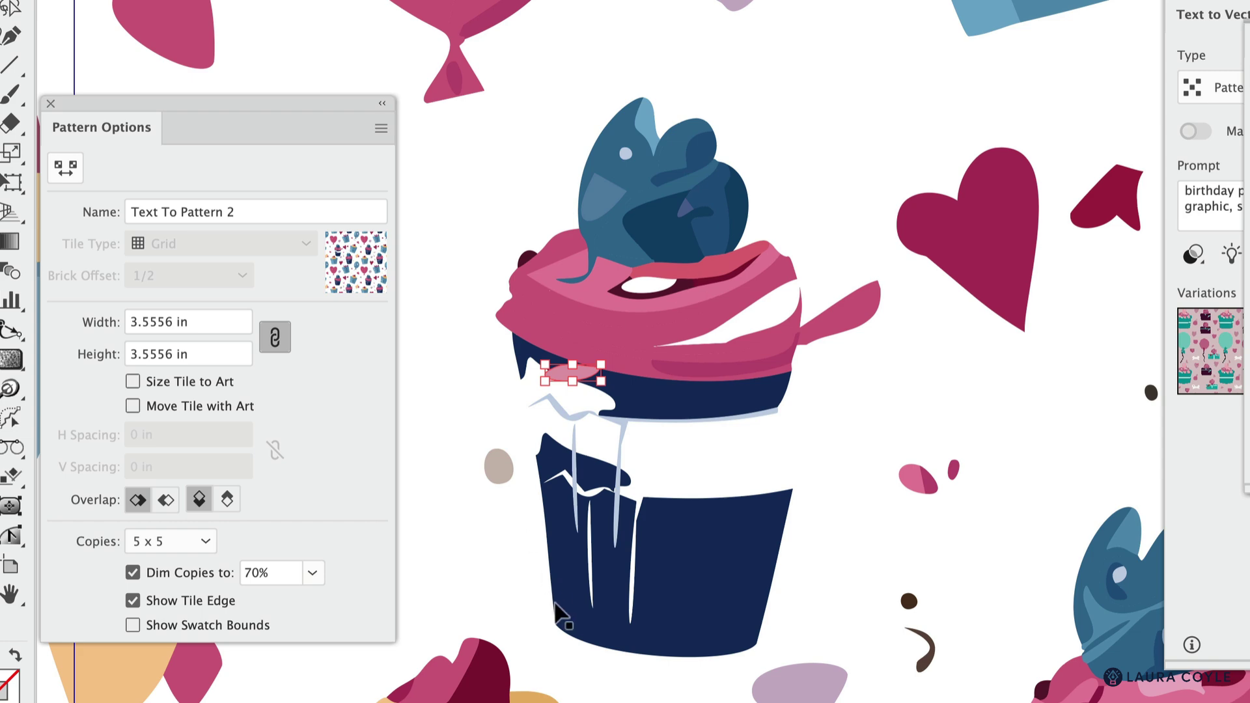
scroll(557, 602, "down", 10)
left_click_drag(729, 322, 882, 322)
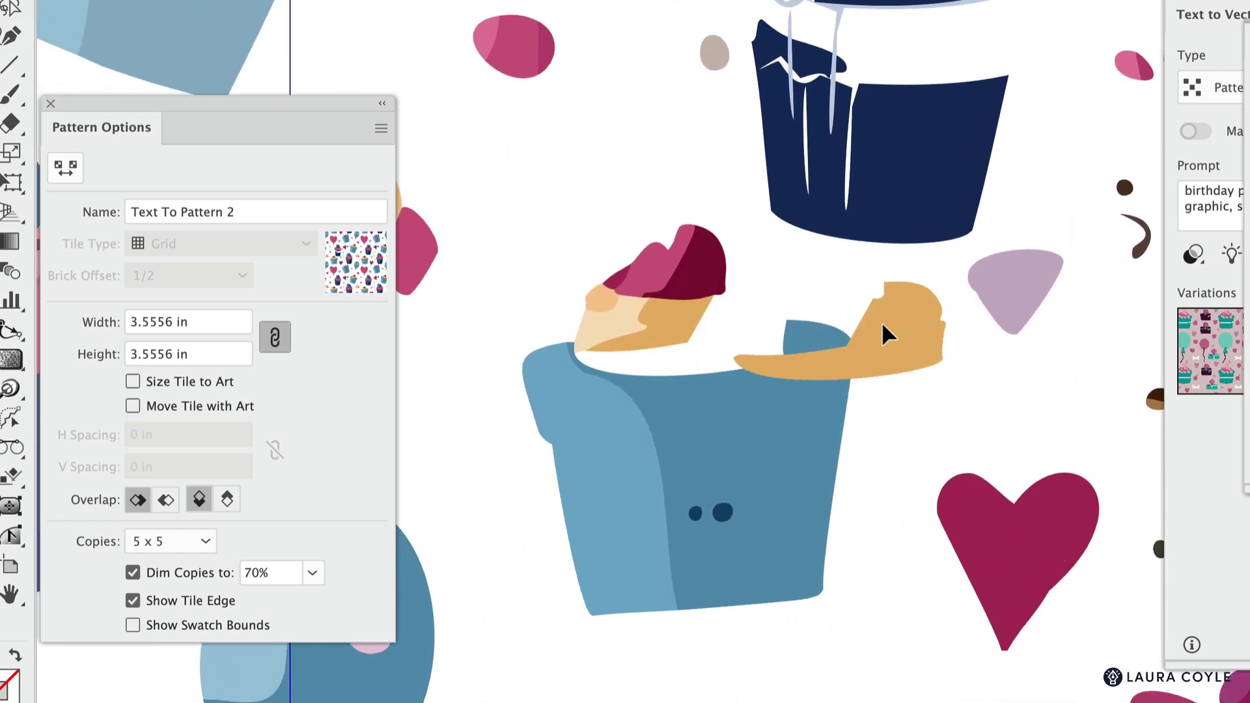
left_click_drag(653, 333, 742, 366)
left_click_drag(727, 284, 800, 301)
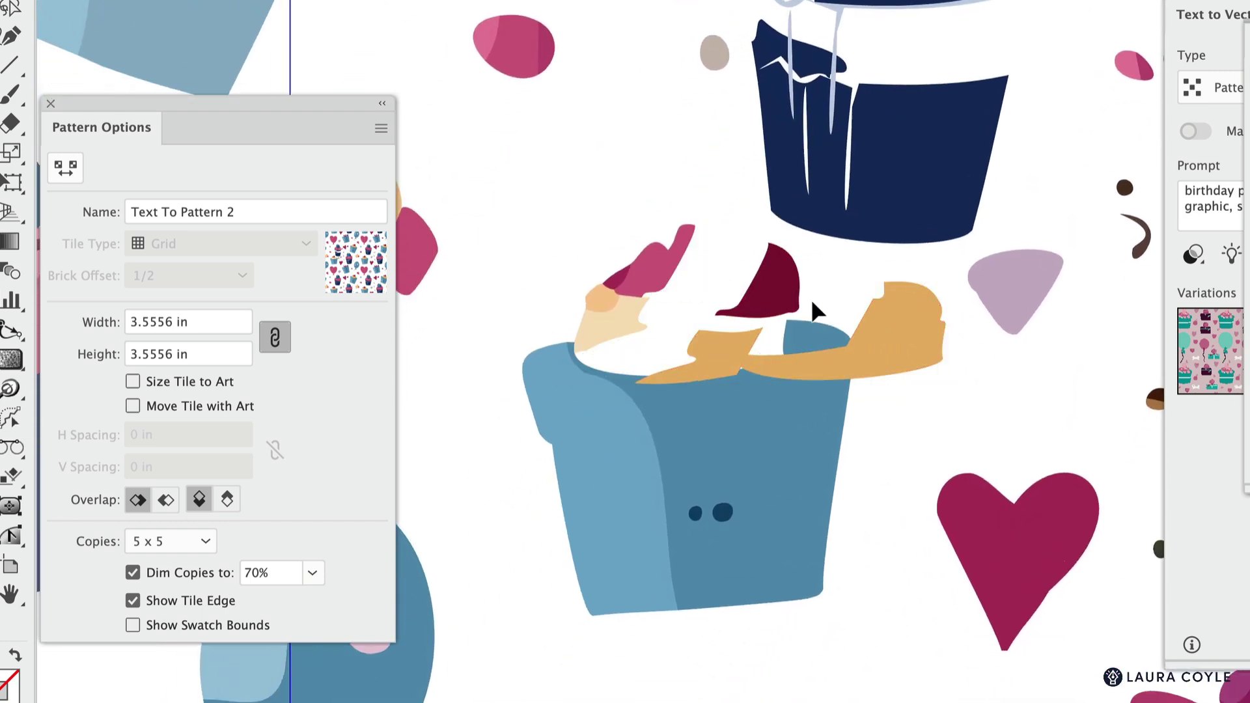
left_click(779, 505)
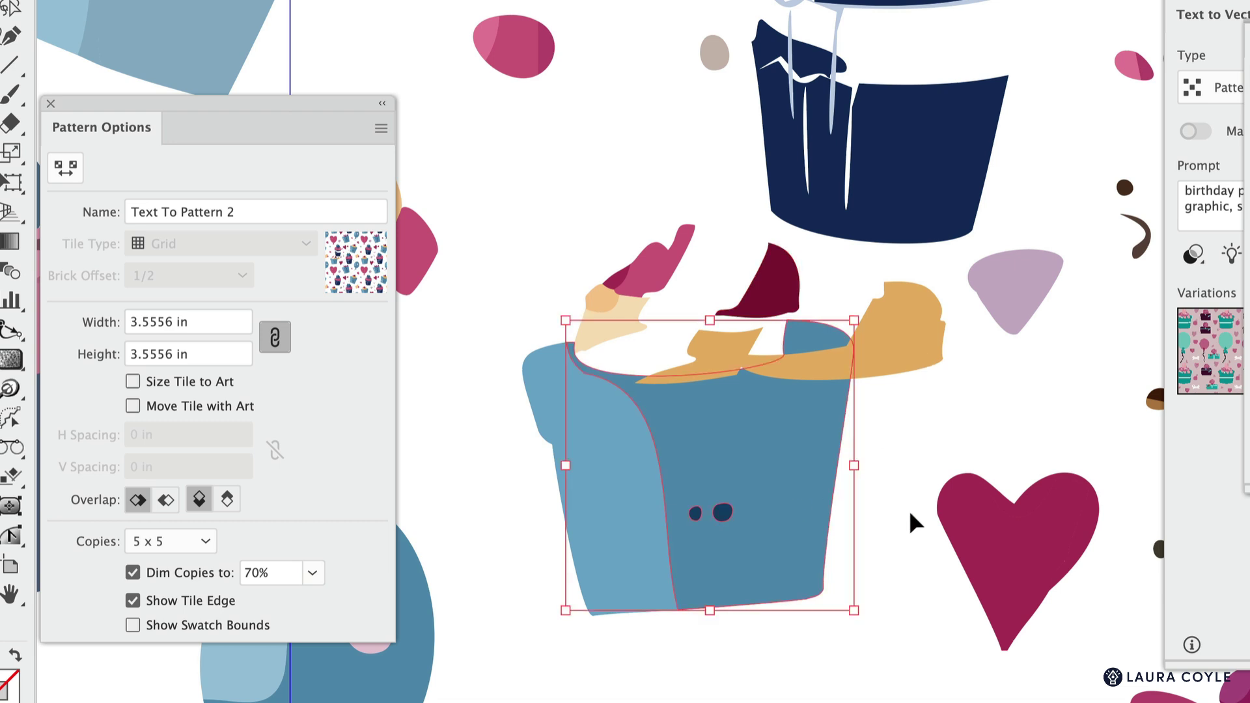
left_click_drag(773, 529, 819, 579)
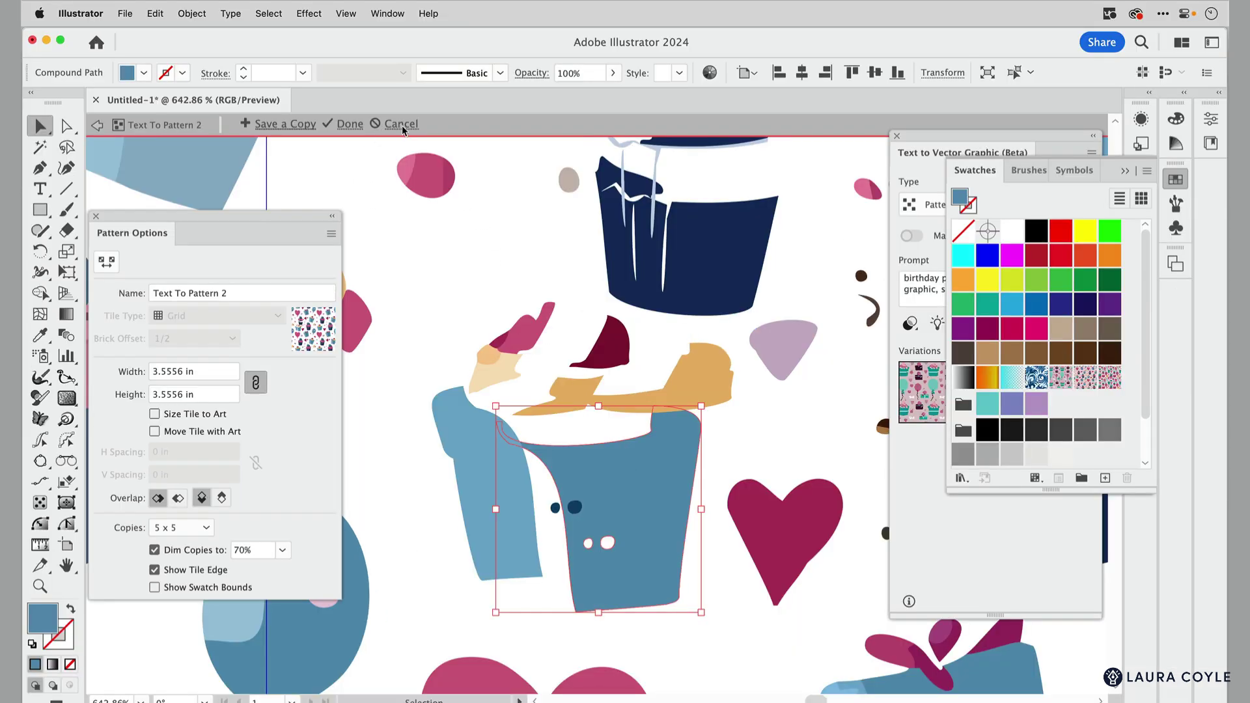
- Leave pattern editing without saving the changes, and collapse the swatches so the whole pattern can be viewed
left_click(402, 125)
left_click(648, 447, "alt+super")
left_click(531, 540, "alt+super")
left_click(531, 540, "alt+super")
scroll(771, 375, "right", 5)
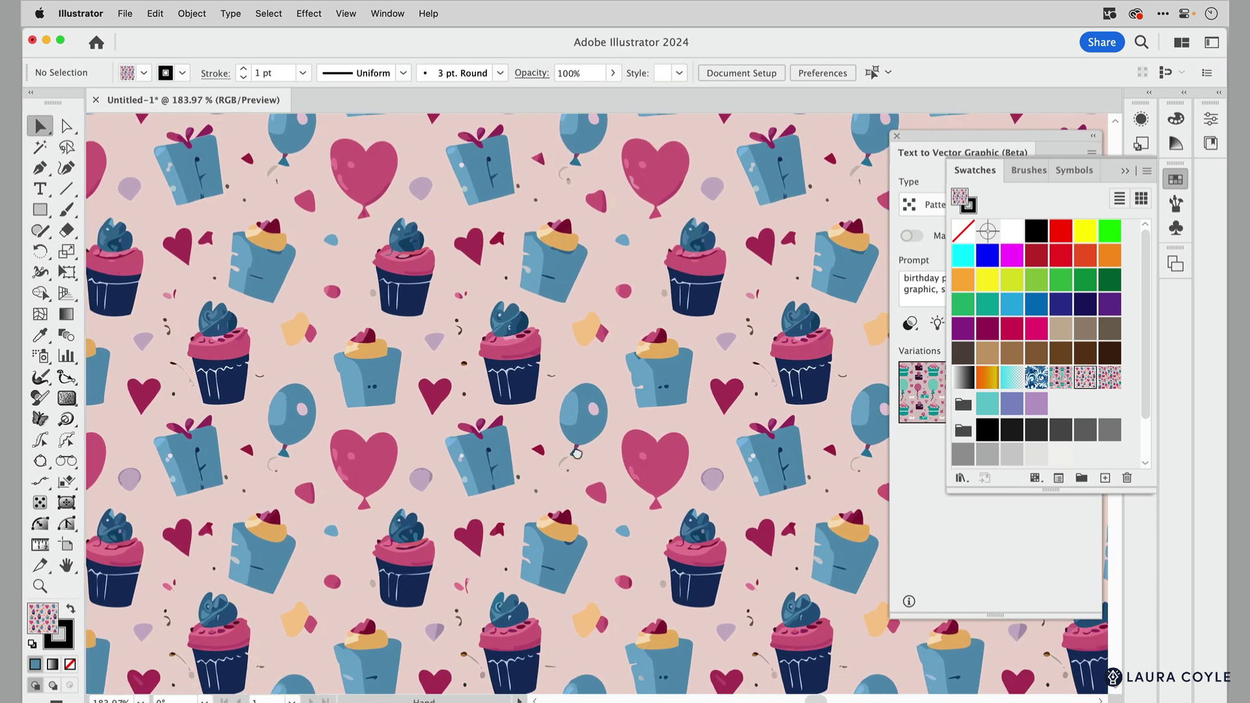
left_click(1126, 172)
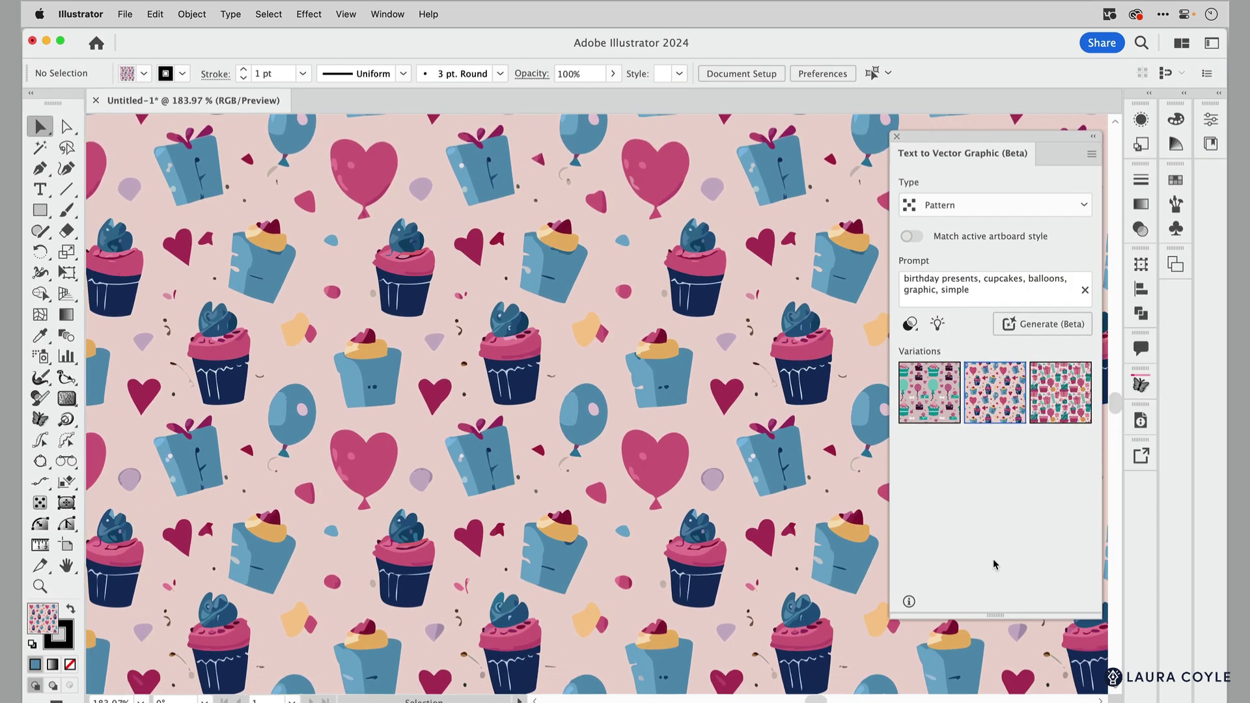
- Set the pattern generation colors to the Vibrant color preset, limited to 15 colors
left_click(910, 324)
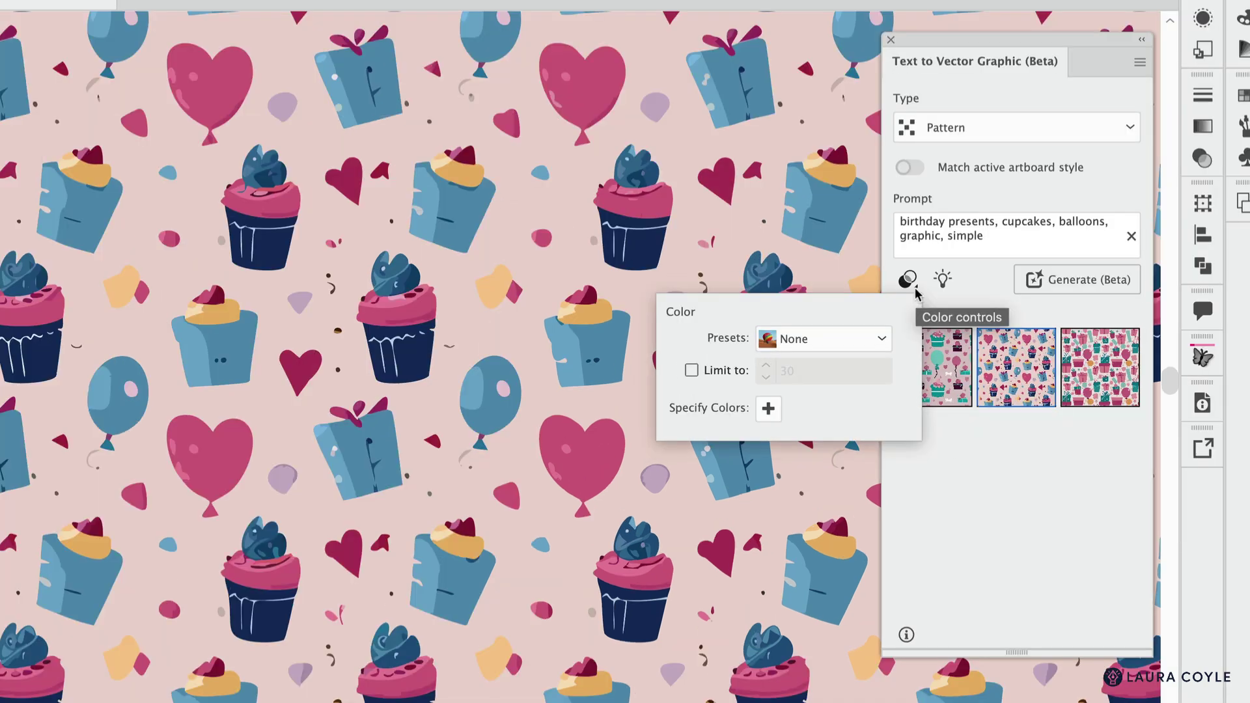
left_click(882, 339)
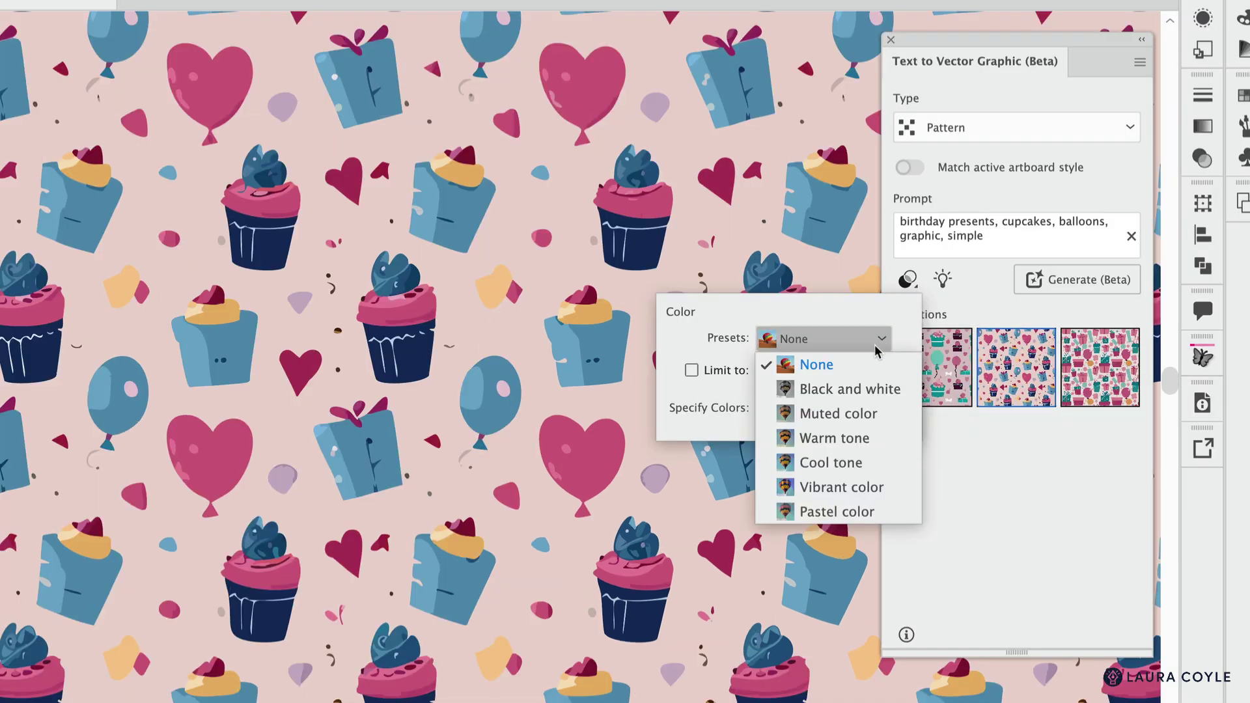
left_click(858, 494)
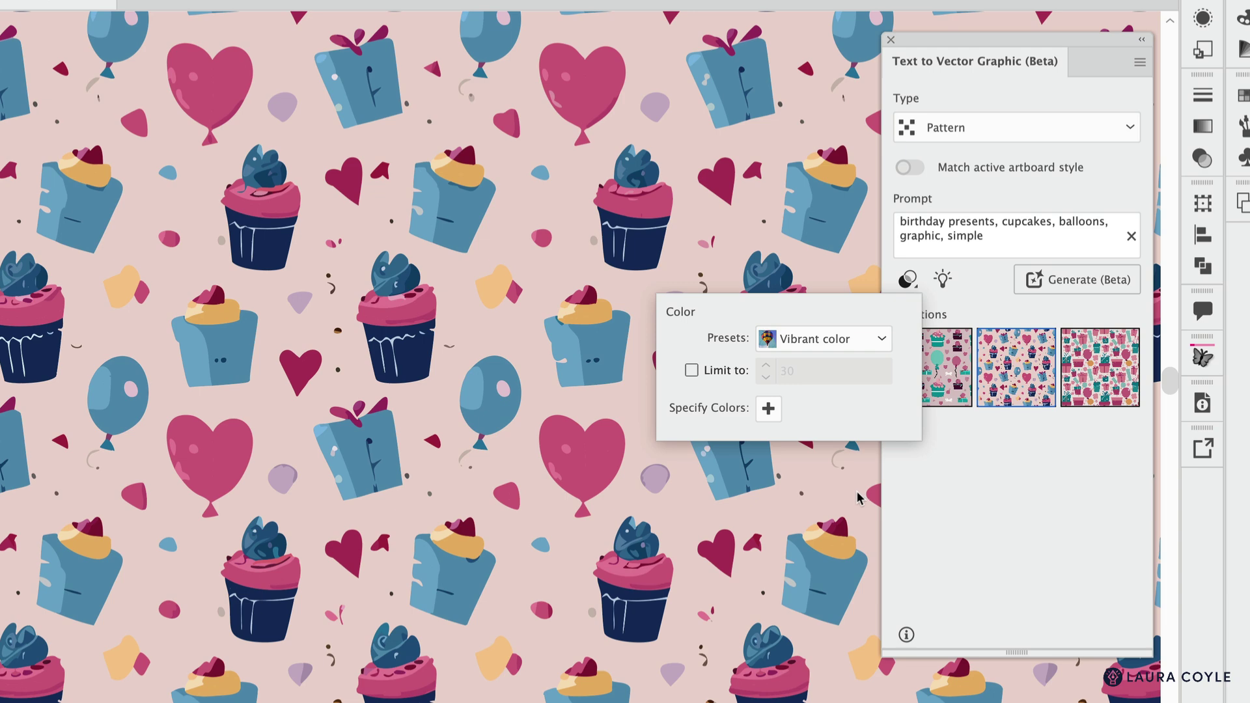
left_click(692, 371)
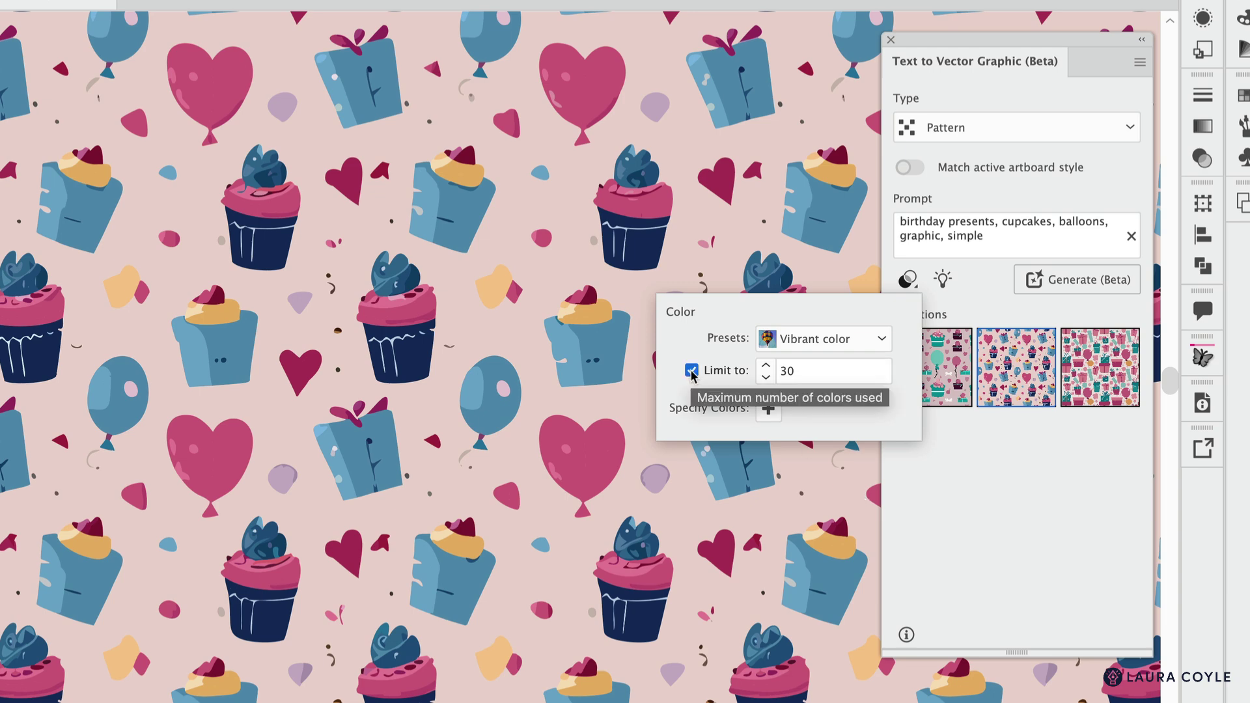
left_click(828, 375)
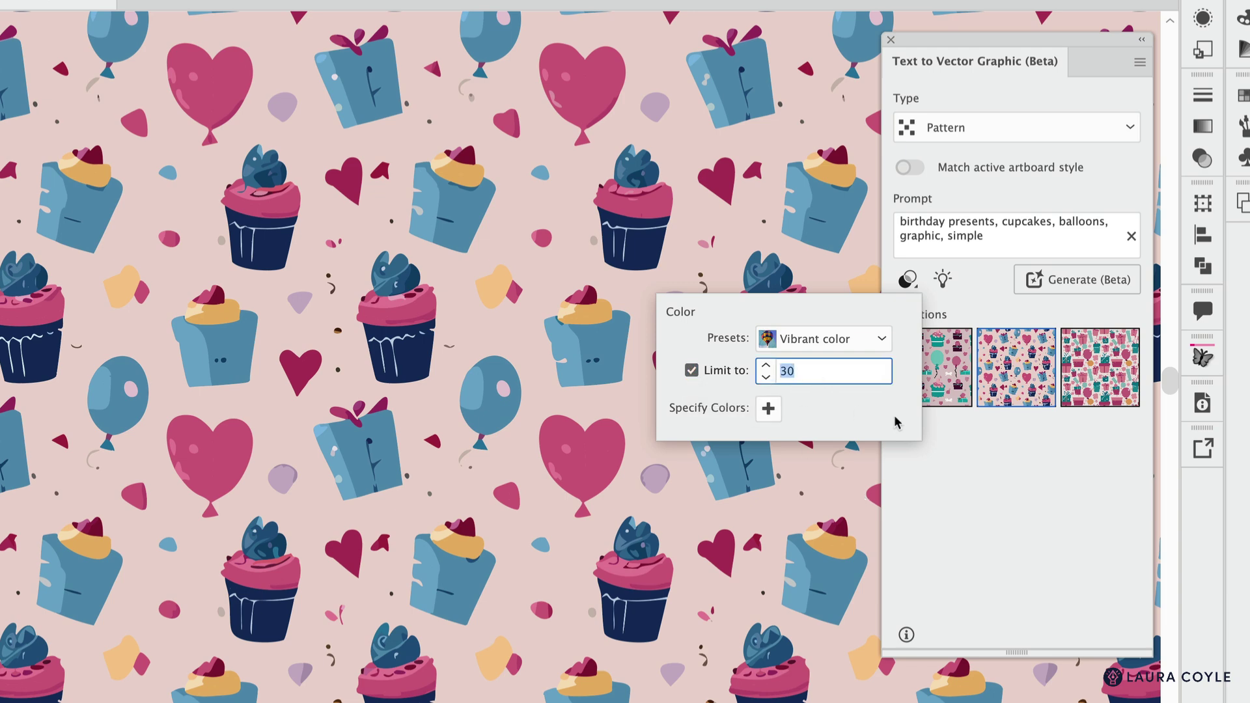
type("15")
left_click(1004, 494)
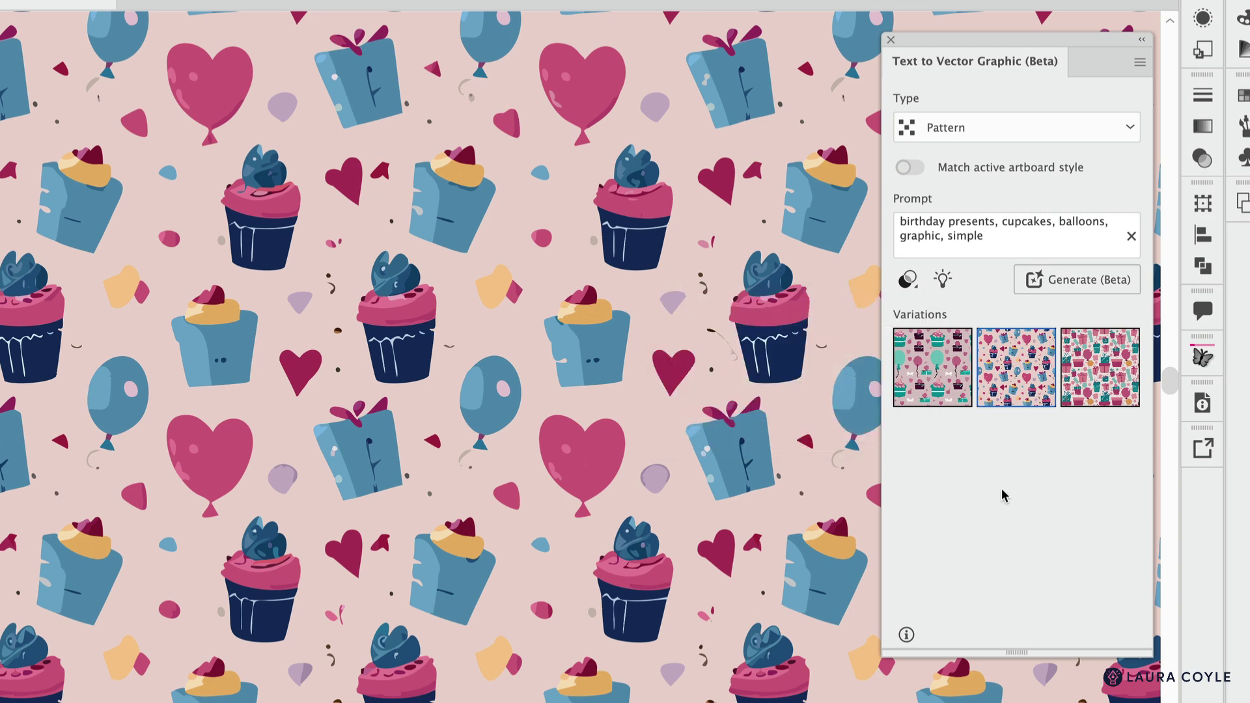
- Generate new birthday pattern variations with the current color settings, and apply each of the three new ones to the rectangle in turn
left_click(1056, 280)
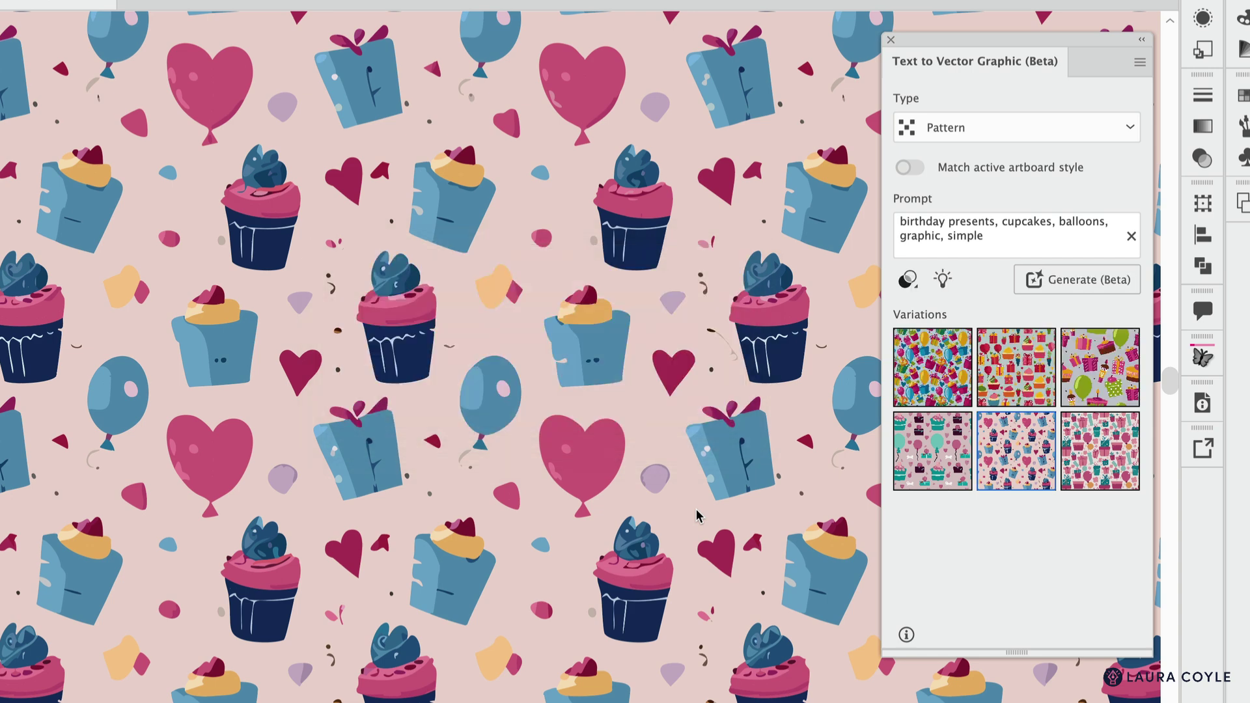
left_click(913, 369)
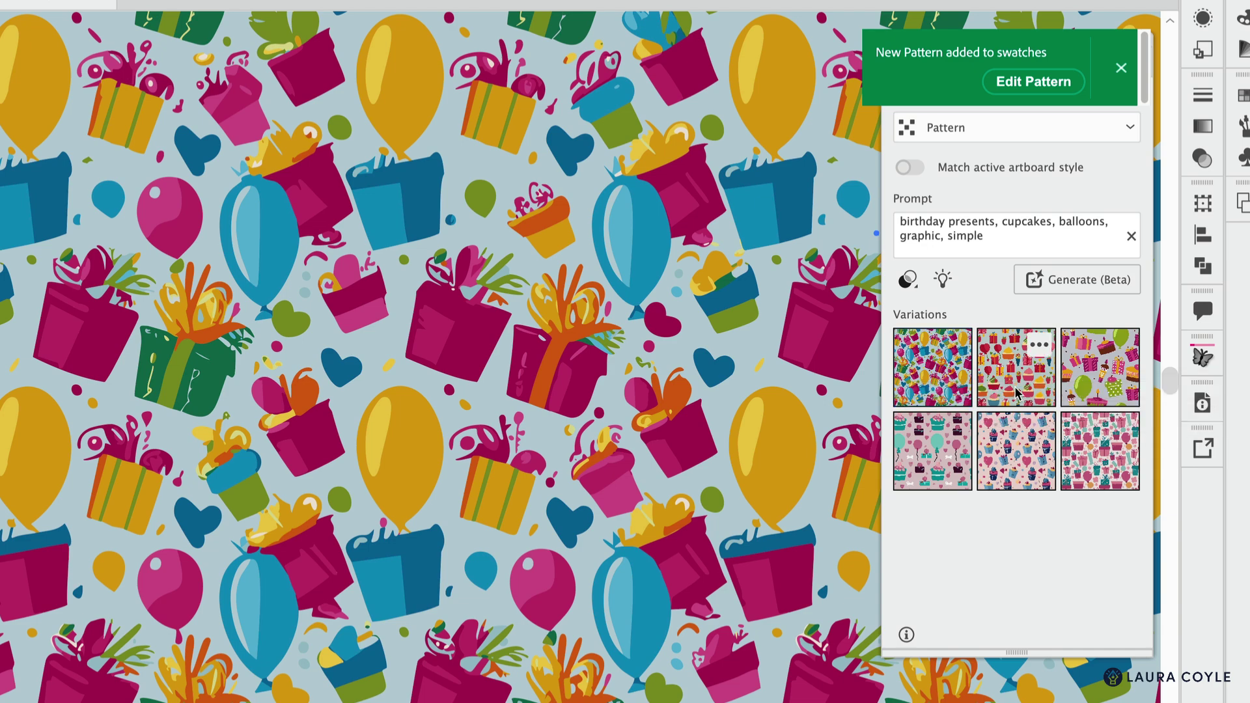
left_click(1016, 392)
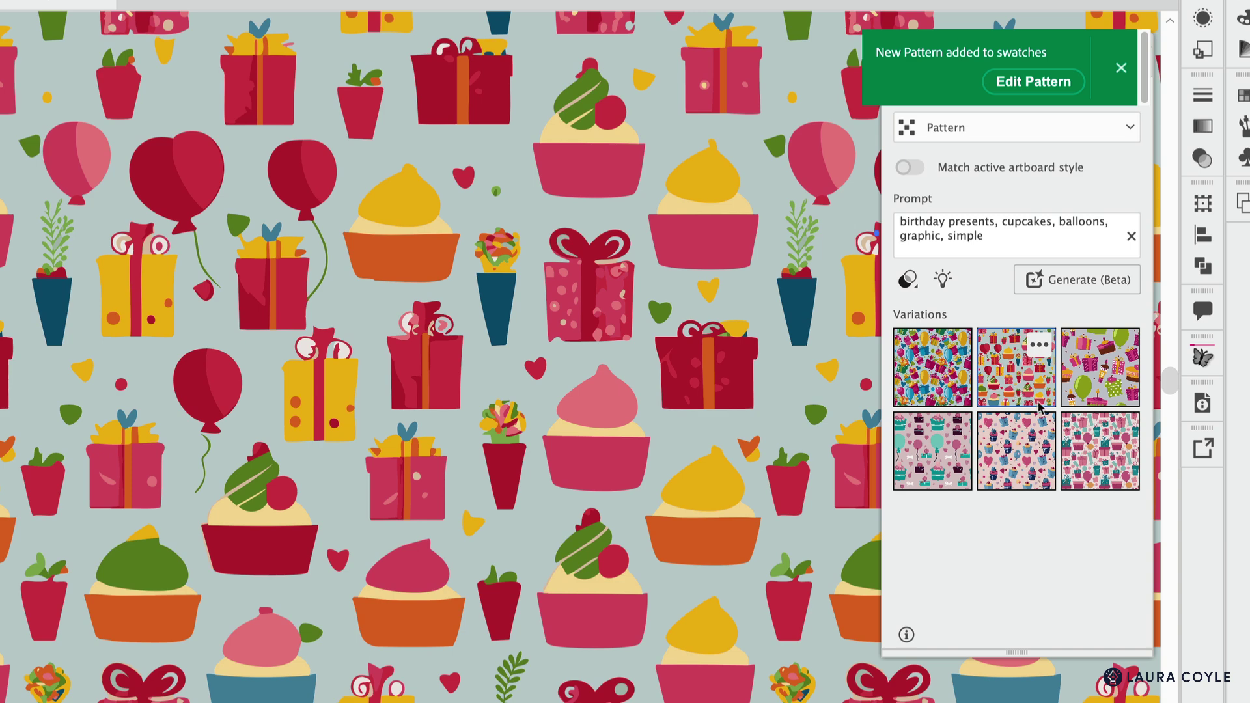
left_click(1114, 397)
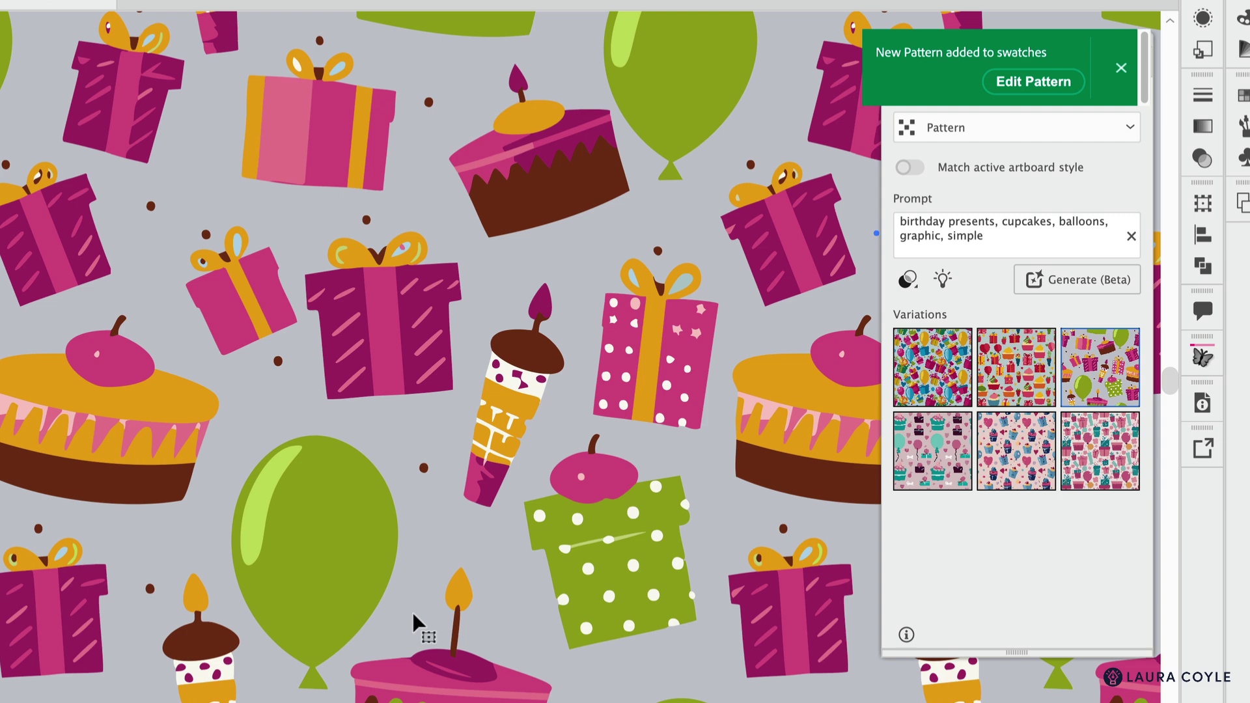
- Reset the color preset to None, and specify the light green and yellow swatches from the last color group as generation colors
left_click(913, 286)
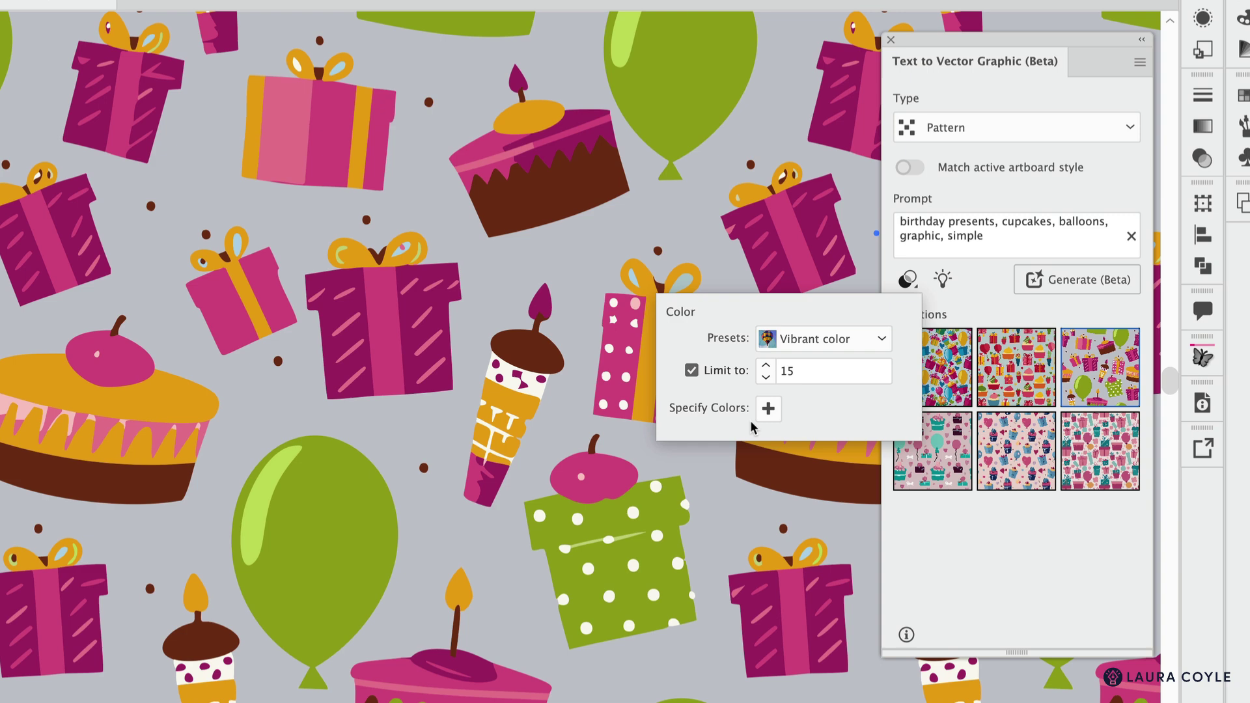
left_click(882, 338)
left_click(847, 366)
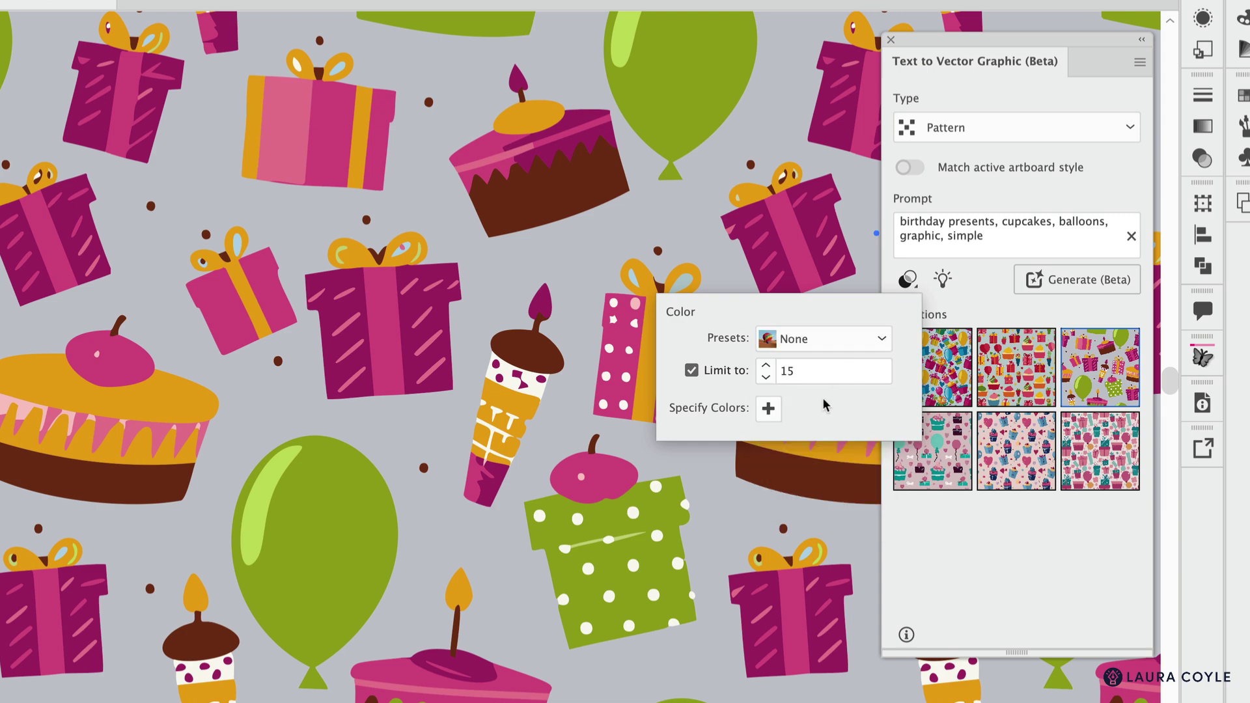
left_click(768, 409)
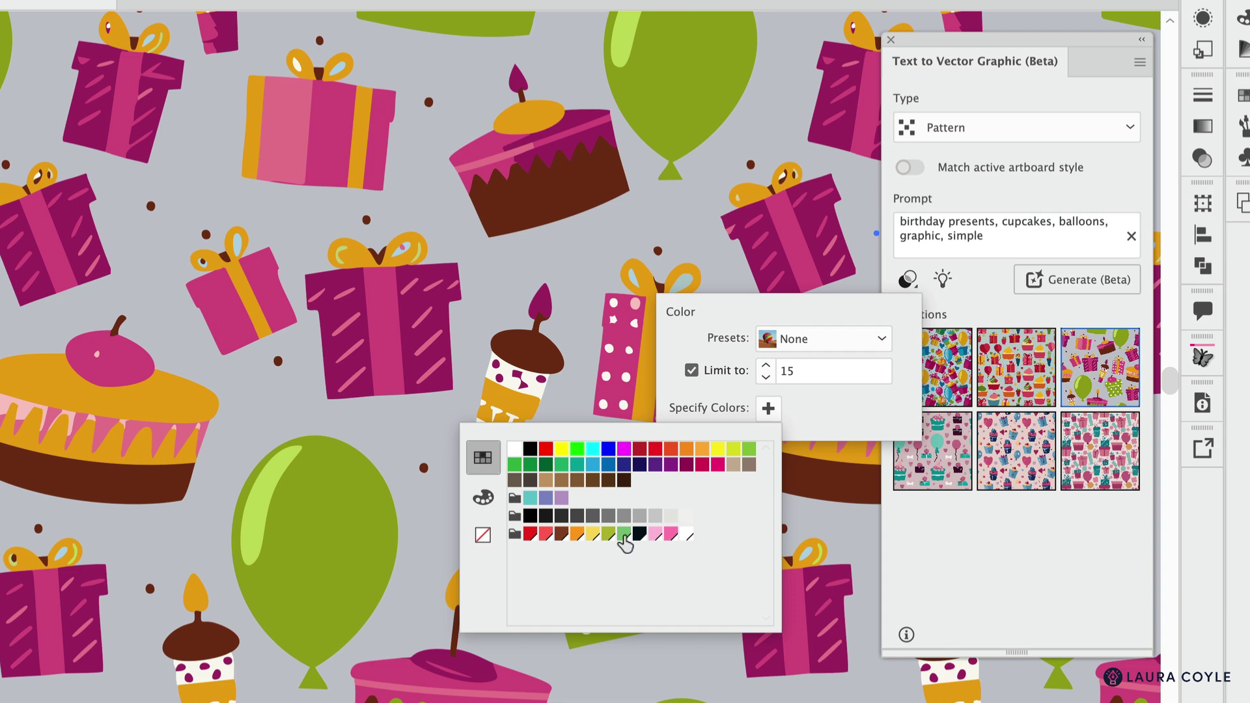
left_click(624, 536)
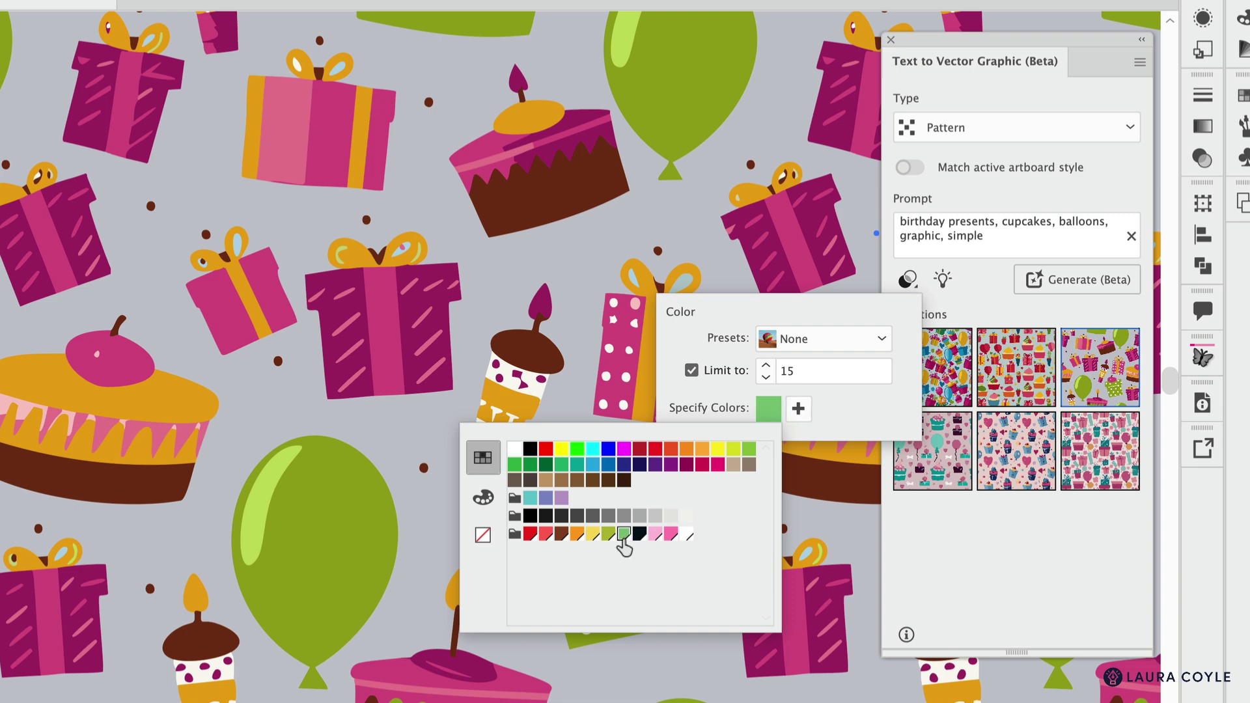
left_click(798, 410)
left_click(799, 410)
left_click(623, 536)
left_click(829, 410)
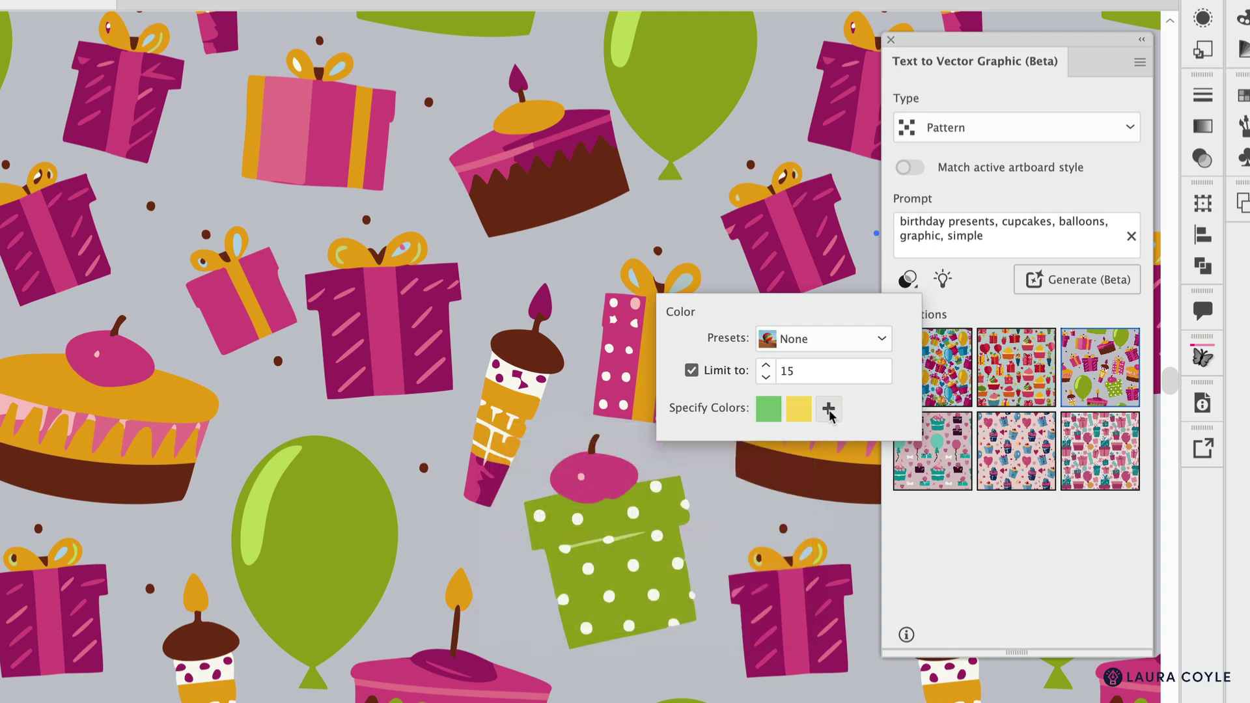
- Add the light red and bright pink swatches from the last color group to the specified generation colors
left_click(829, 411)
left_click(606, 535)
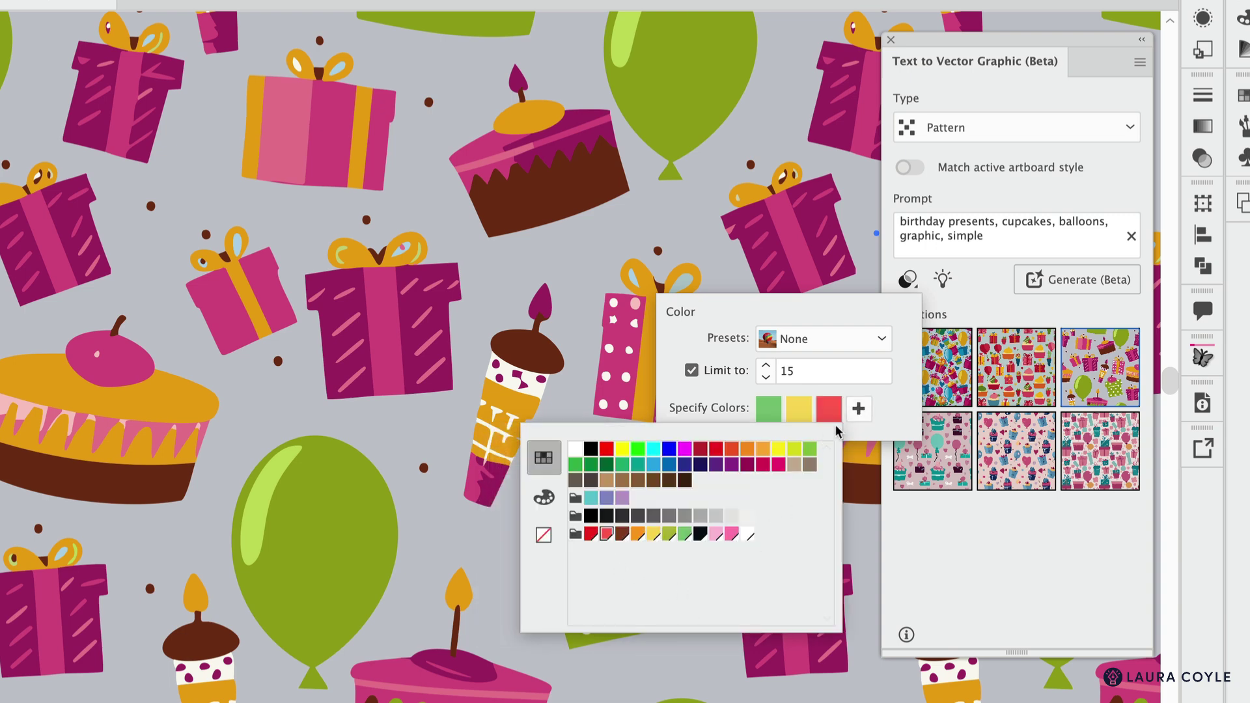
left_click(858, 409)
left_click(858, 410)
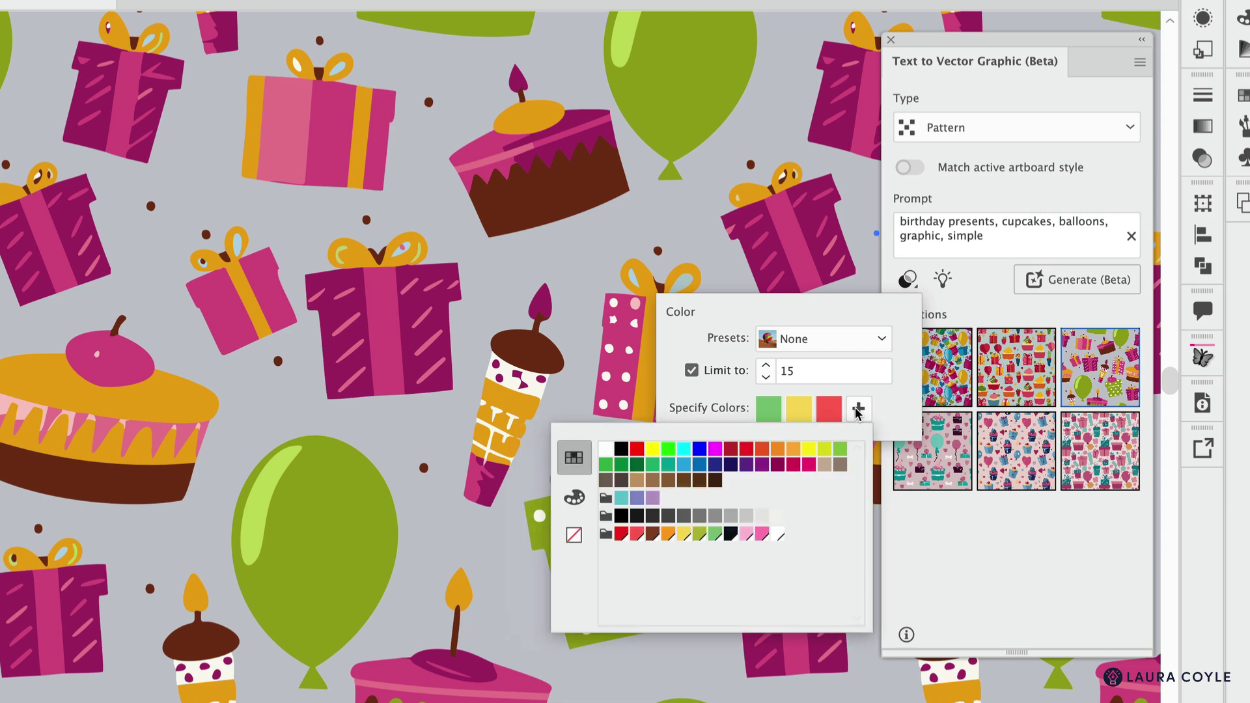
left_click(762, 535)
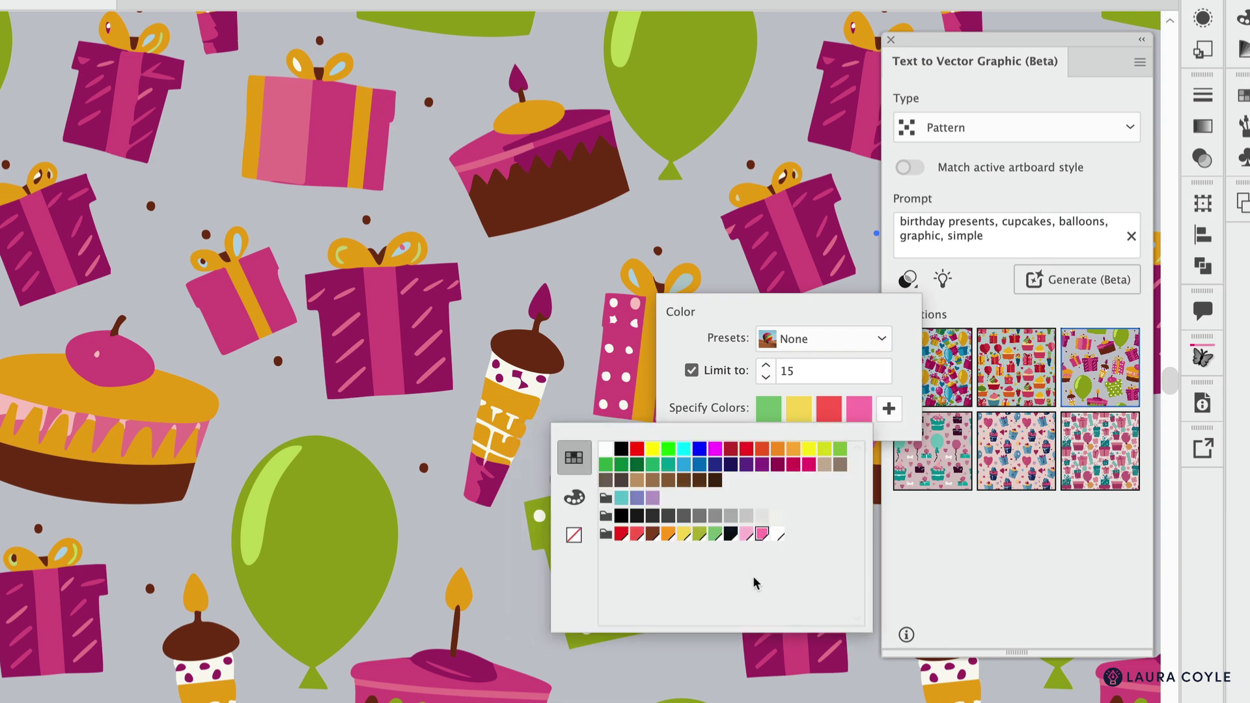
left_click(907, 391)
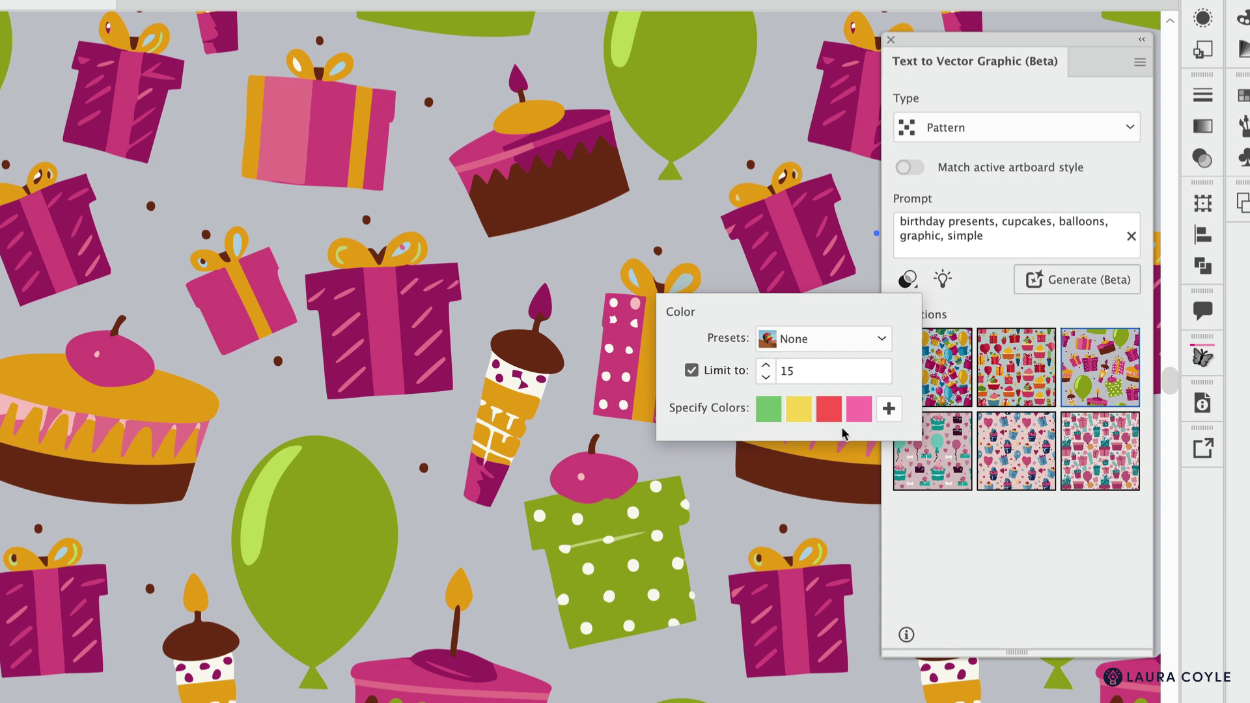
left_click(995, 574)
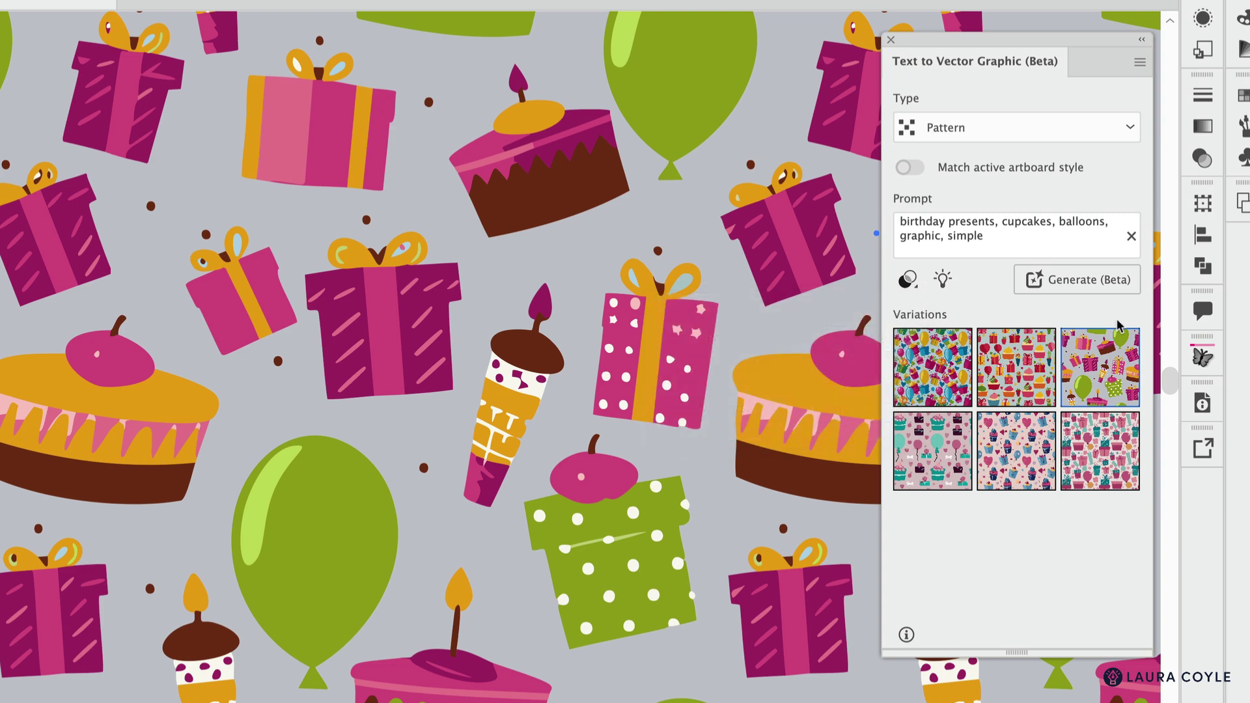
- Generate variations using the specified colors, apply each new one to the rectangle, and compare the result with the color settings
left_click(1122, 286)
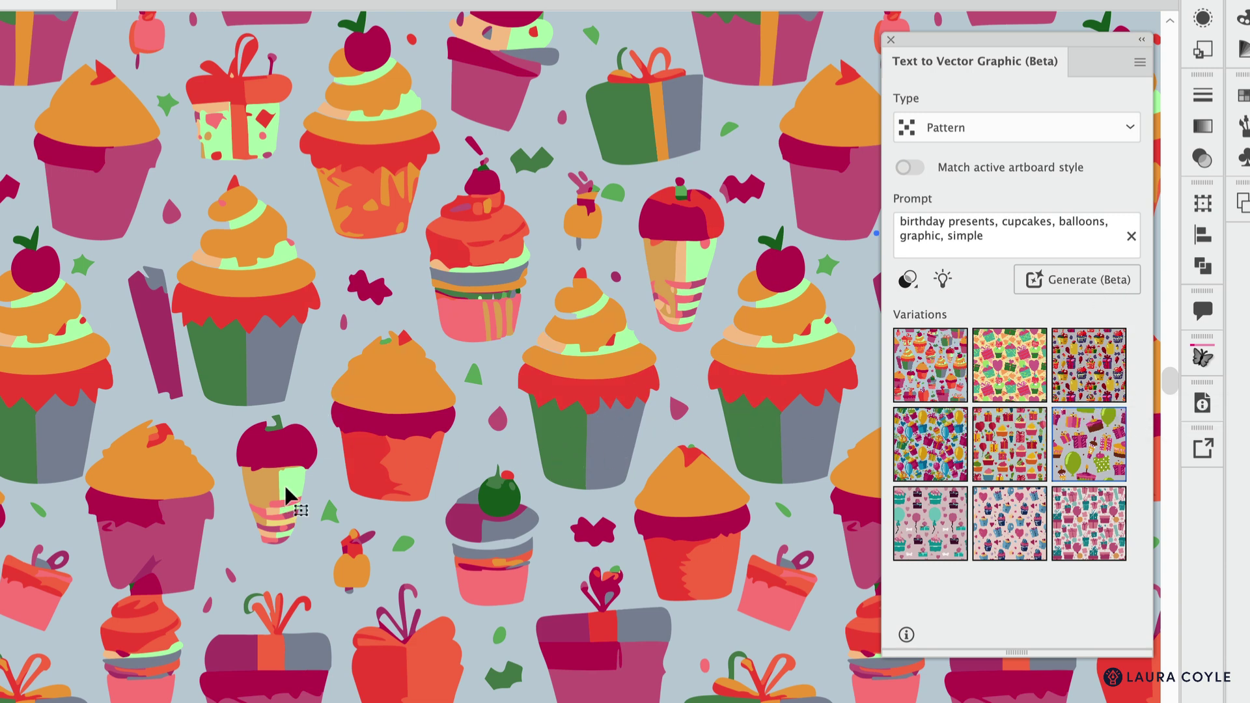
left_click(999, 388)
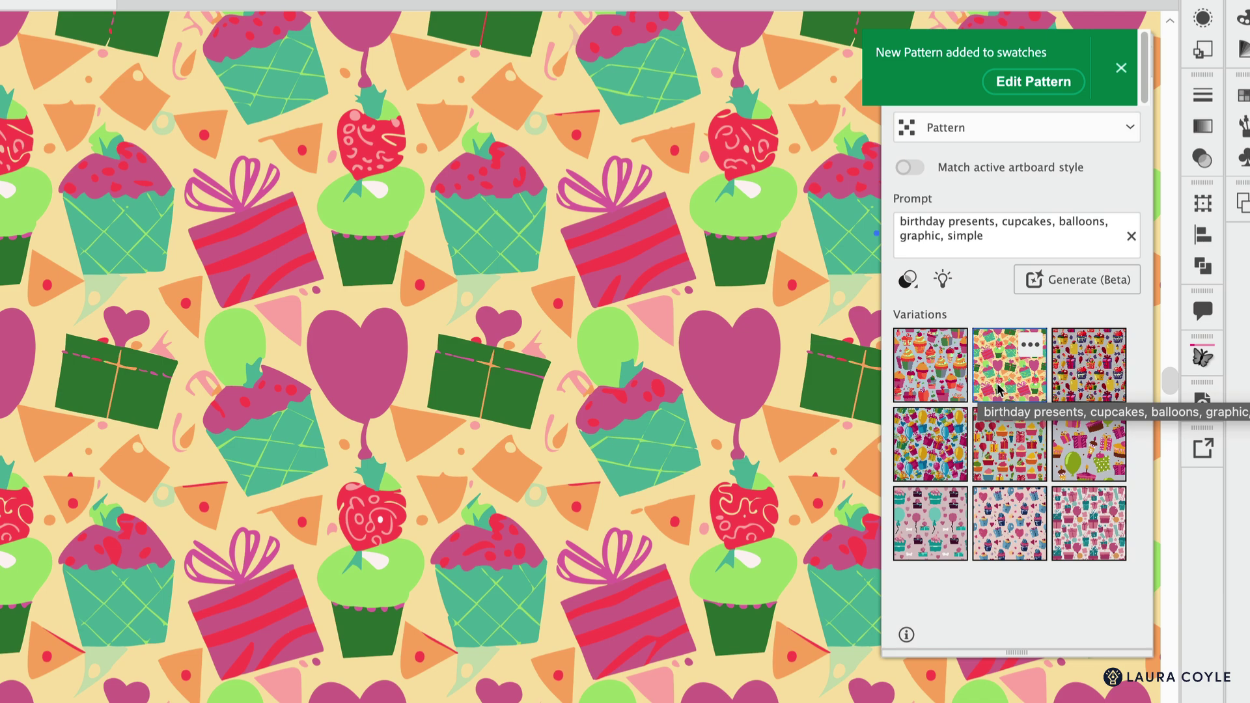
left_click(1094, 385)
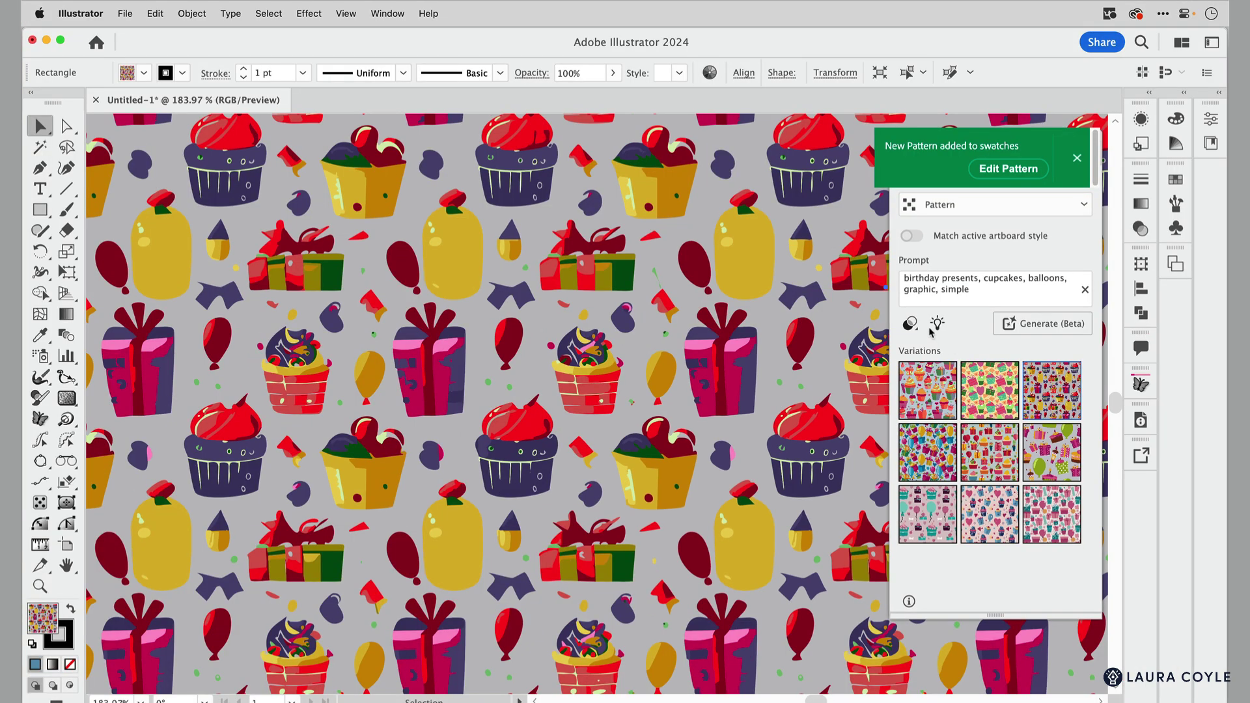
left_click(913, 287)
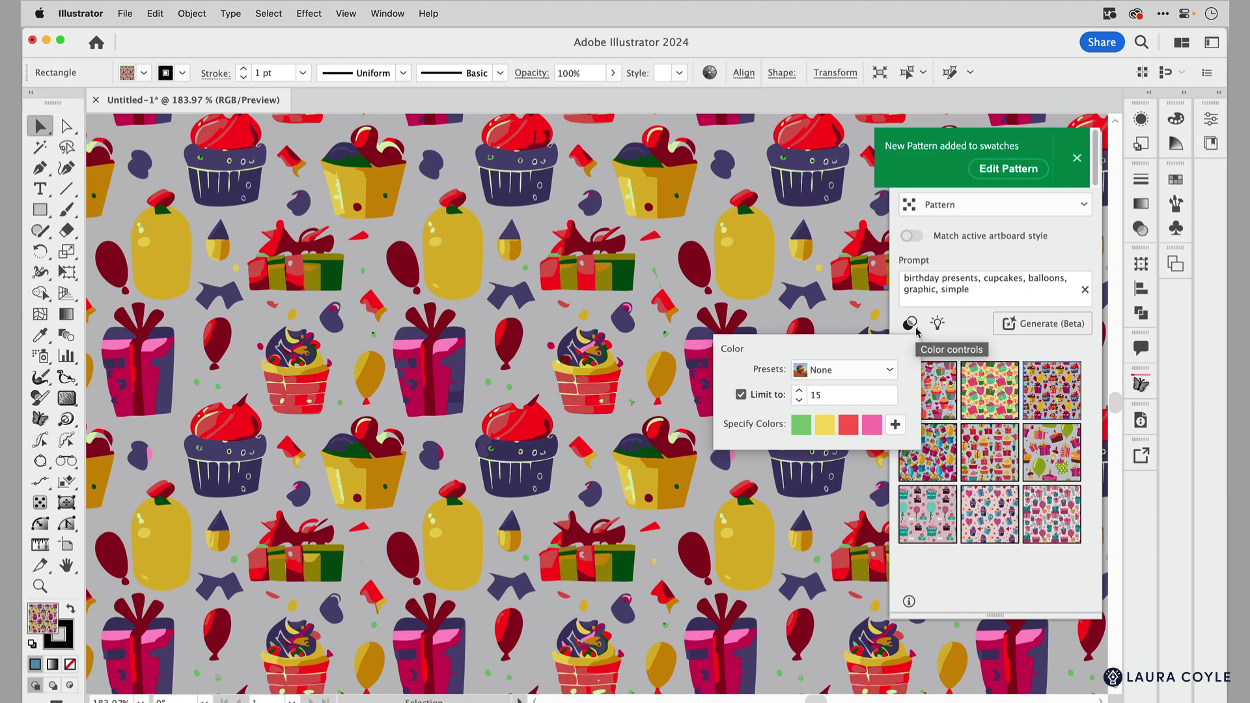
left_click(912, 326)
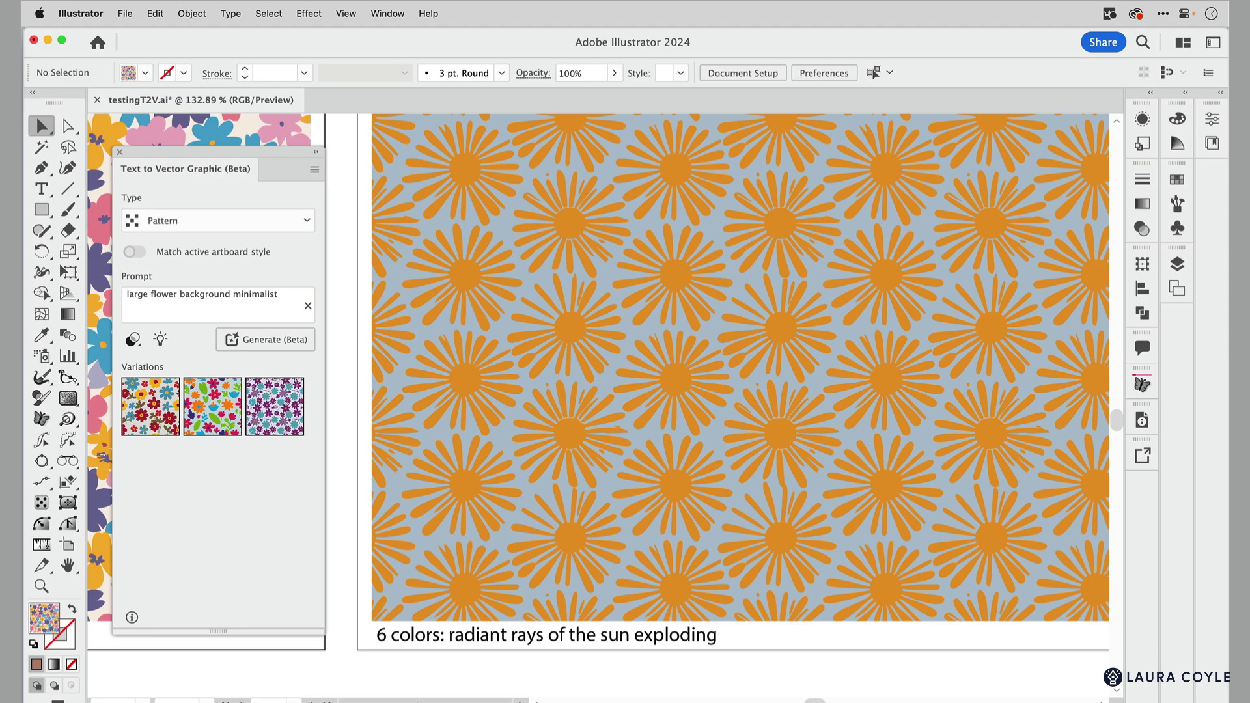
- Review the sample floral and sunburst patterns with their prompts across the artboards of testingT2V.ai
scroll(732, 383, "right", 10)
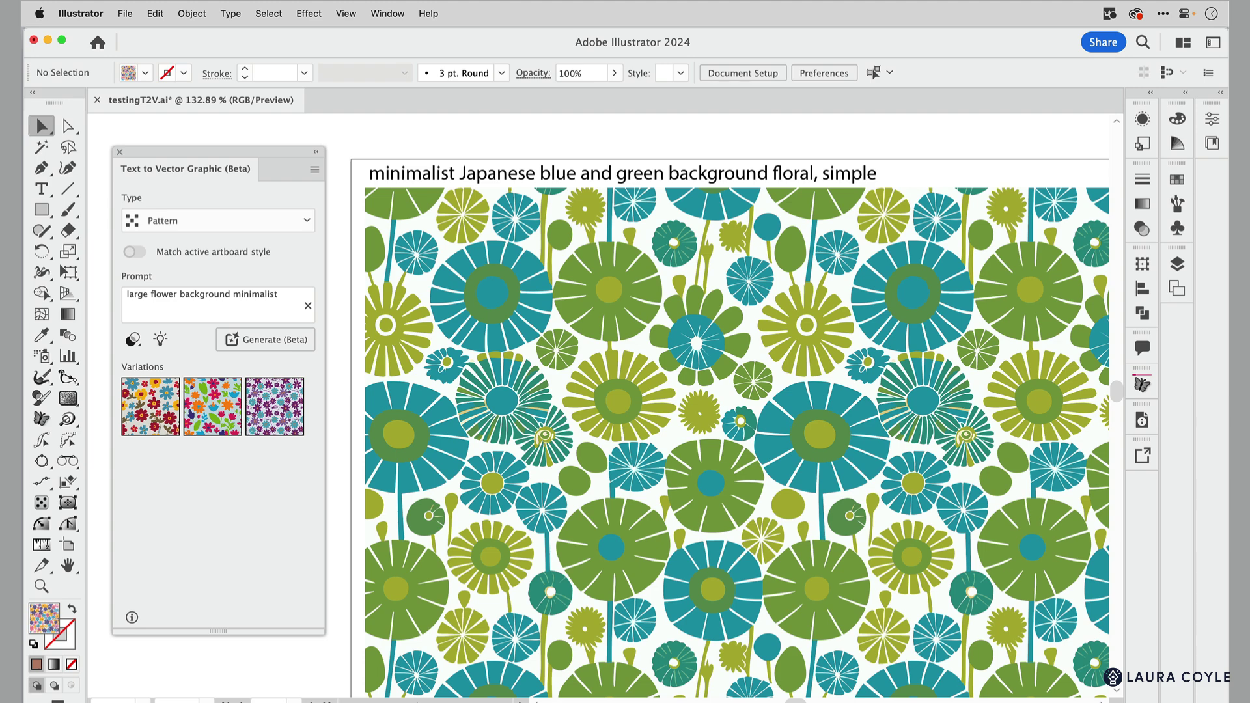
key("shift+Page_Down")
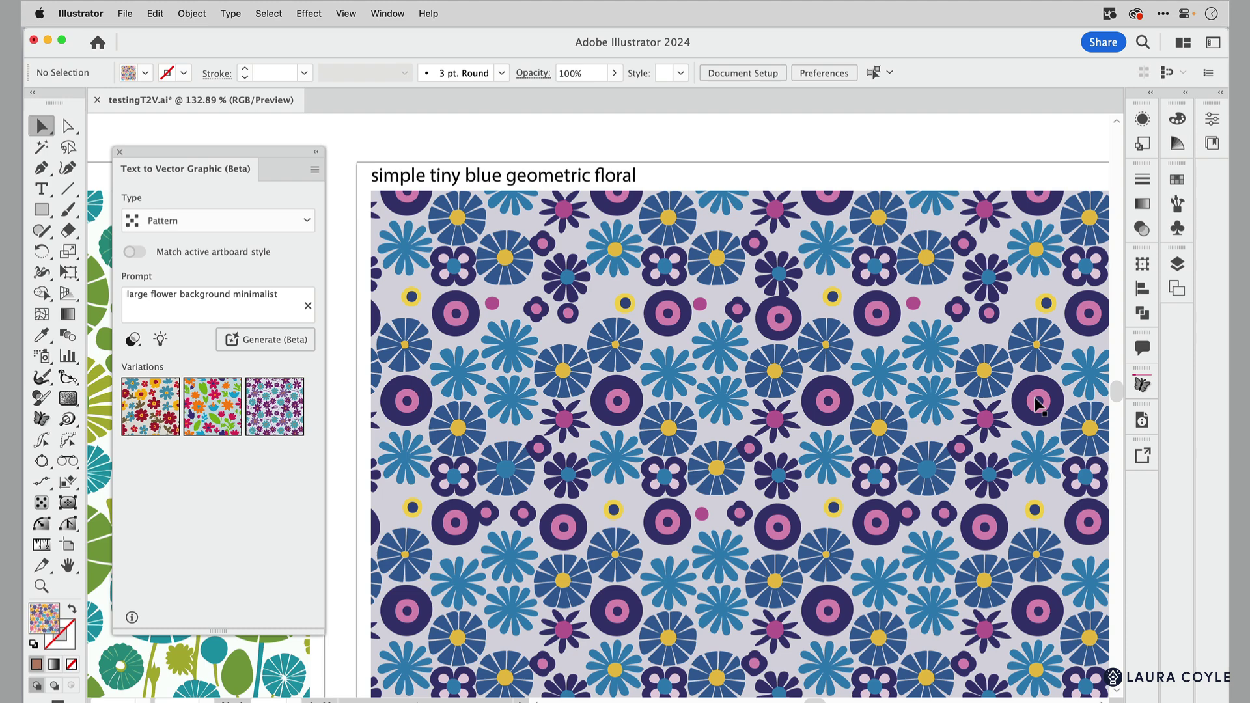
key("shift+Page_Down")
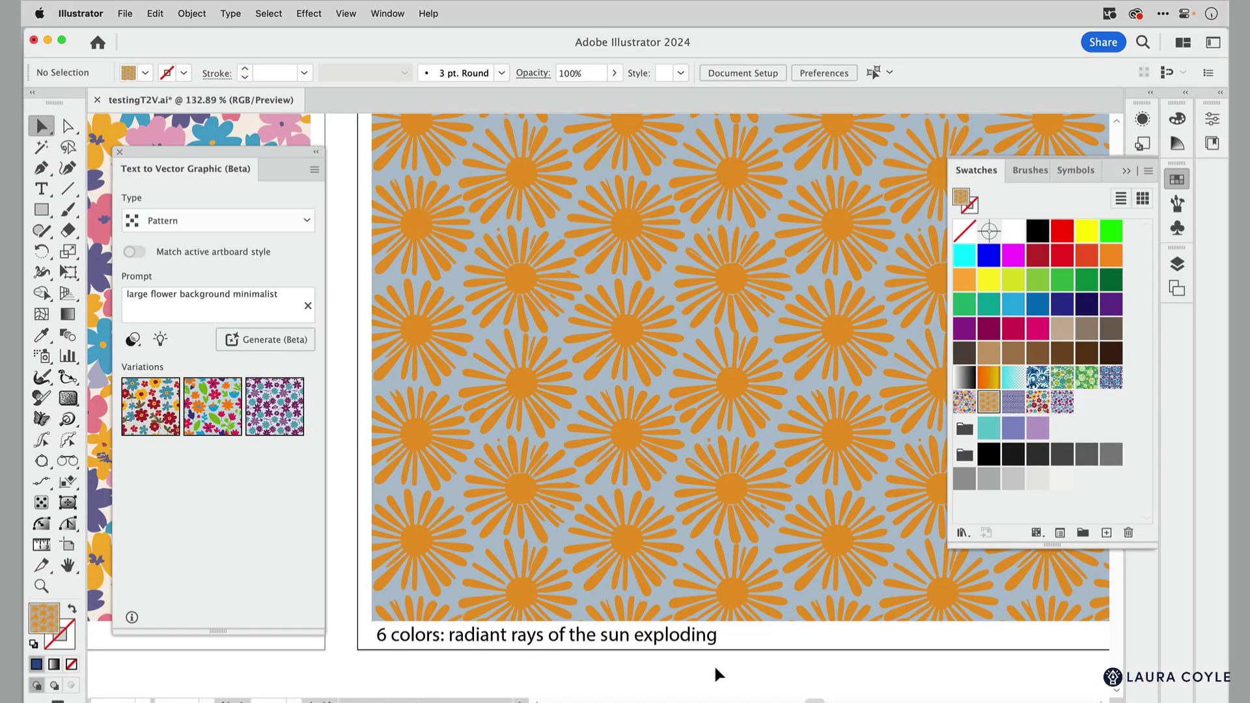
- Open advanced recoloring for the radiant sunburst pattern rectangle and merge the gray-green color into the blue-gray color row
left_click(773, 568)
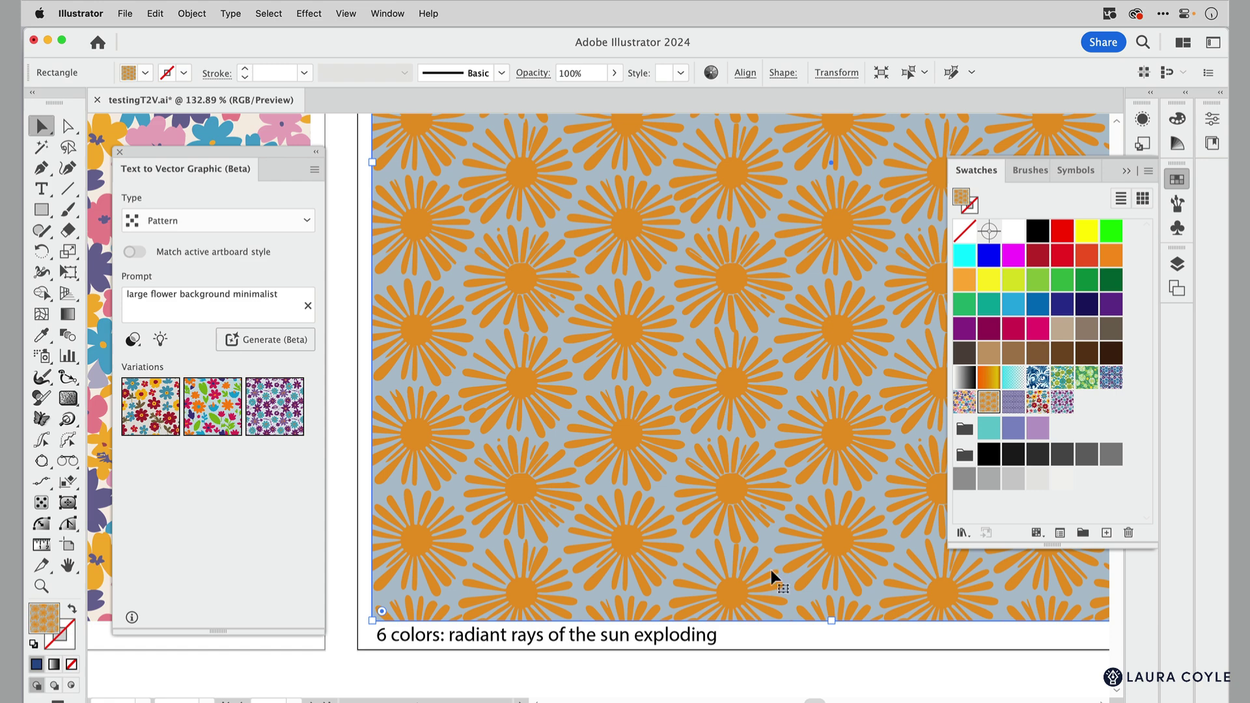
left_click(711, 73)
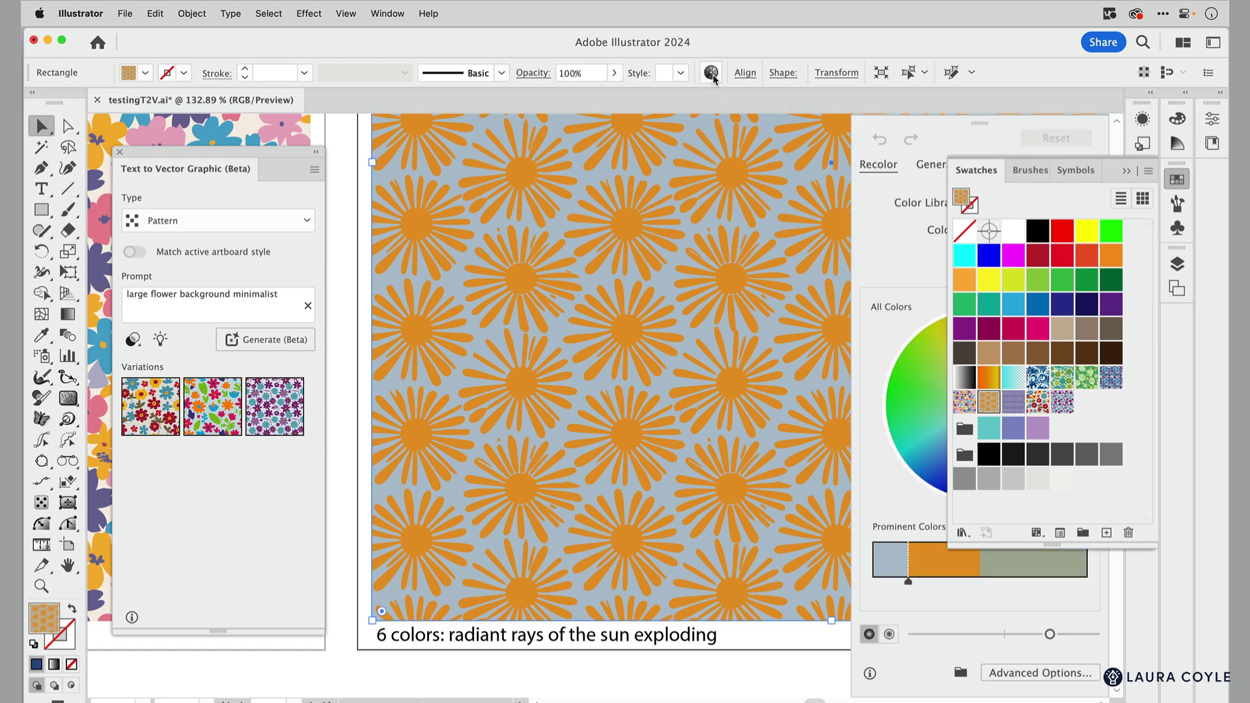
left_click_drag(980, 124, 742, 124)
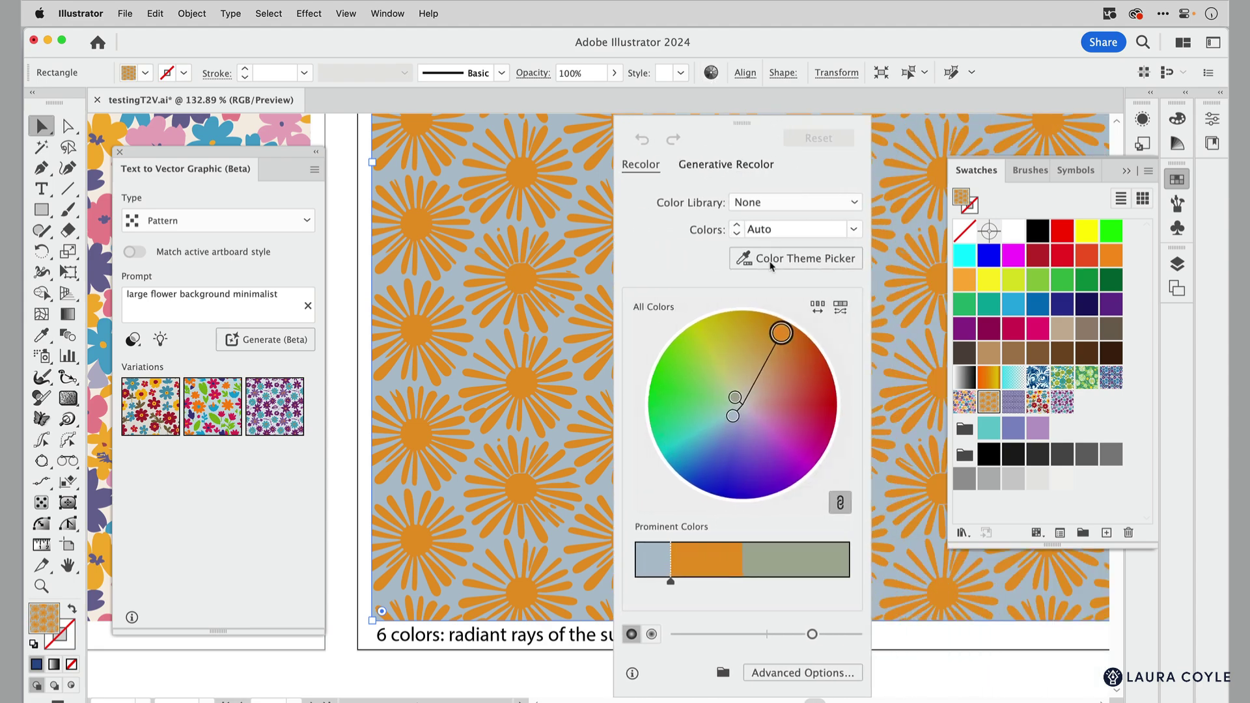
left_click(779, 674)
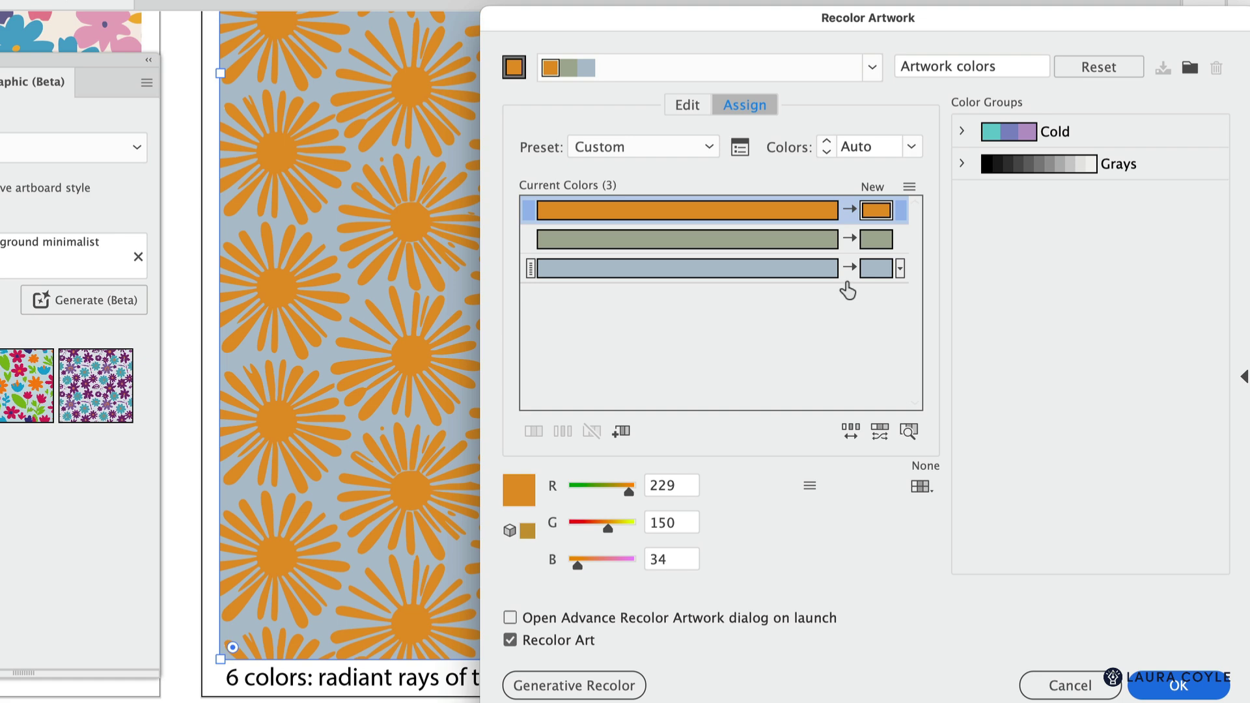
left_click(812, 243)
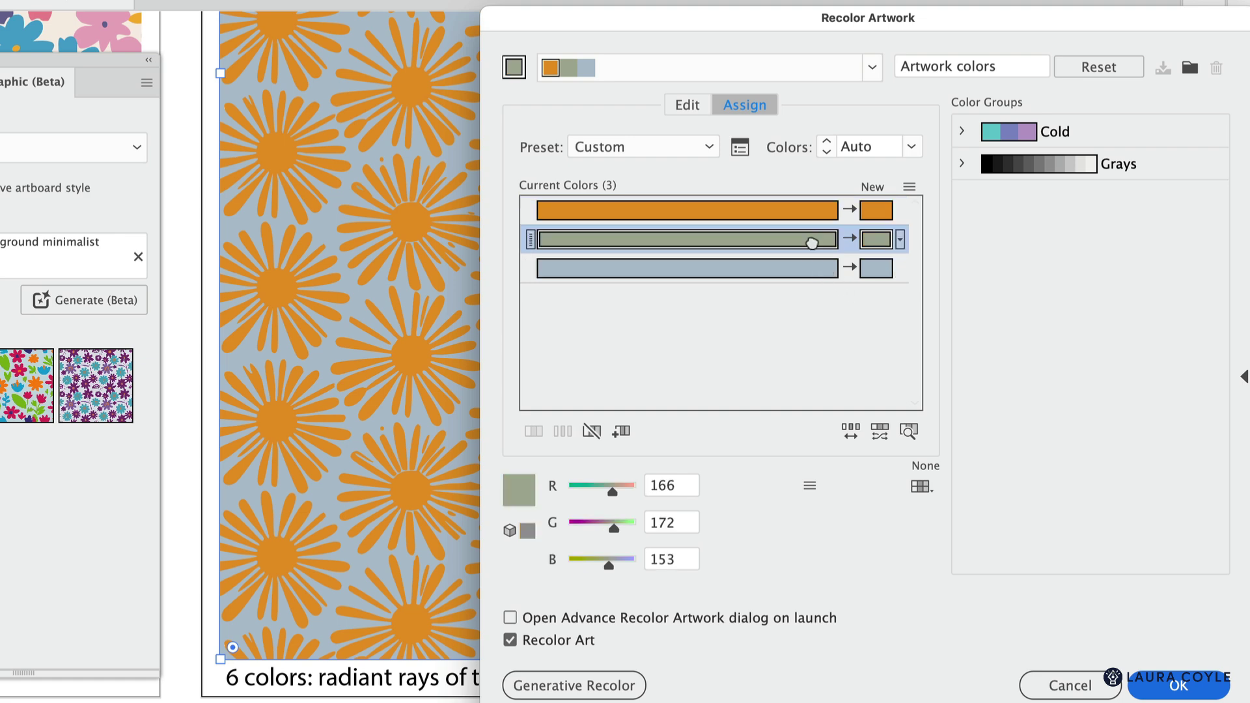
left_click_drag(819, 270, 827, 270)
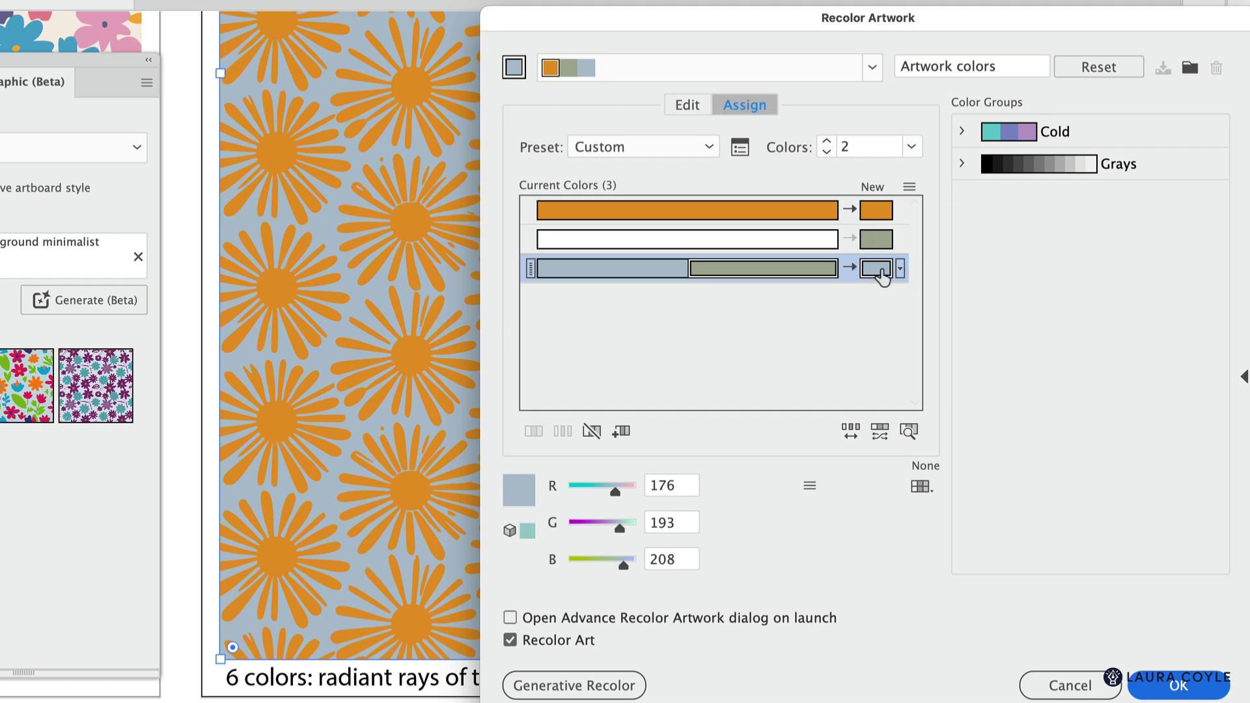
- Set the new color for the merged blue-gray row to hex 2779B7 and apply the recoloring
double_click(878, 273)
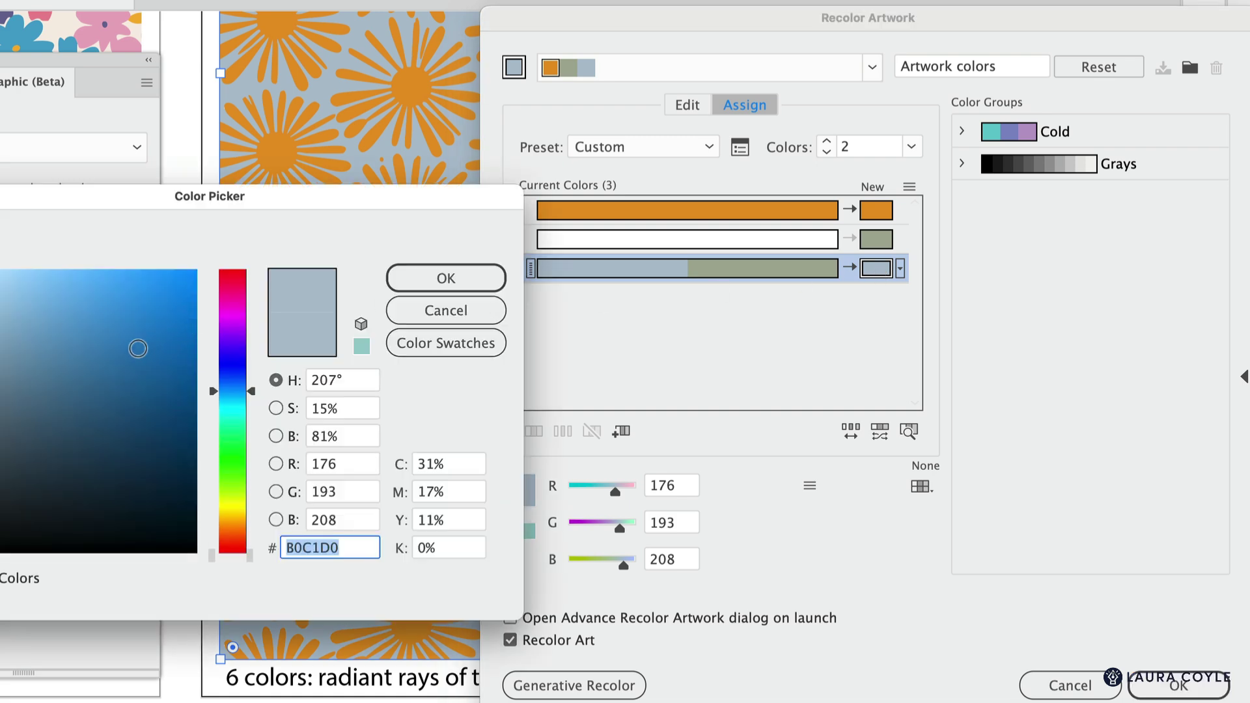
type("2779B7")
left_click(432, 280)
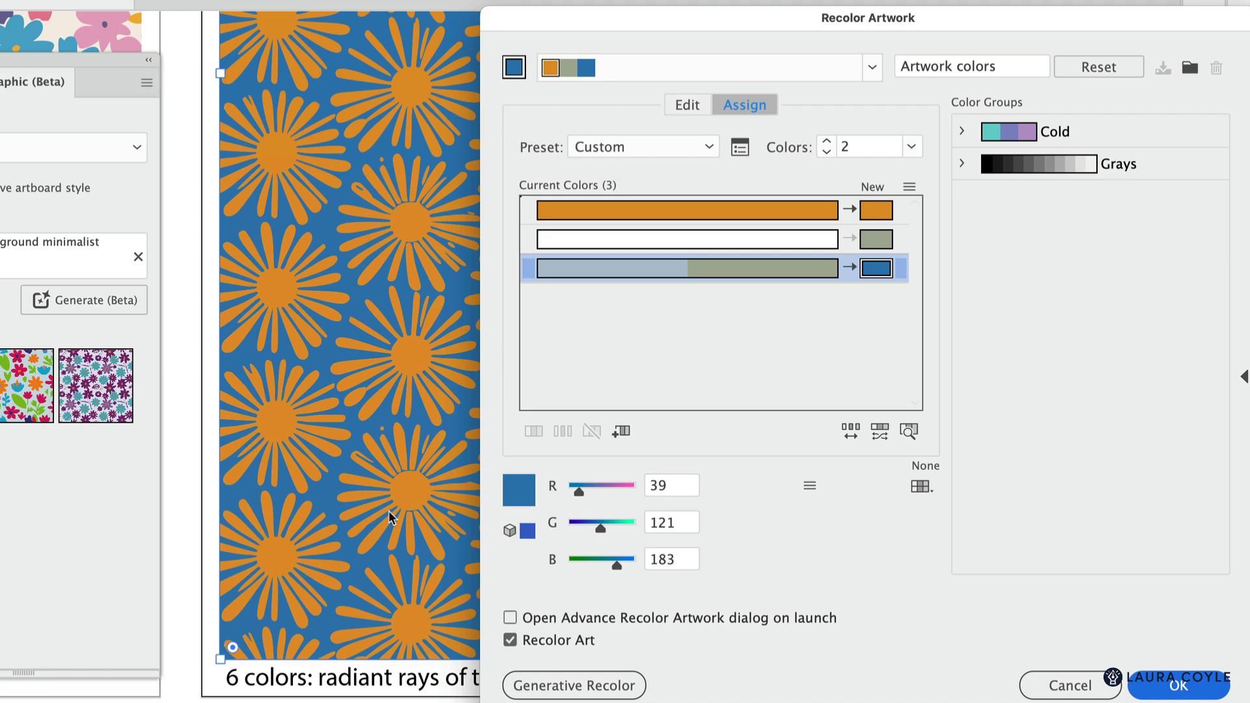
left_click(1195, 692)
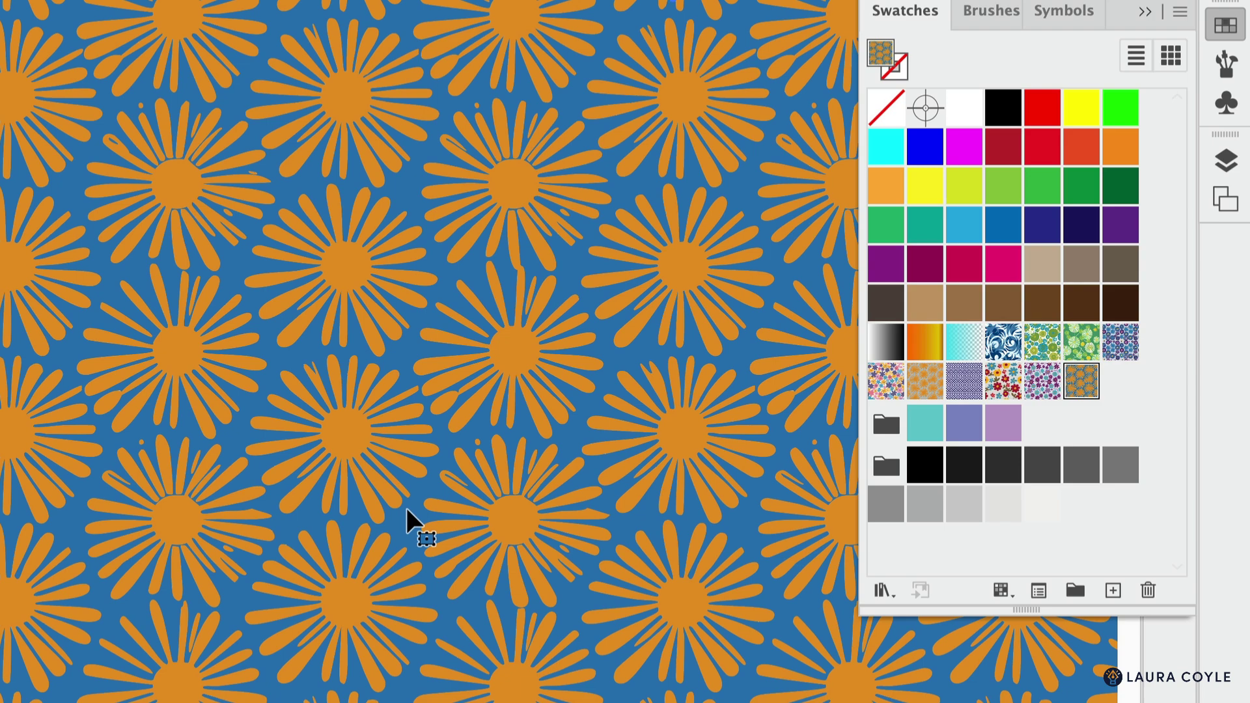
- Open the recolored blue and orange sunburst swatch for pattern editing
double_click(1082, 391)
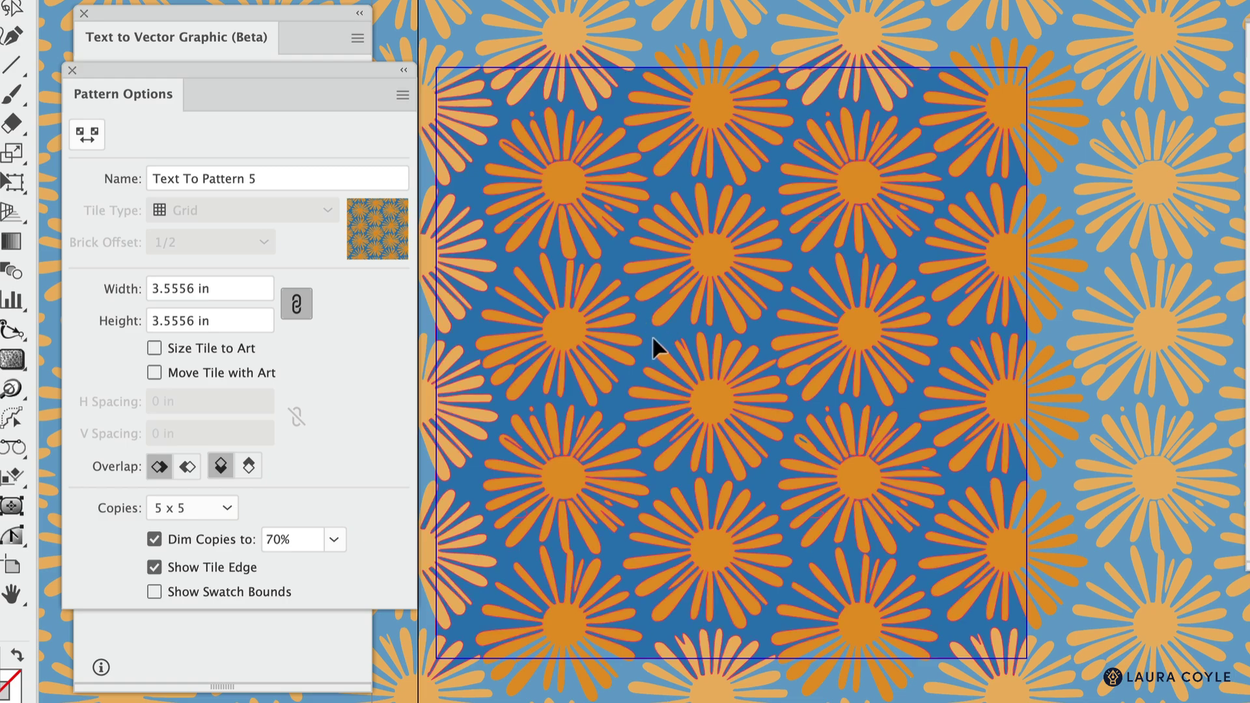
- Try moving the sunburst artwork within the pattern tile, and undo the changes
key("ctrl+b")
mouse_move(659, 342)
left_mouse_down()
mouse_move(681, 341)
mouse_move(681, 315)
mouse_move(636, 307)
mouse_move(638, 329)
left_mouse_up()
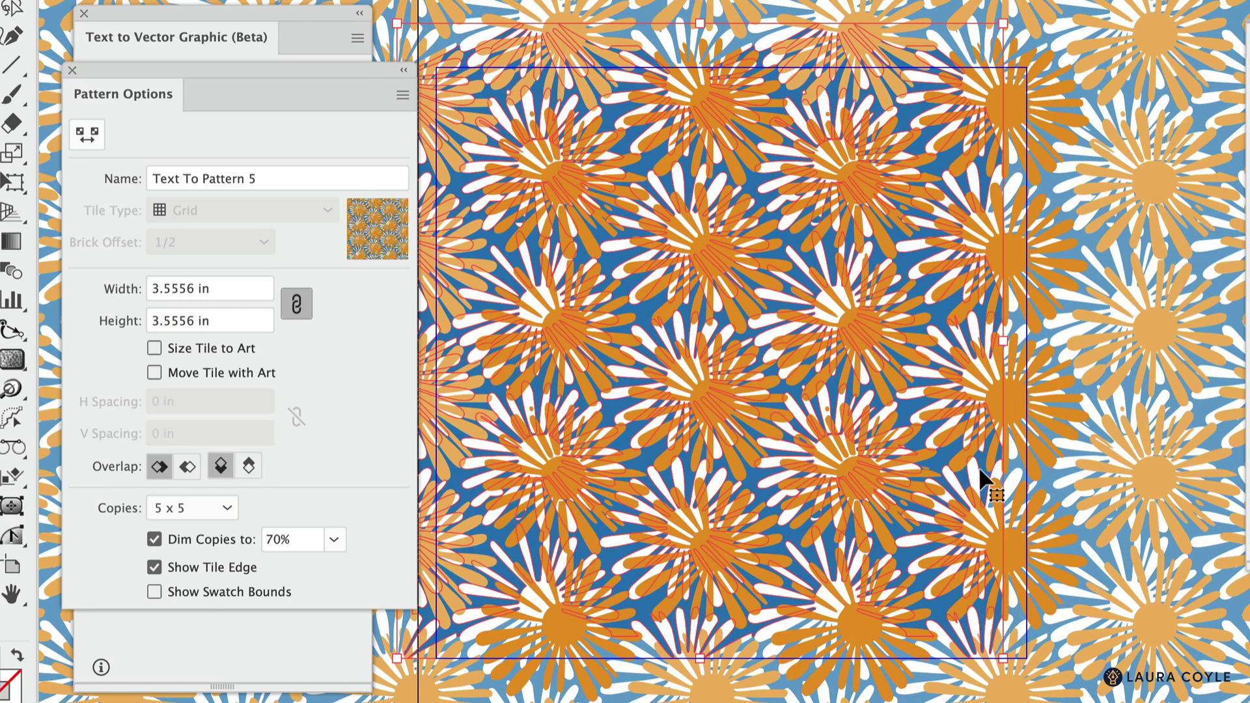
key("ctrl+z")
key("ctrl+z")
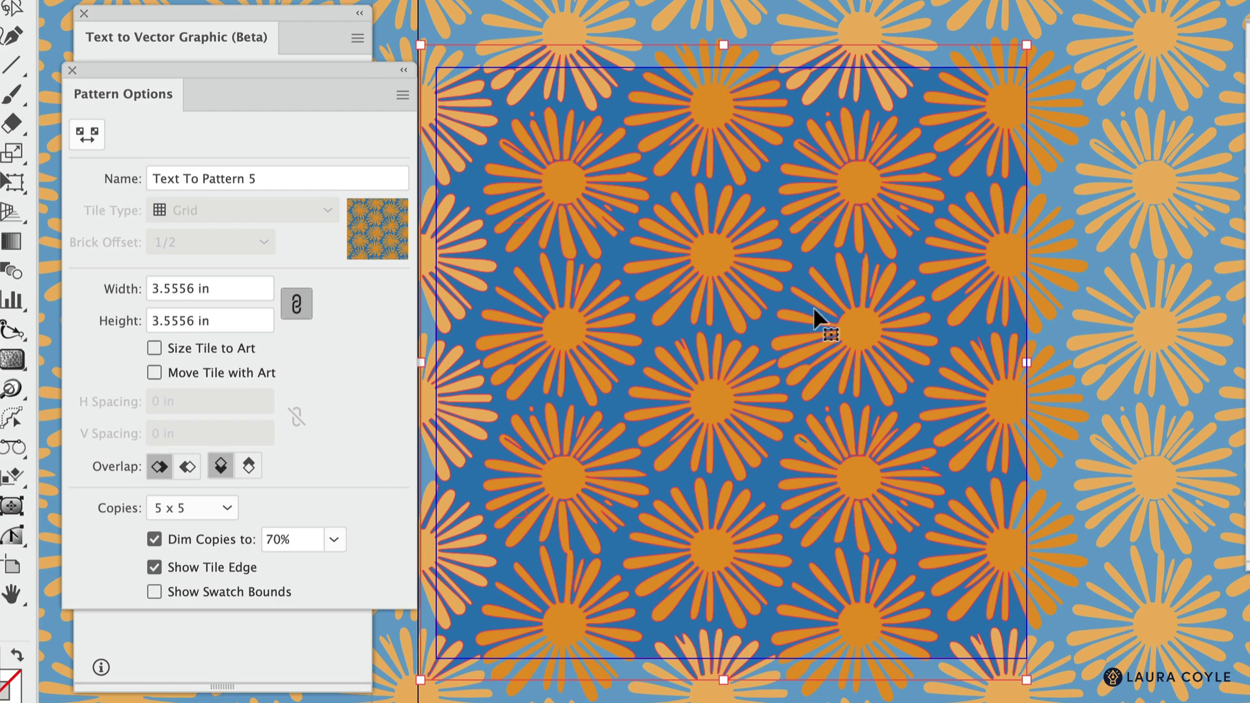
- Select all blue background shapes in the tile with the Magic Wand, delete them, and save the edited pattern
key("y")
left_click(788, 344)
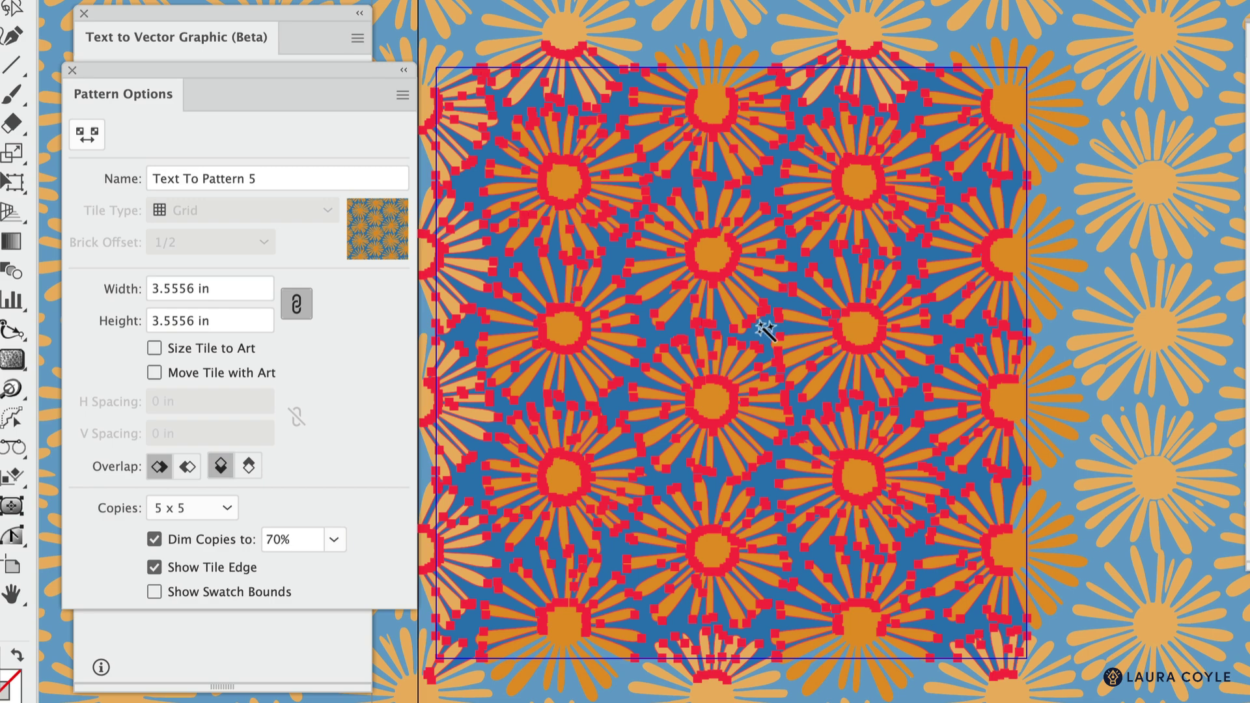
key("Delete")
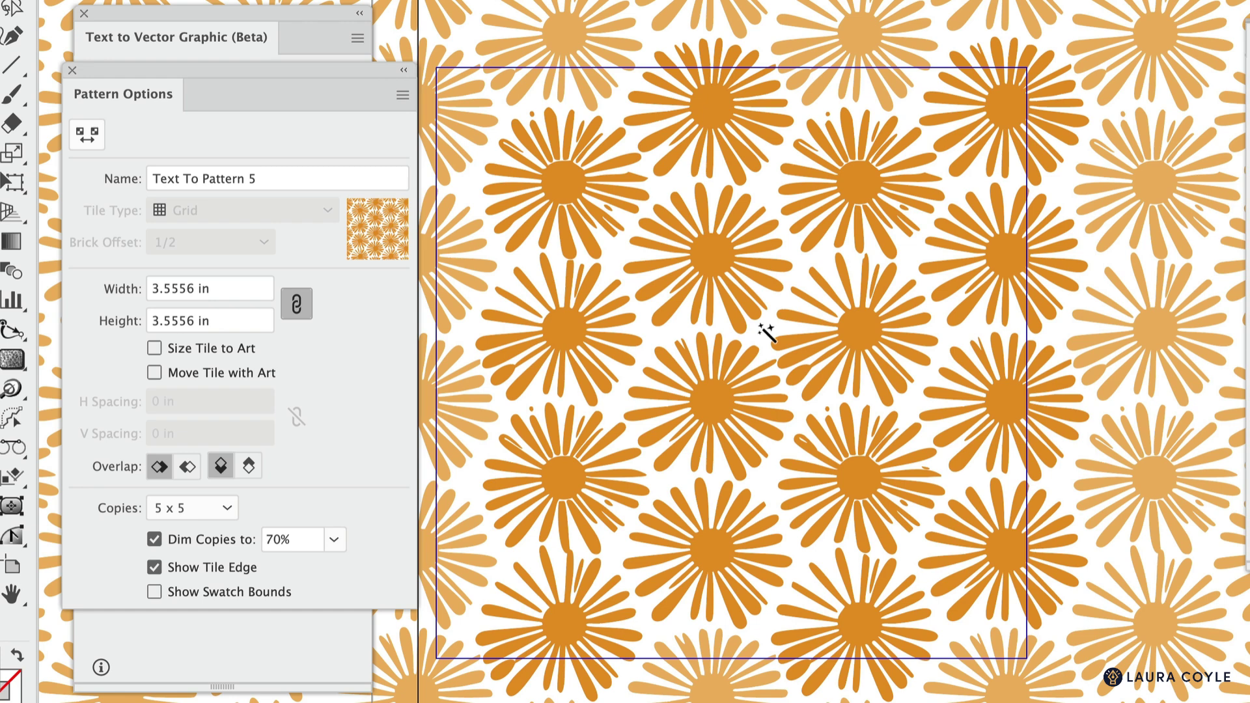
key("v")
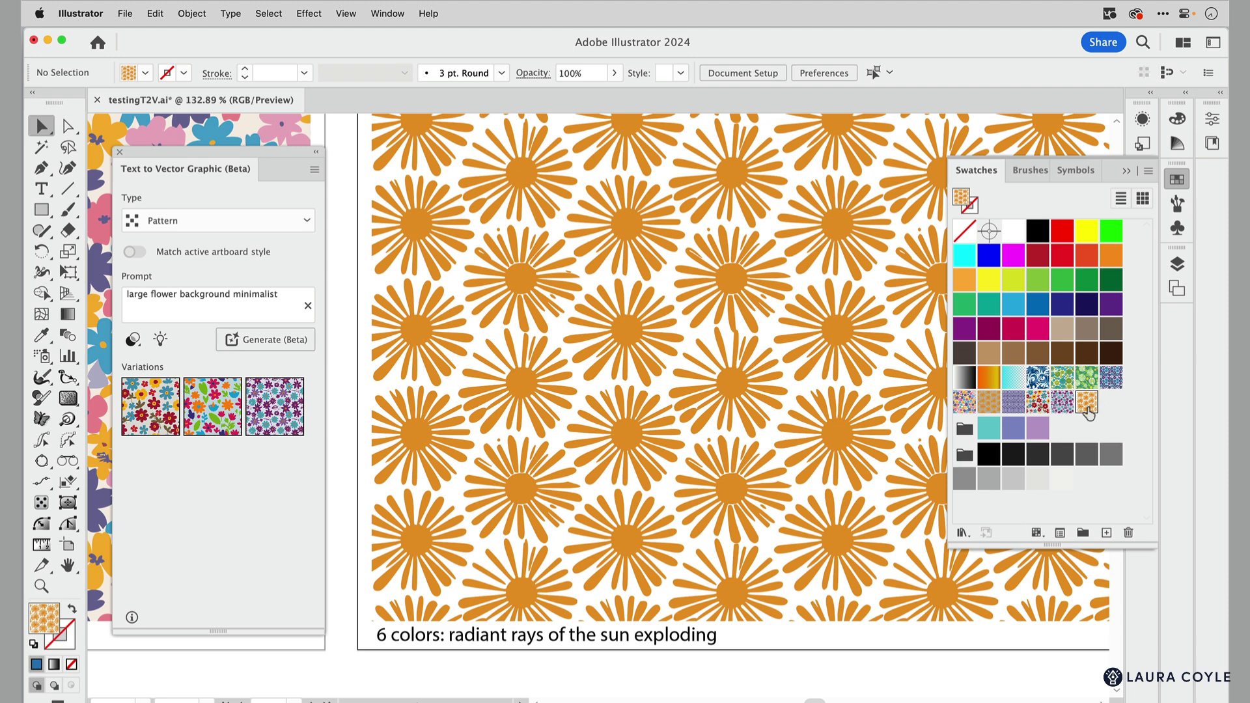
- Place the tile artwork of the edited sunburst swatch and of the blue geometric floral swatch on empty canvas near their artboards
left_click_drag(804, 645, 721, 125)
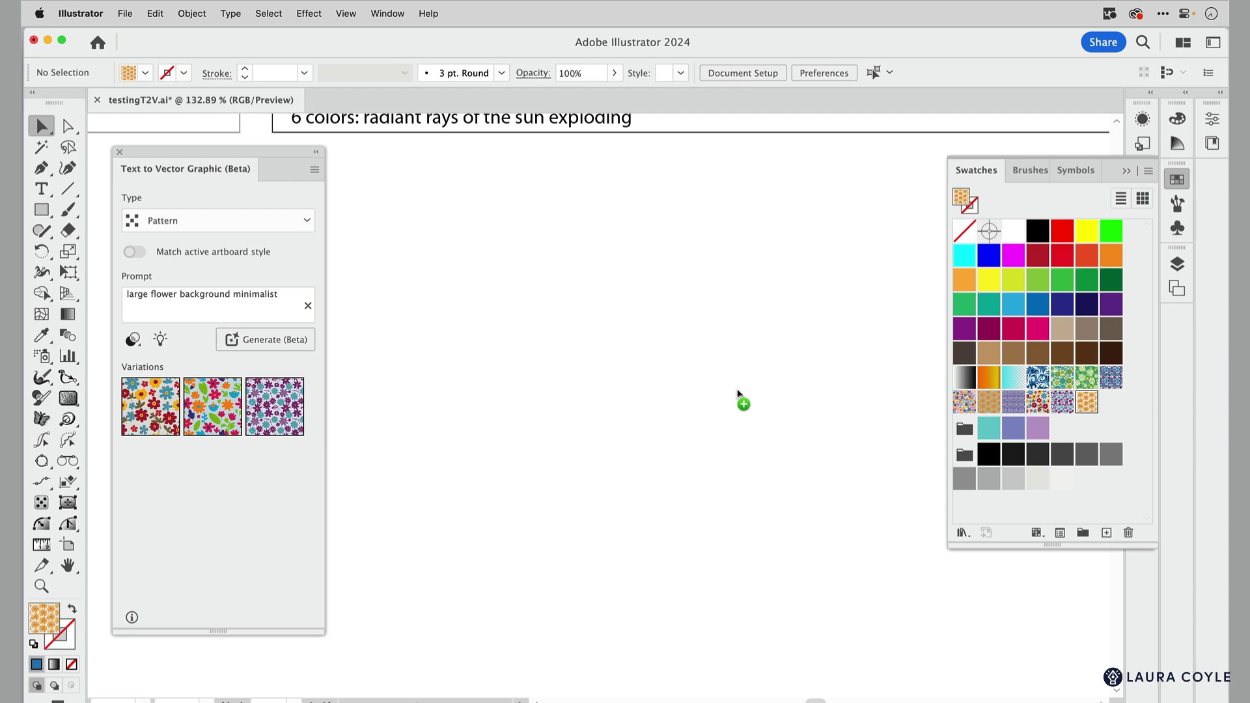
left_click(588, 389)
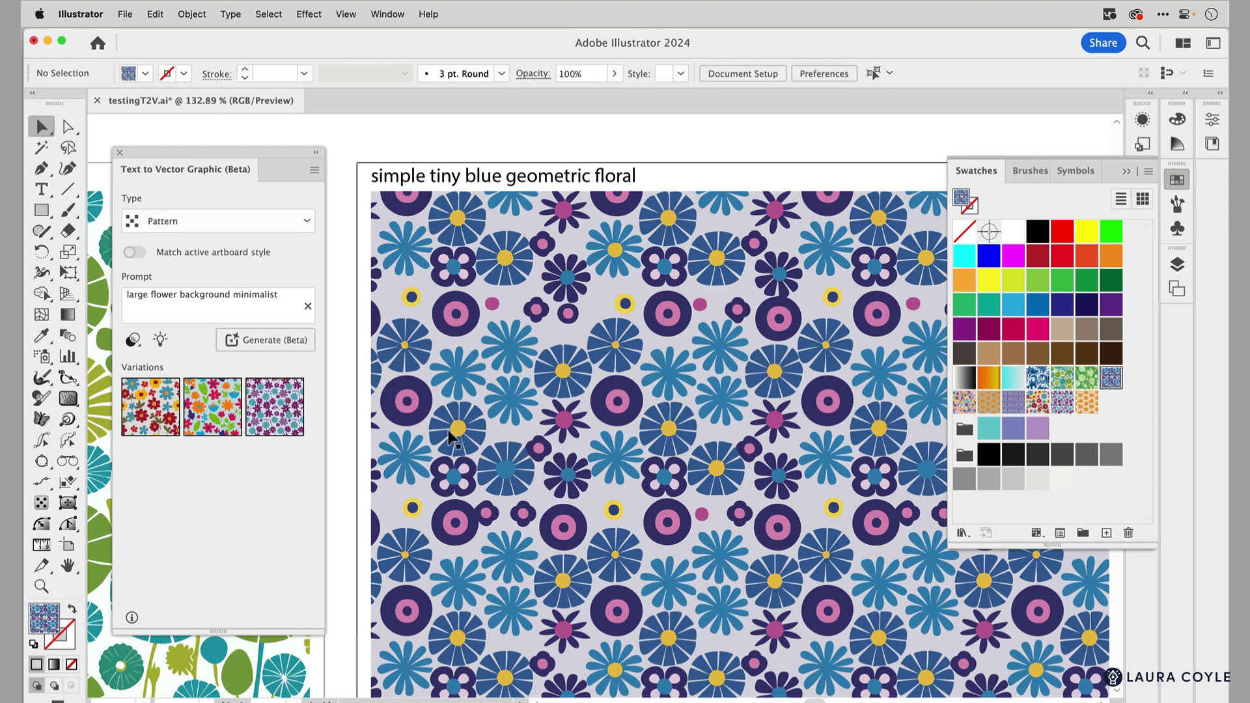
left_click_drag(727, 185, 710, 644)
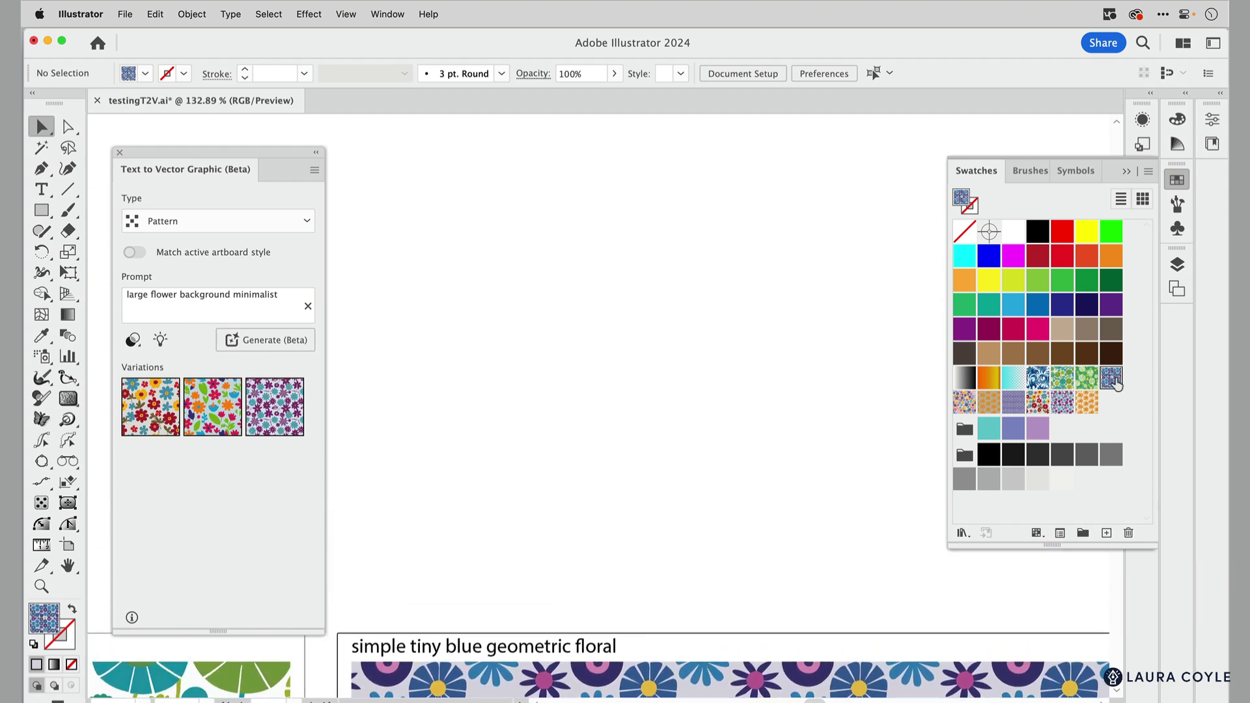
left_click_drag(1114, 381, 661, 291)
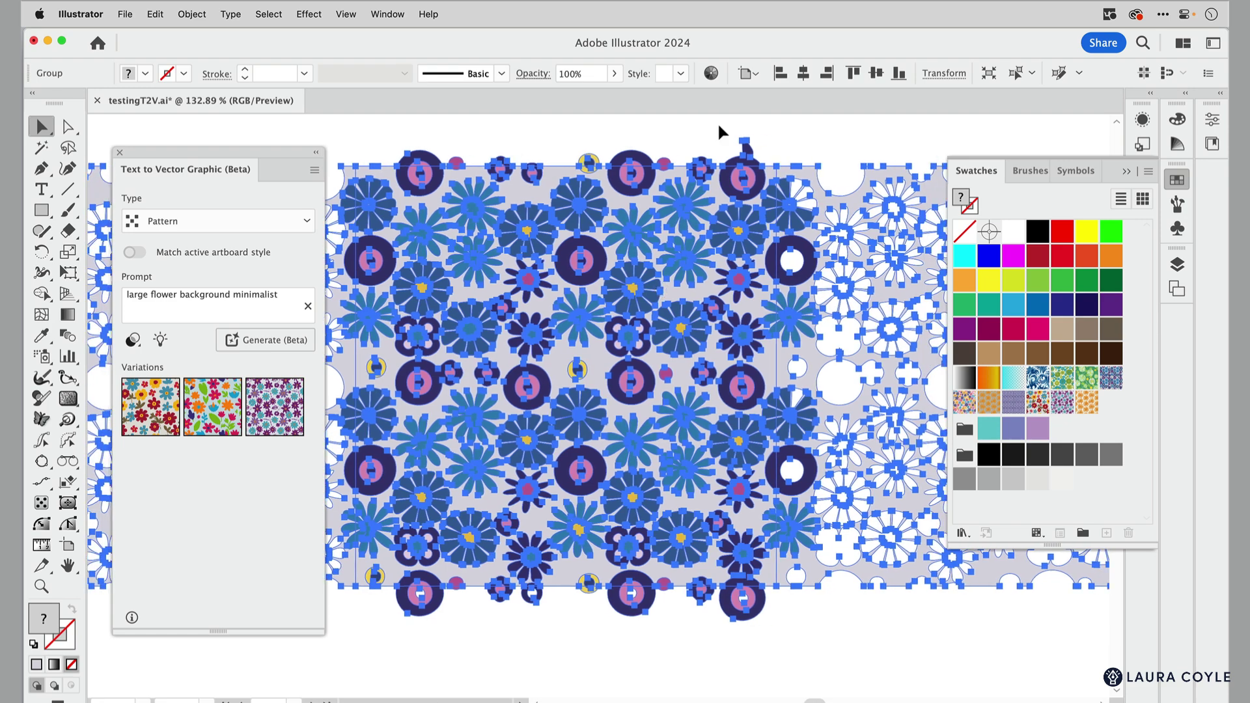
- Open the advanced recolor options for the placed blue geometric floral artwork and look through its list of current colors
left_click(712, 73)
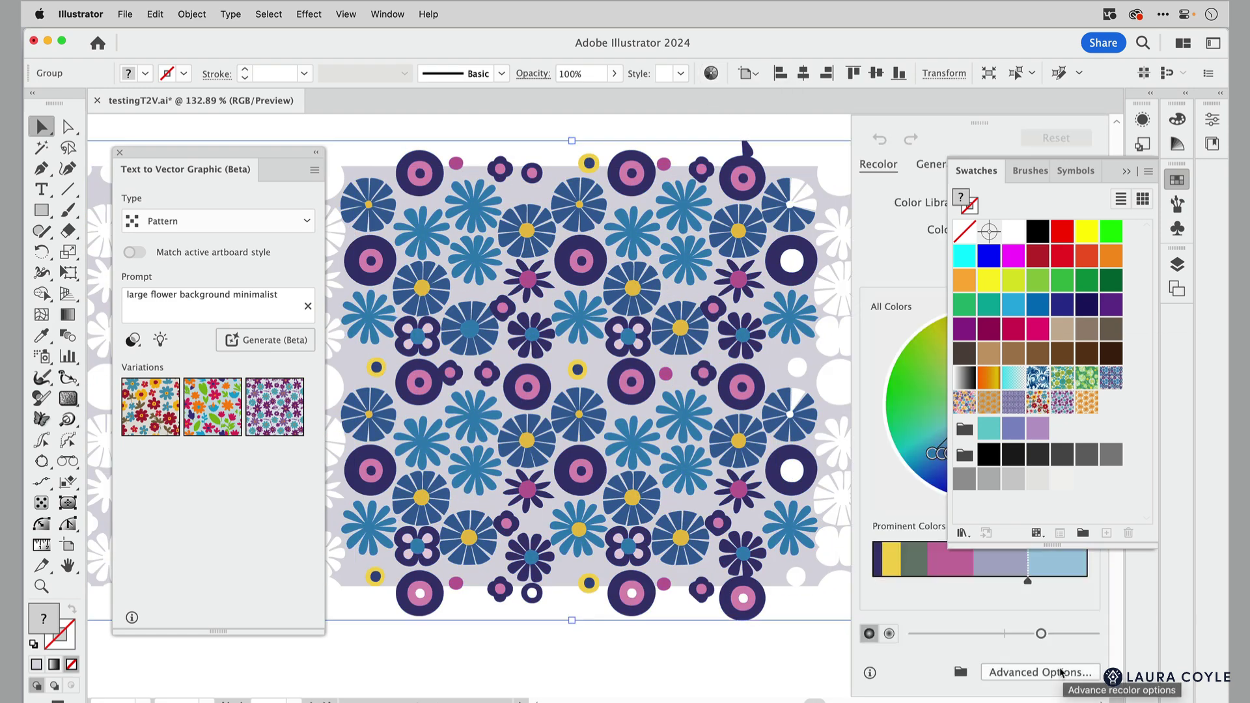
left_click(1063, 674)
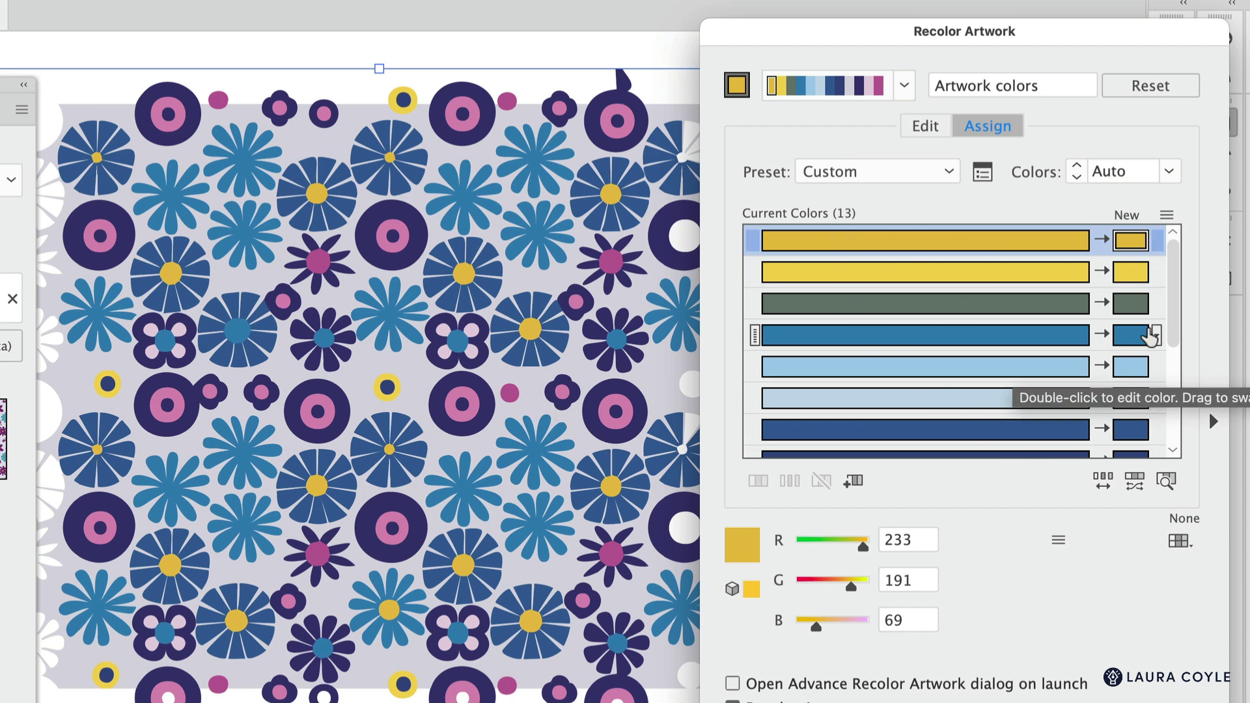
left_click_drag(1171, 321, 1176, 371)
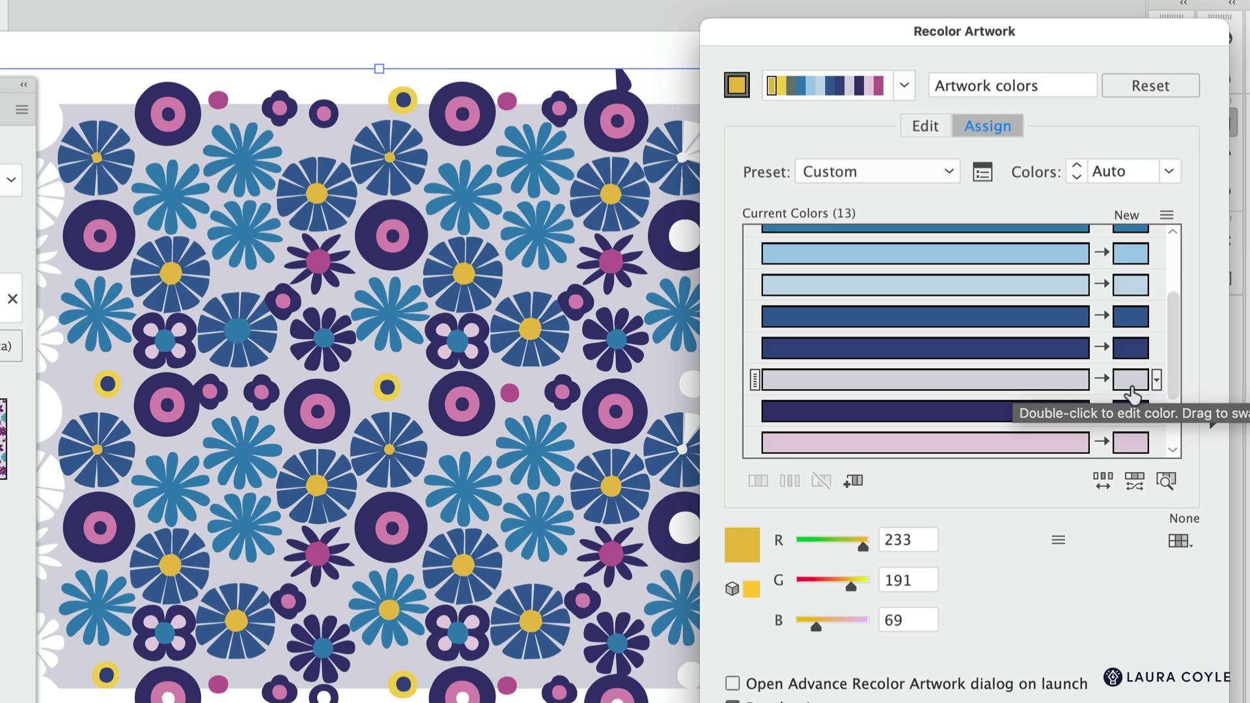
left_click(1131, 411)
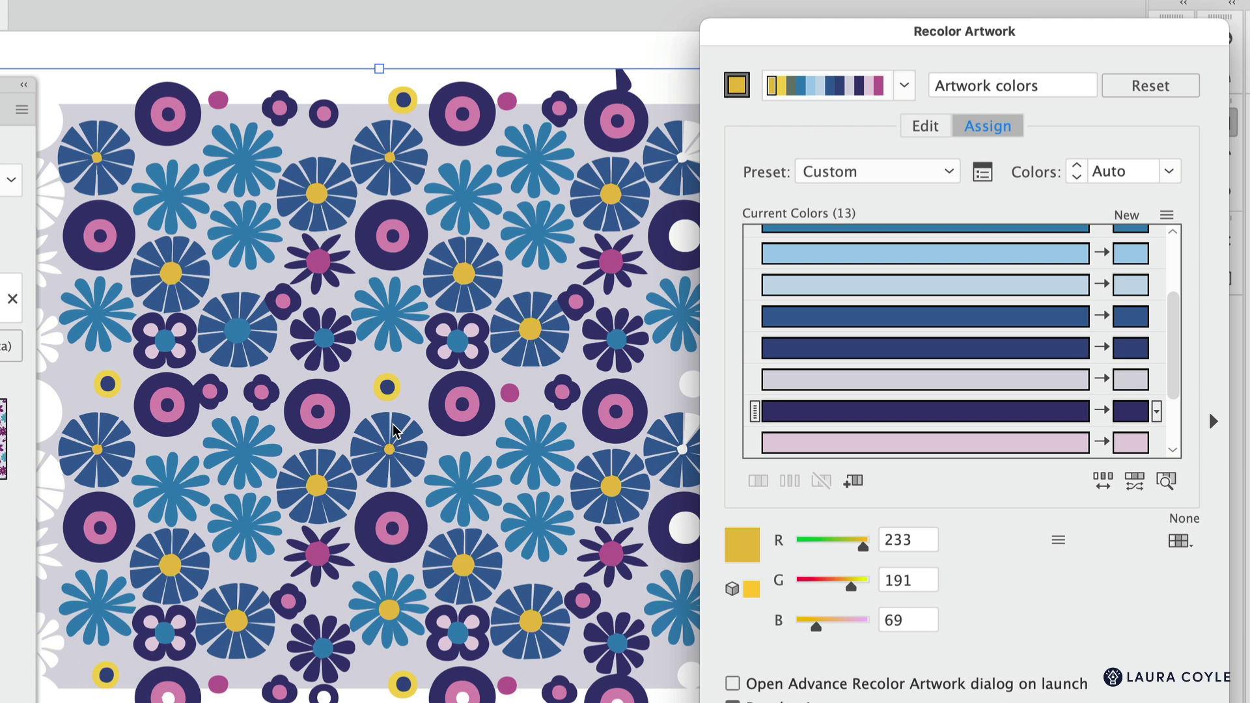
scroll(1173, 306, "up", 5)
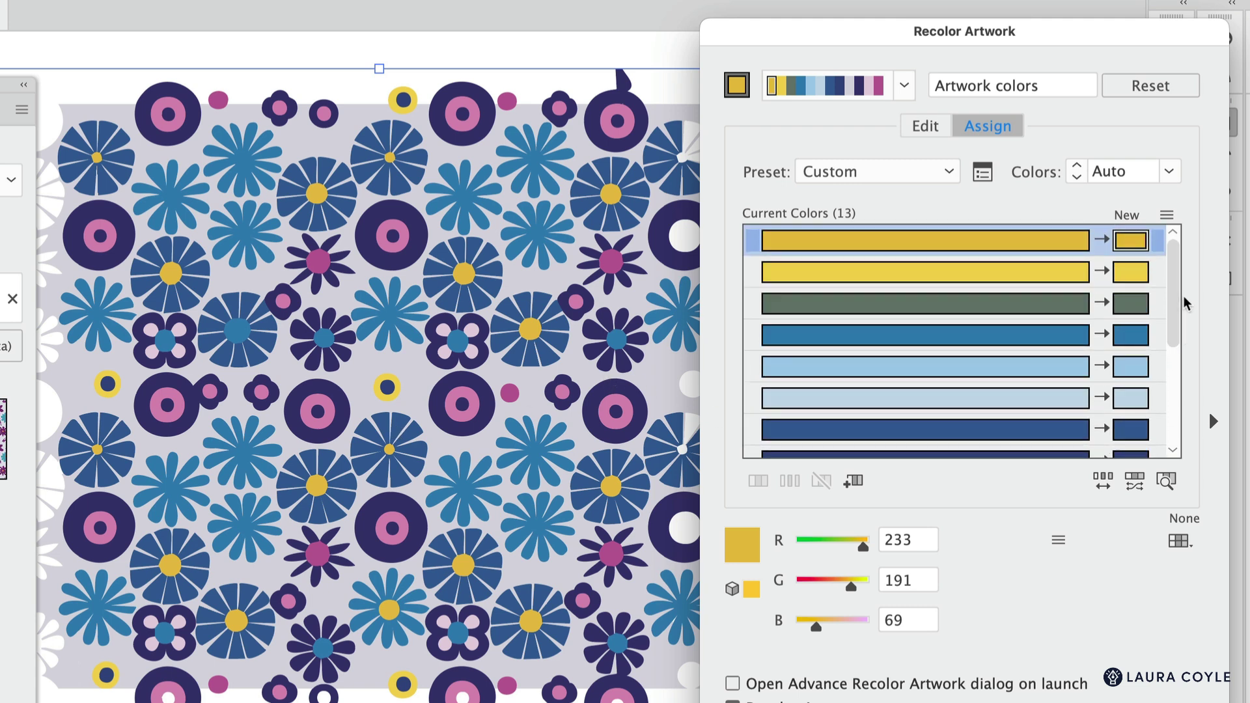
- Turn on color highlighting in the artwork and isolate the gold, yellow, gray-green and medium blue colors one by one
left_click(1166, 486)
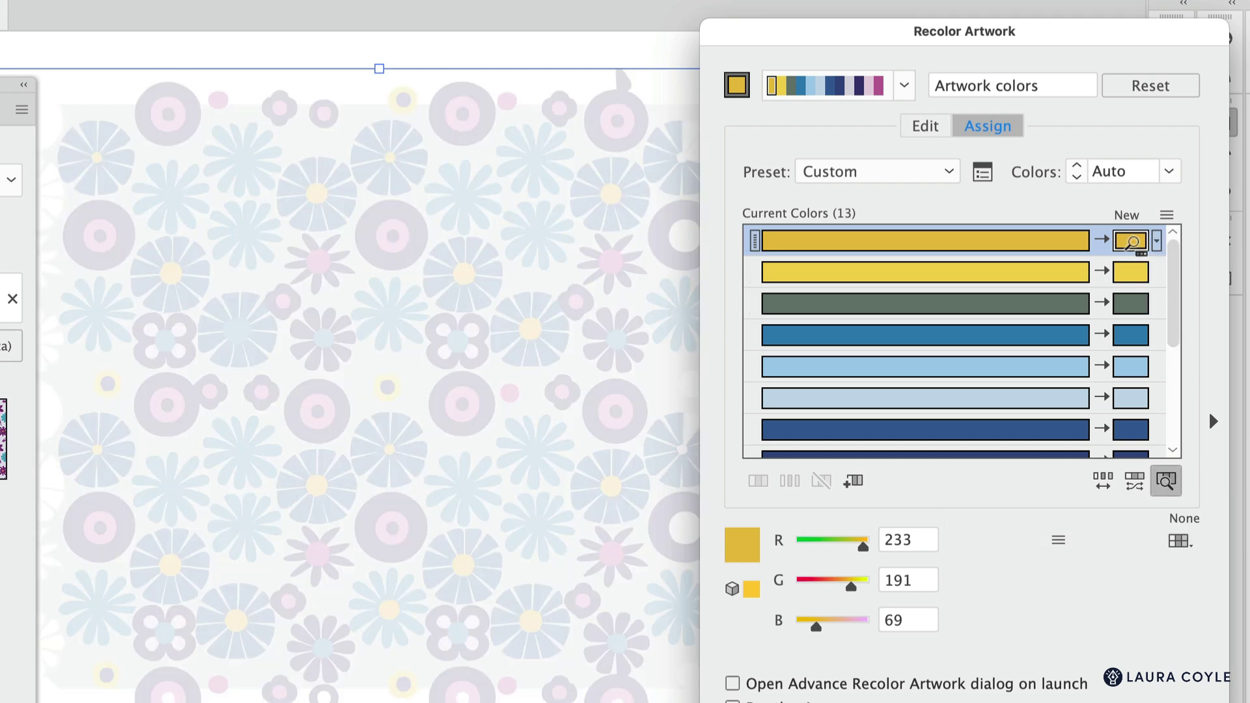
left_click(1133, 242)
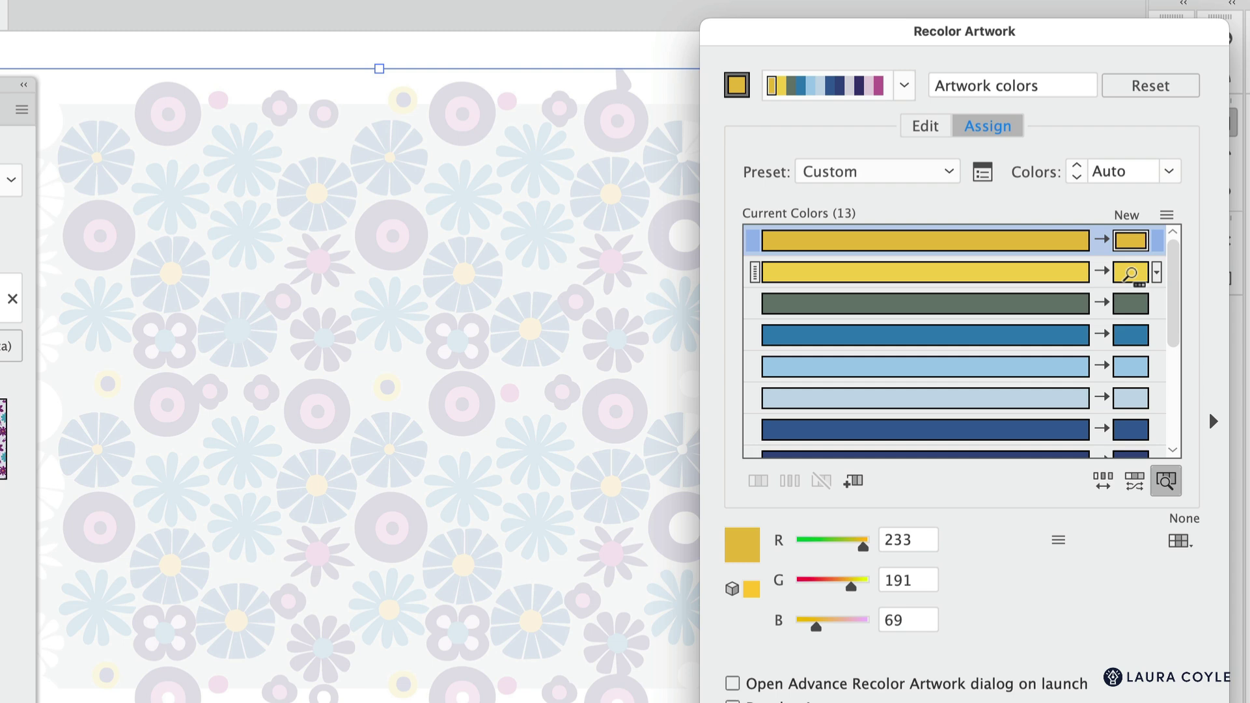
left_click(1132, 274)
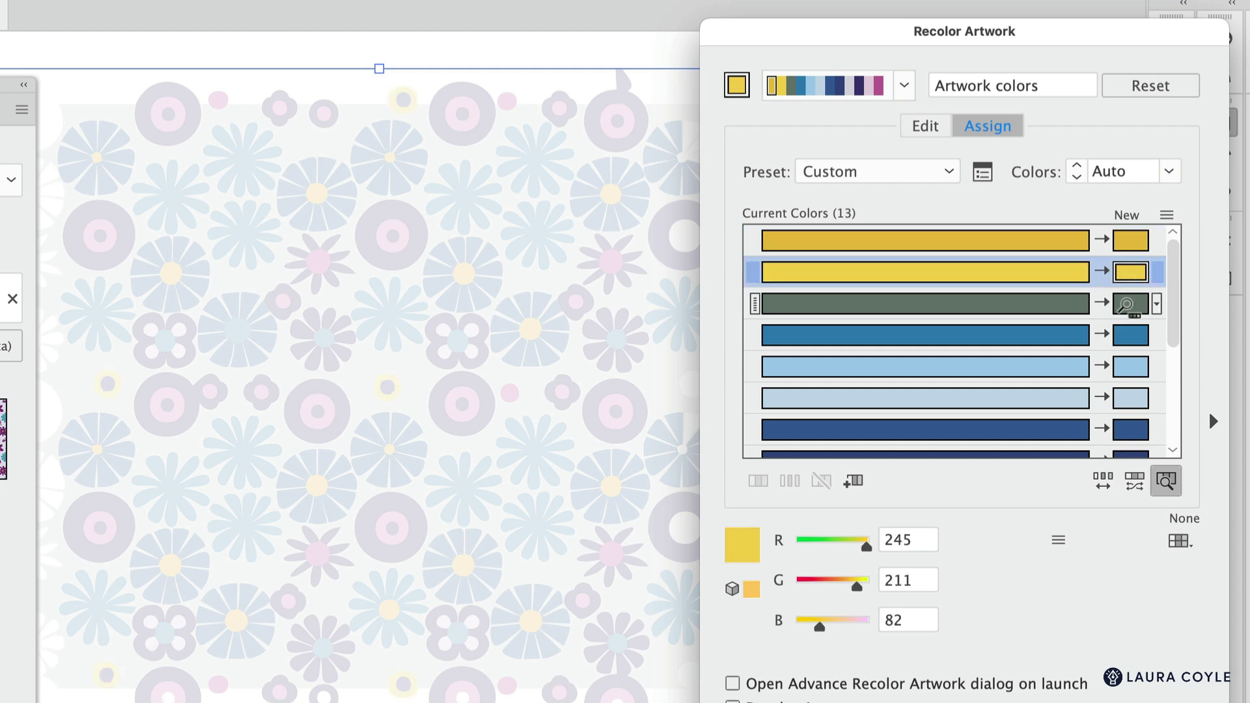
left_click(1126, 305)
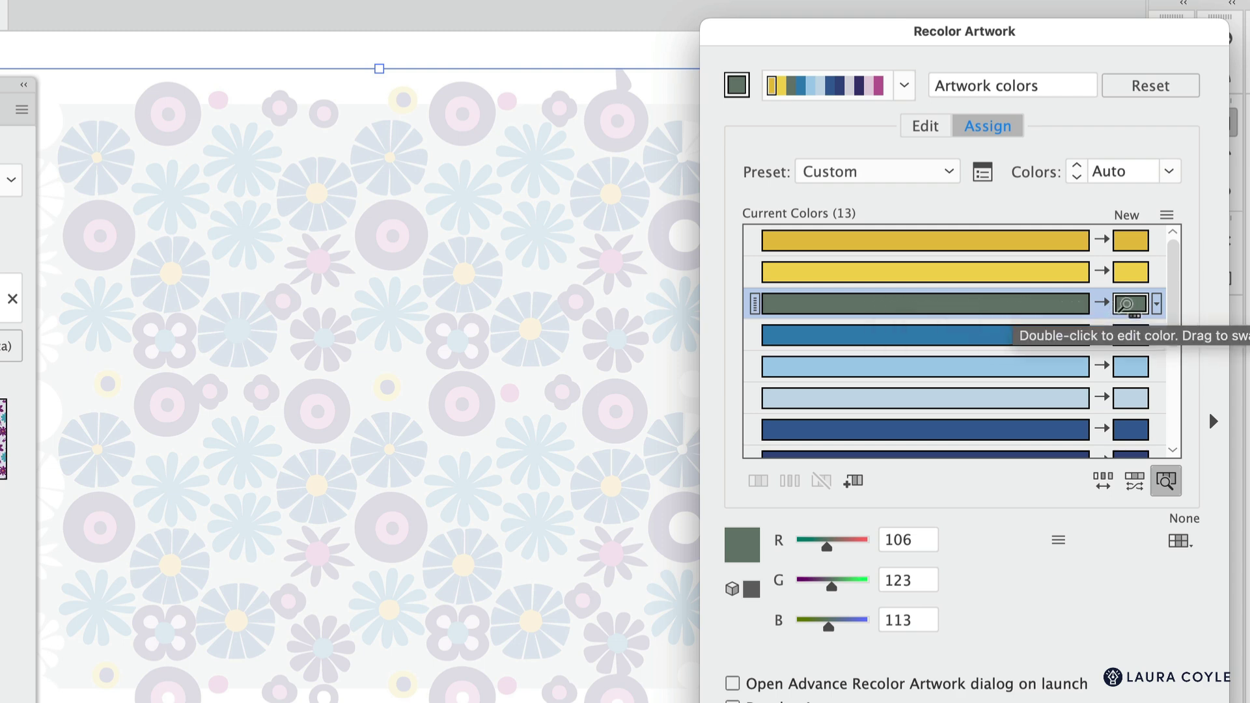
left_click(1130, 335)
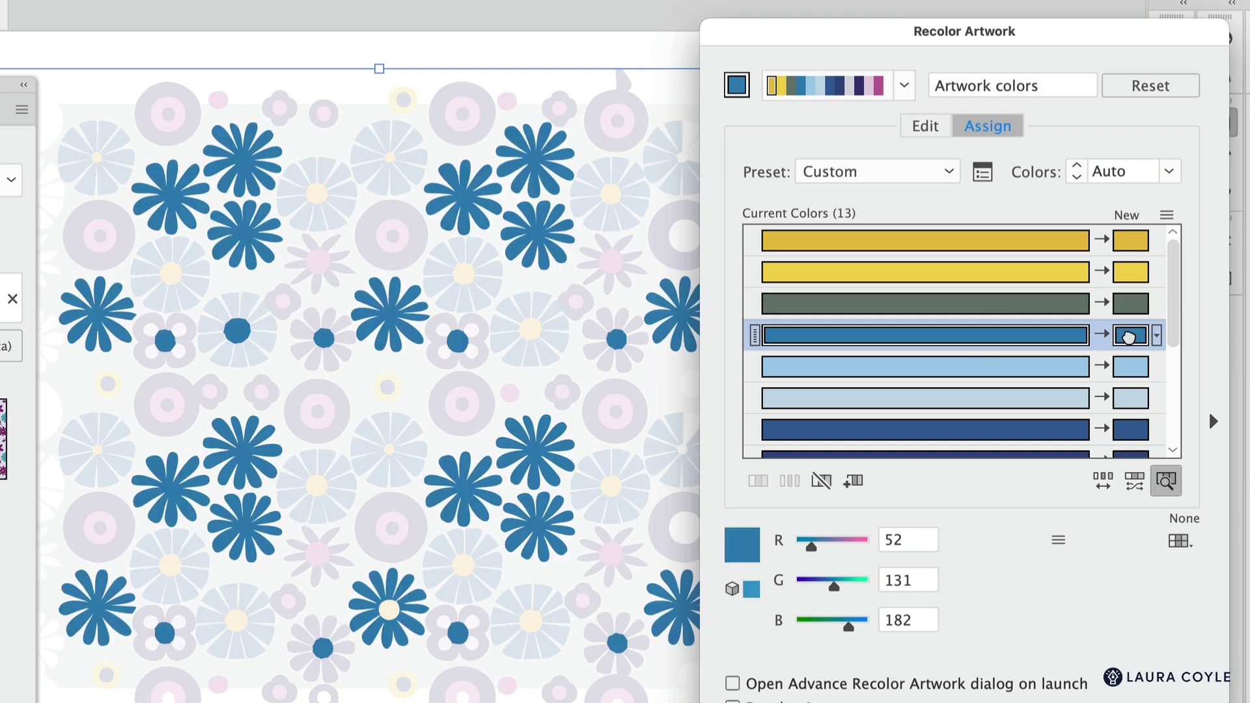
- Isolate the light blue, pale blue, dark blue and navy colors to find where each is used in the floral artwork
left_click(1132, 367)
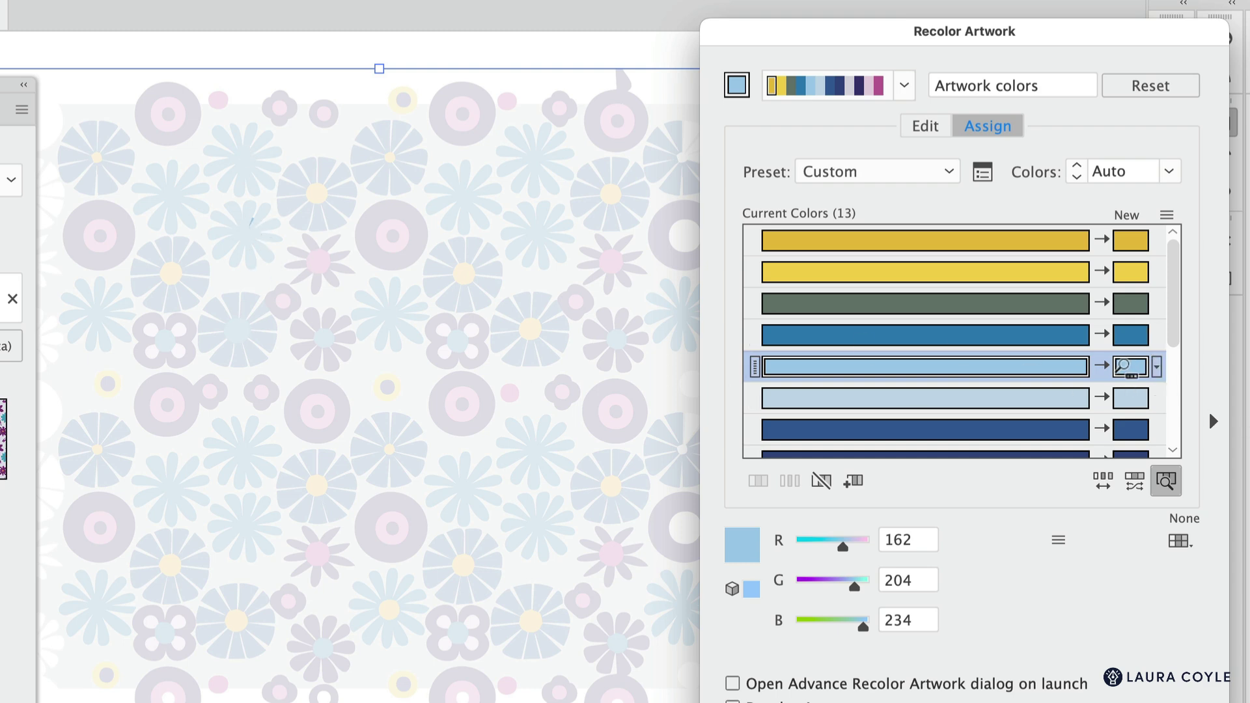
double_click(1128, 368)
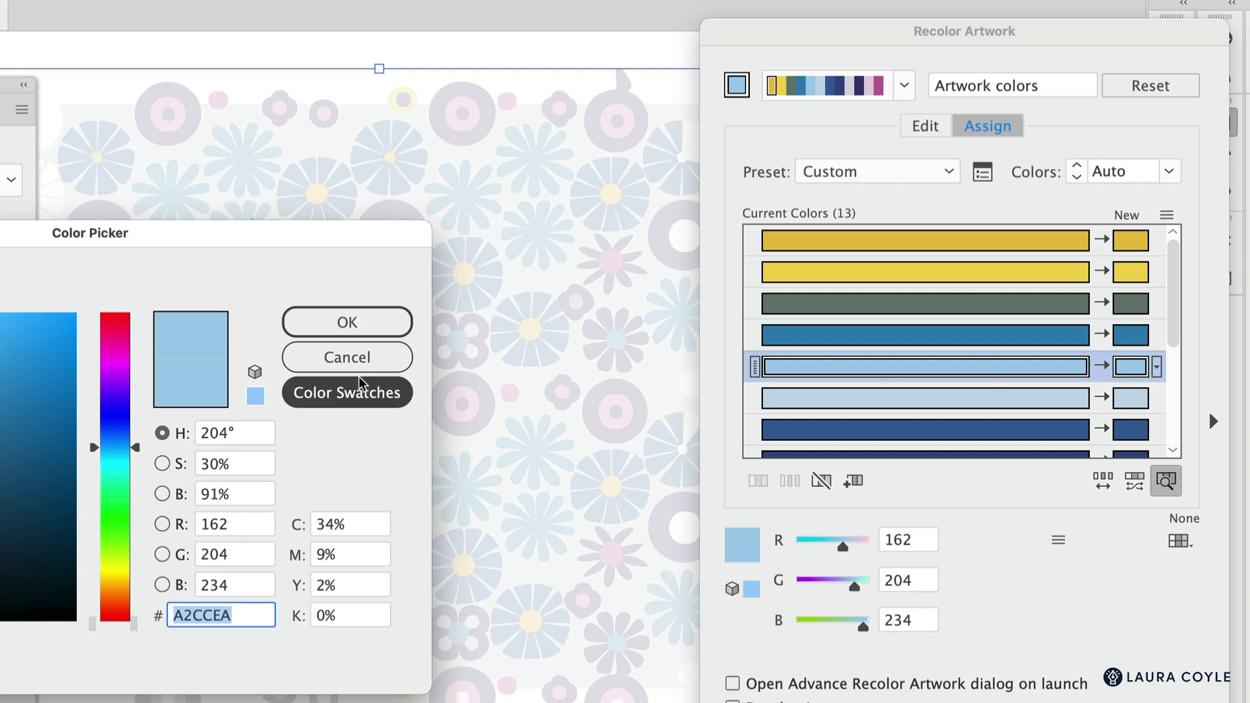
left_click(364, 360)
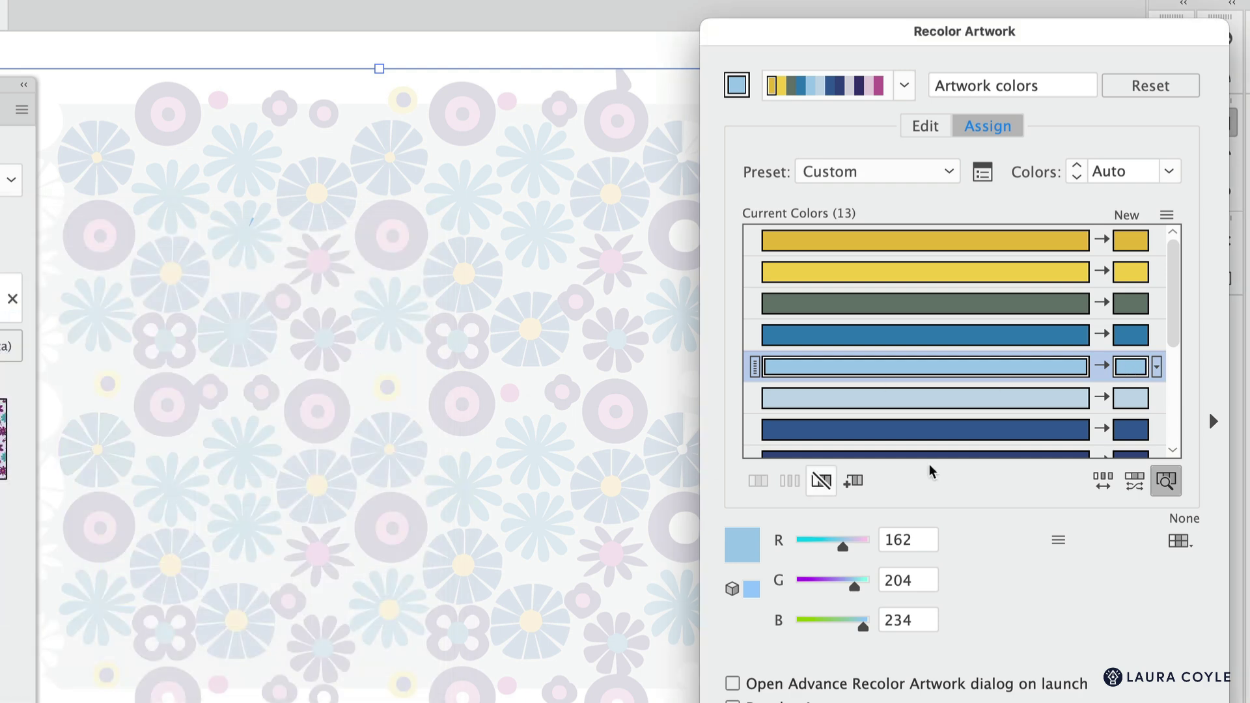
left_click(1134, 400)
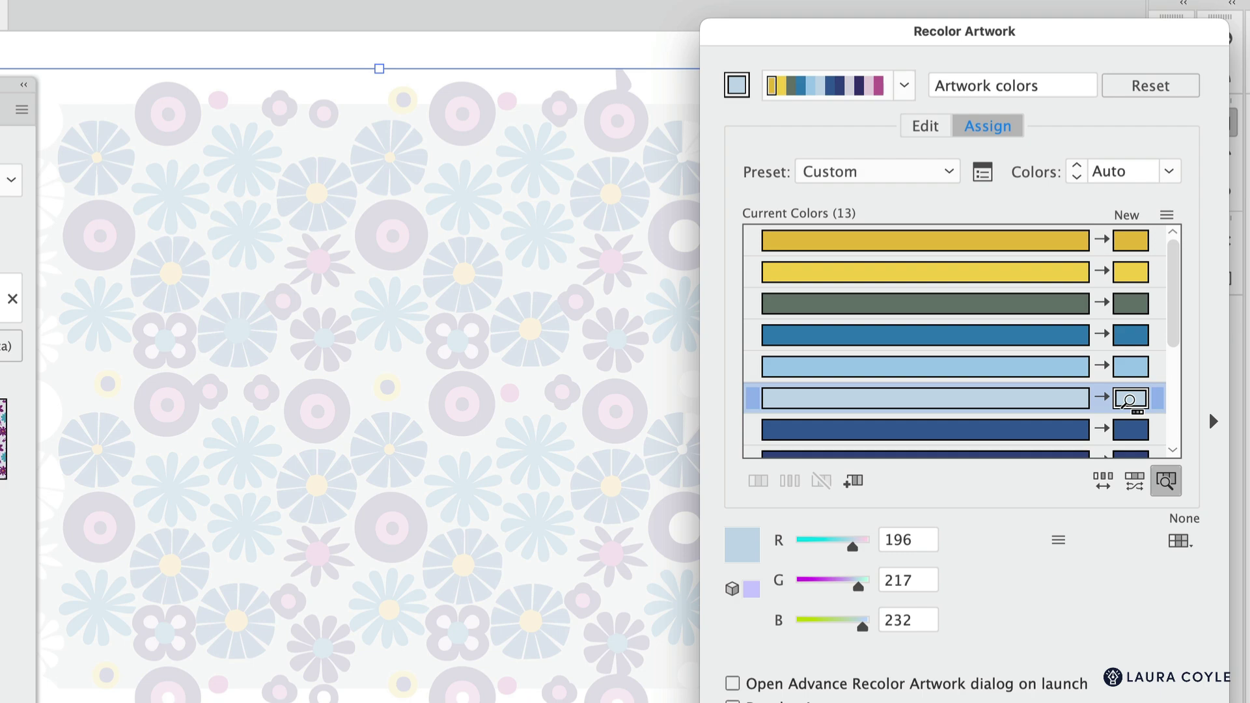
scroll(1131, 399, "down", 2)
left_click(1130, 369)
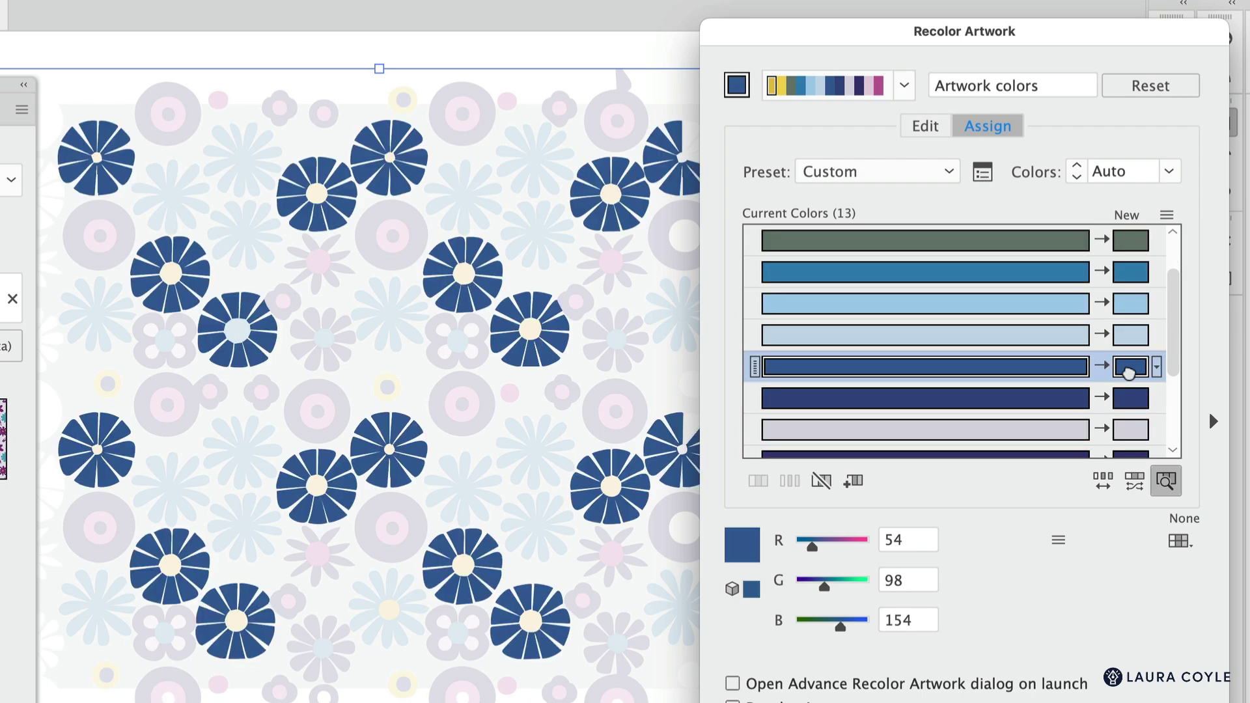
left_click(1130, 398)
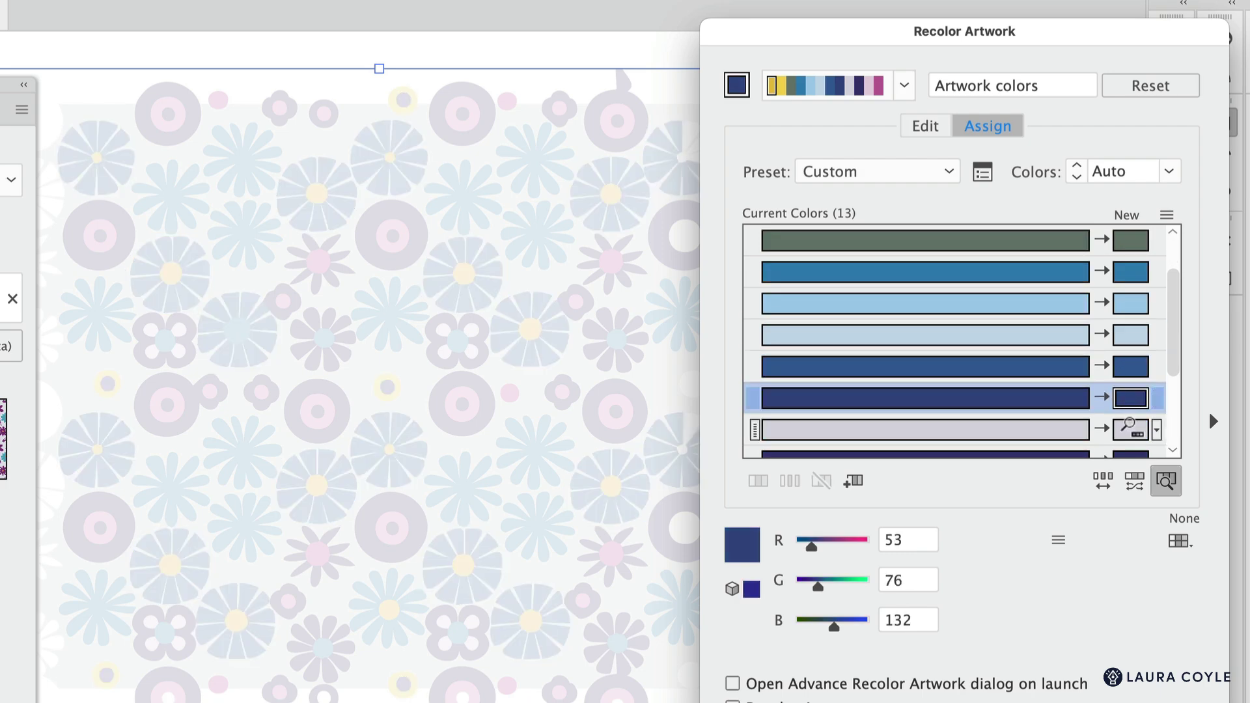
- Isolate the pale lavender, dark purple, pale pink, magenta and pink colors one by one in the floral artwork, and turn off highlighting
left_click(1131, 430)
scroll(1128, 416, "down", 2)
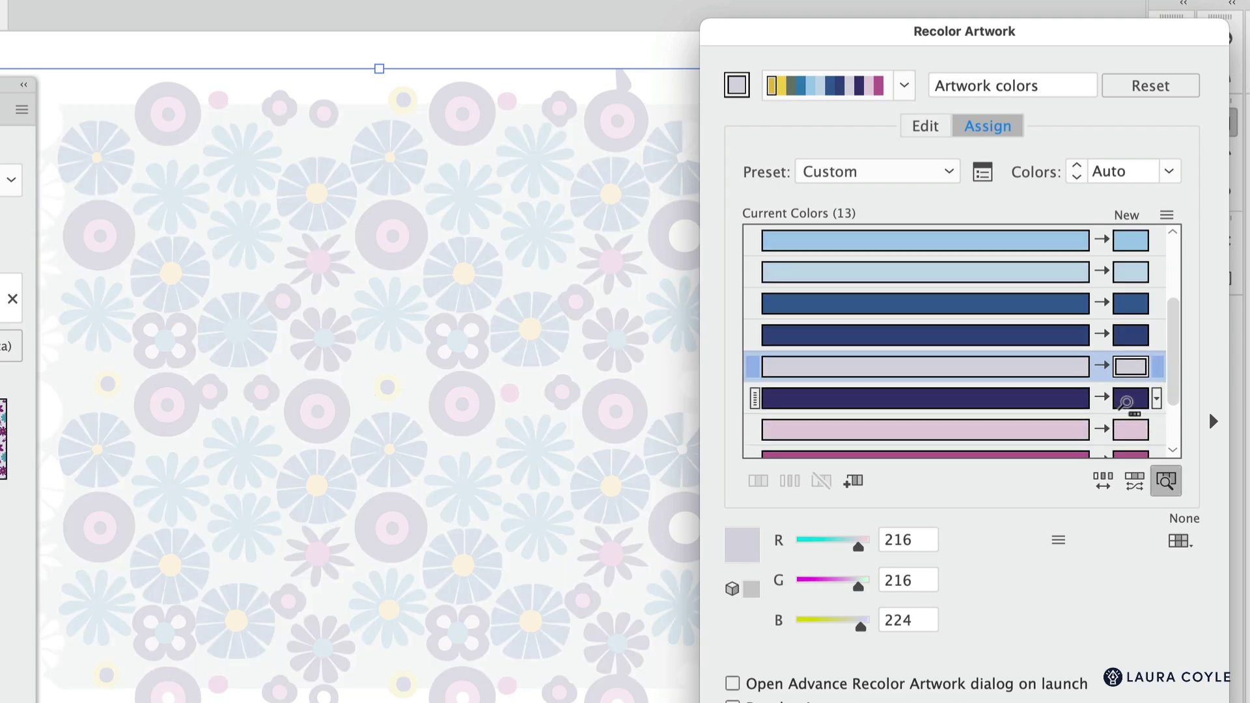
left_click(1126, 399)
left_click(1127, 427)
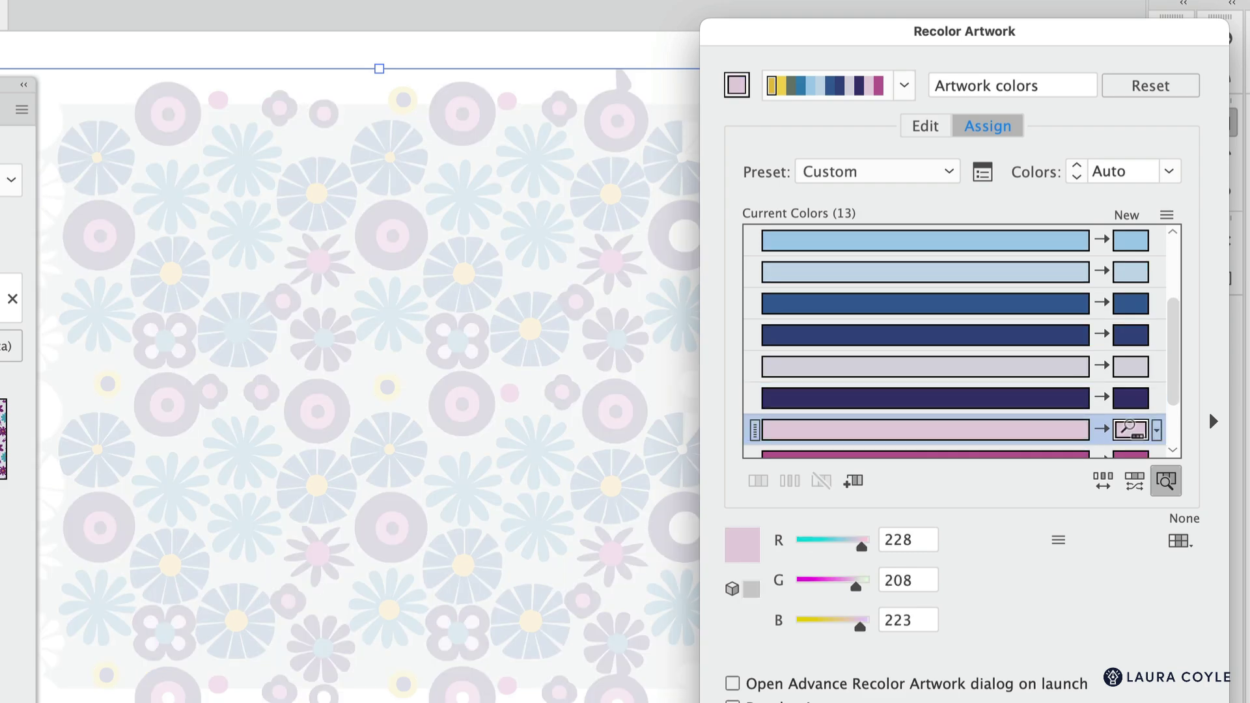
scroll(1130, 430, "down", 3)
left_click(1131, 378)
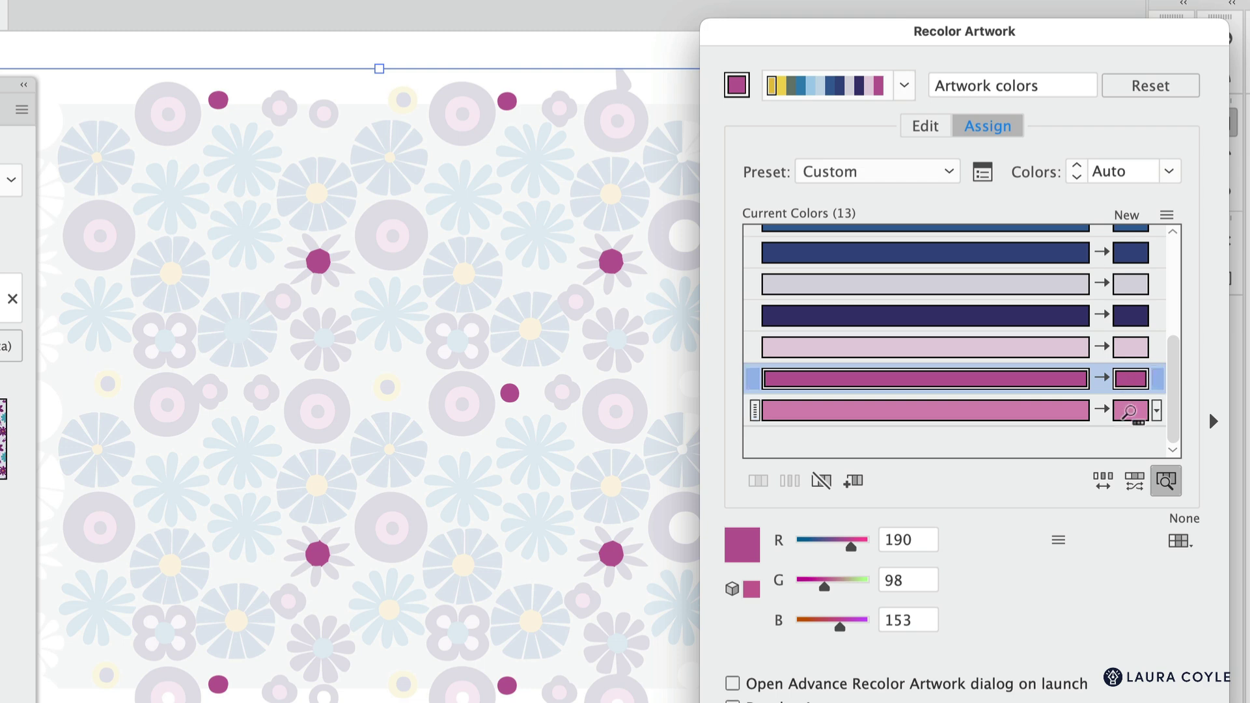
left_click(1129, 412)
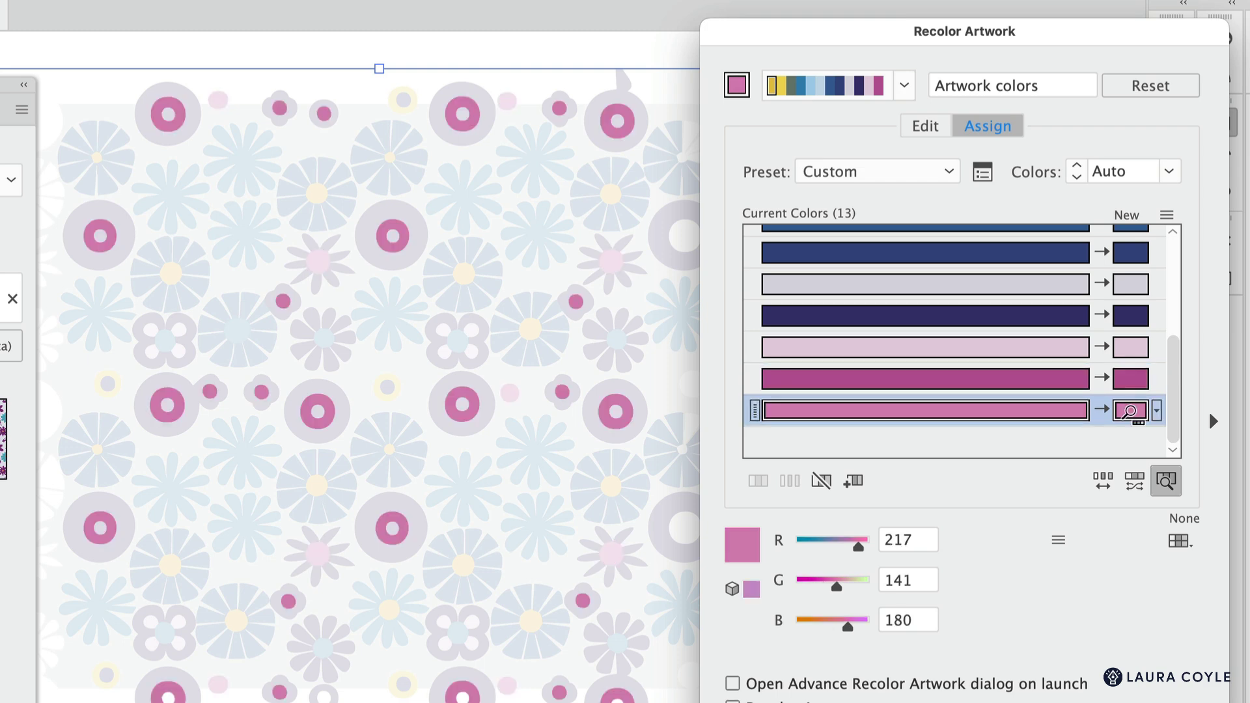
left_click(1164, 484)
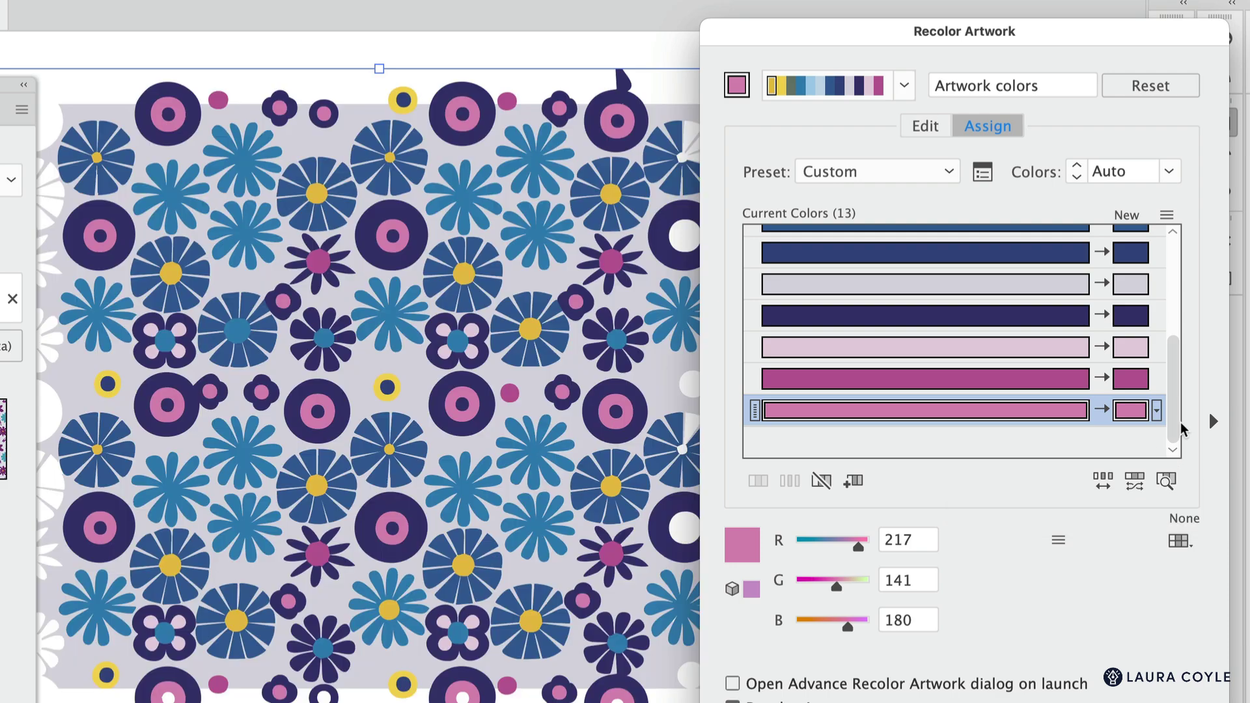
- Merge the gray-green, pale blue and light blue colors into the pale lavender background color and close the recolor options
left_click_drag(1176, 435, 1175, 380)
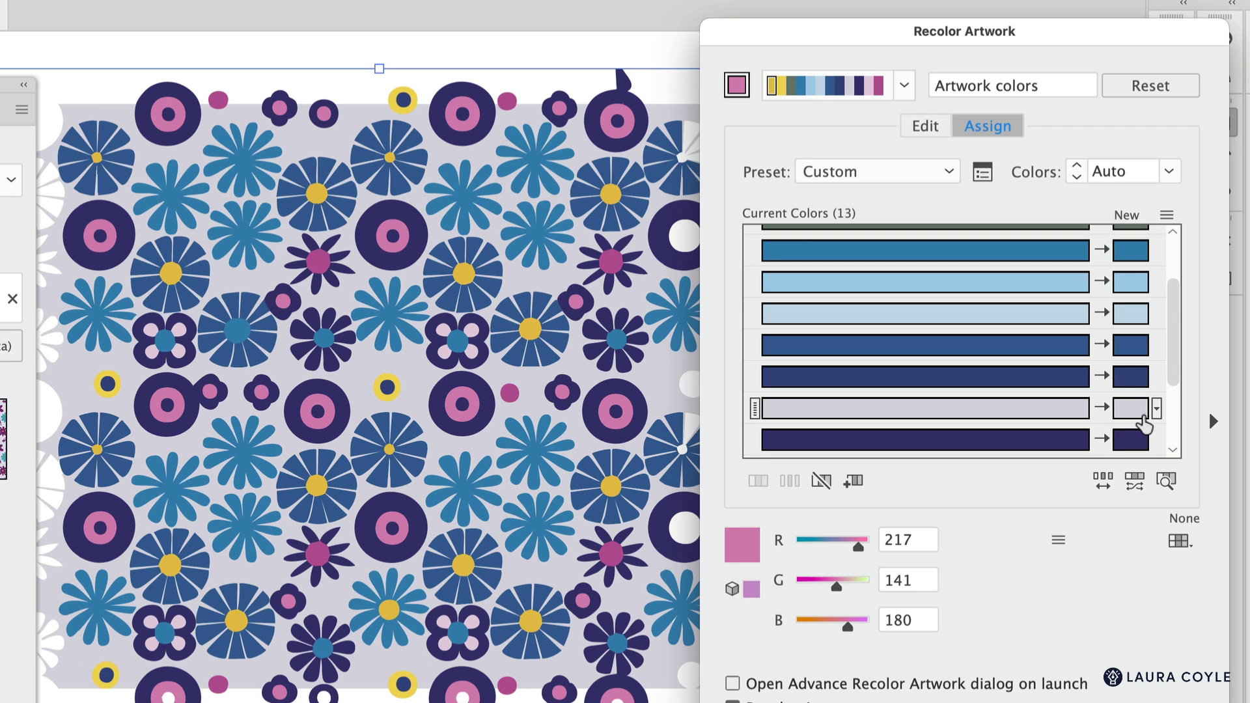
scroll(1161, 352, "up", 1)
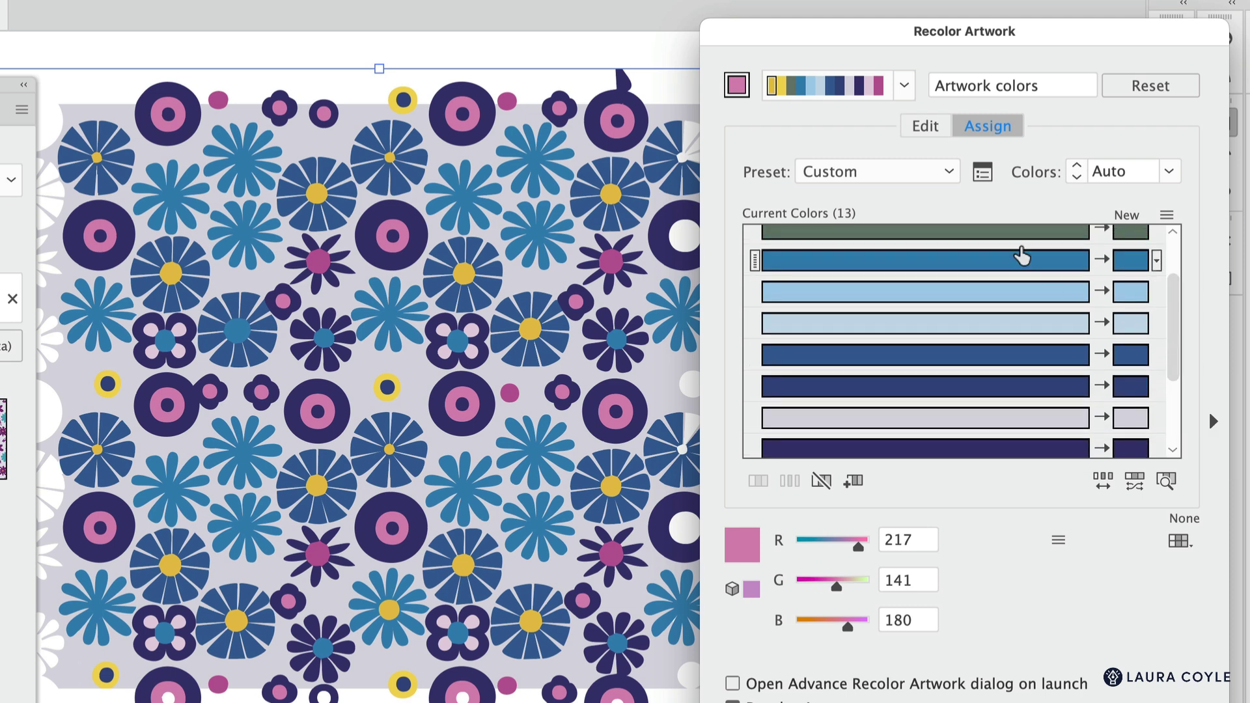
left_click_drag(1003, 239, 1016, 426)
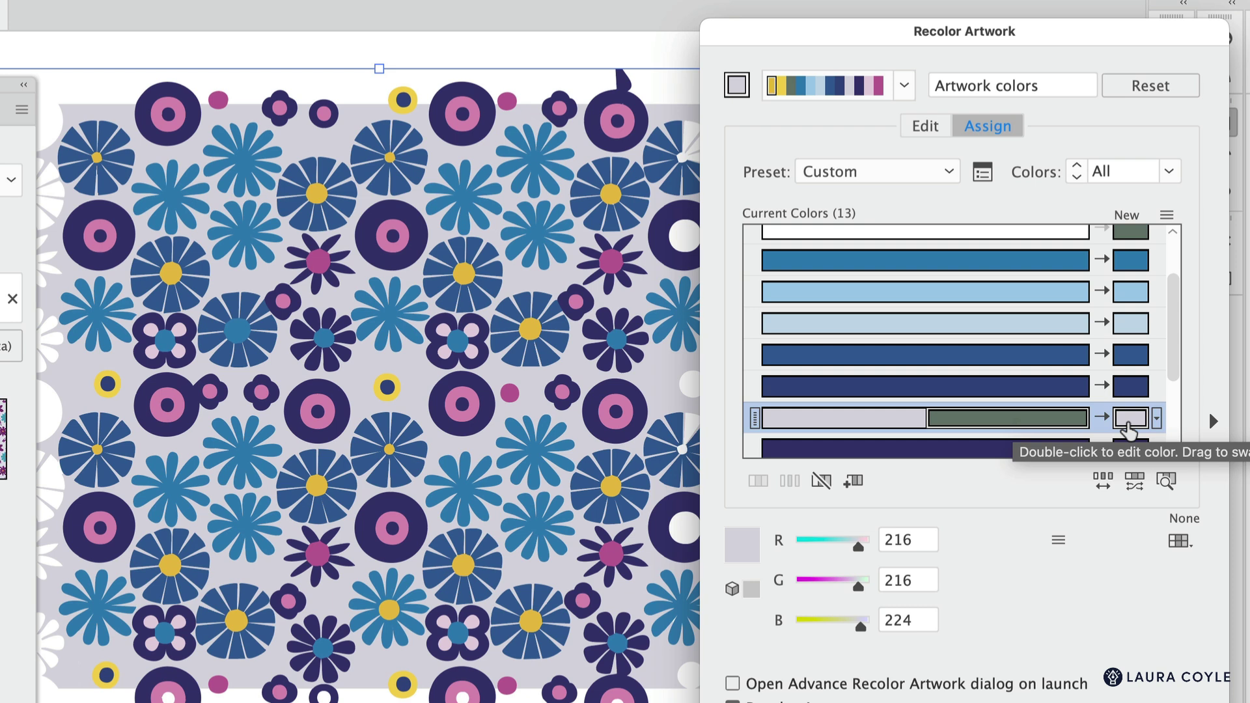
scroll(1176, 359, "up", 1)
scroll(1177, 358, "up", 1)
scroll(1173, 363, "down", 3)
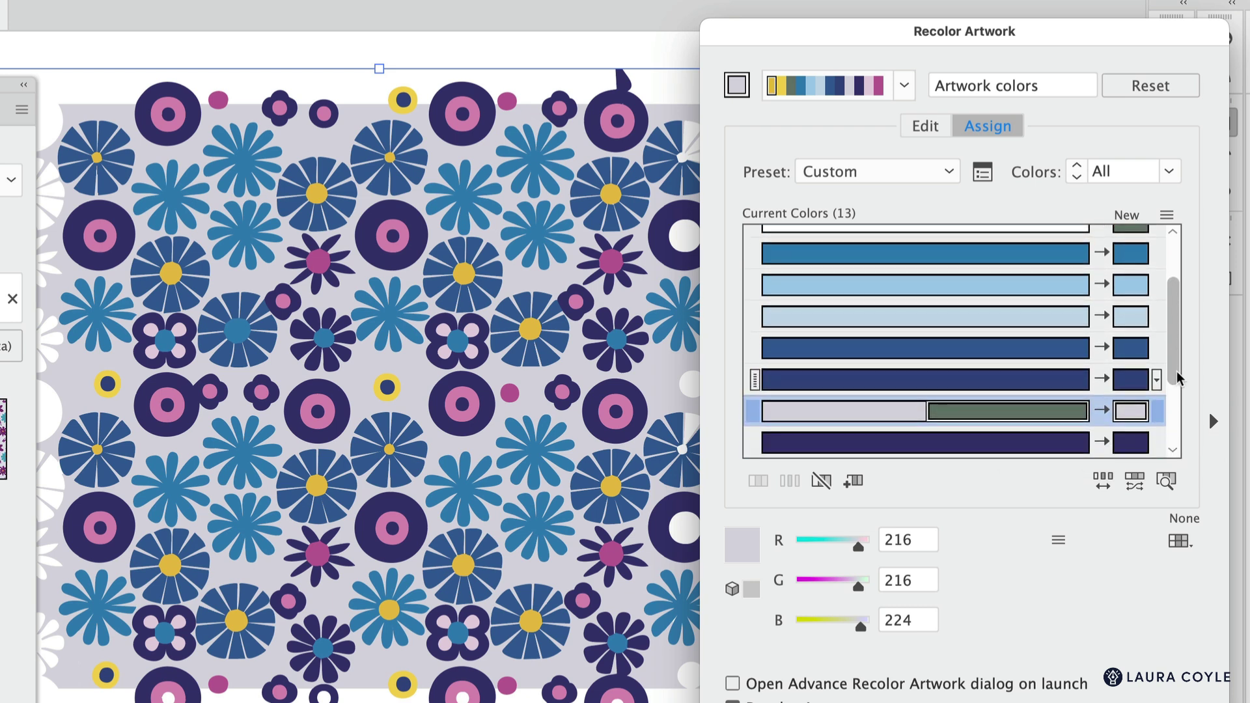
left_click(1078, 312)
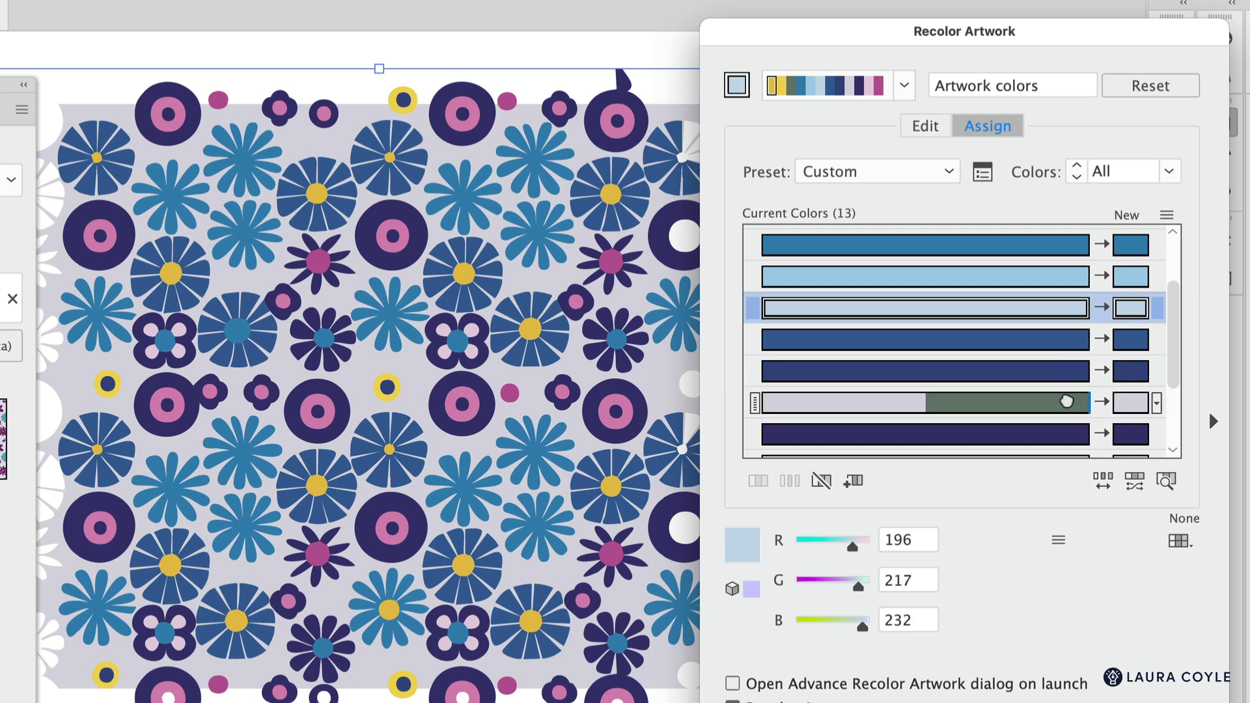
left_click_drag(1065, 401, 1066, 402)
left_click_drag(1060, 284, 1044, 404)
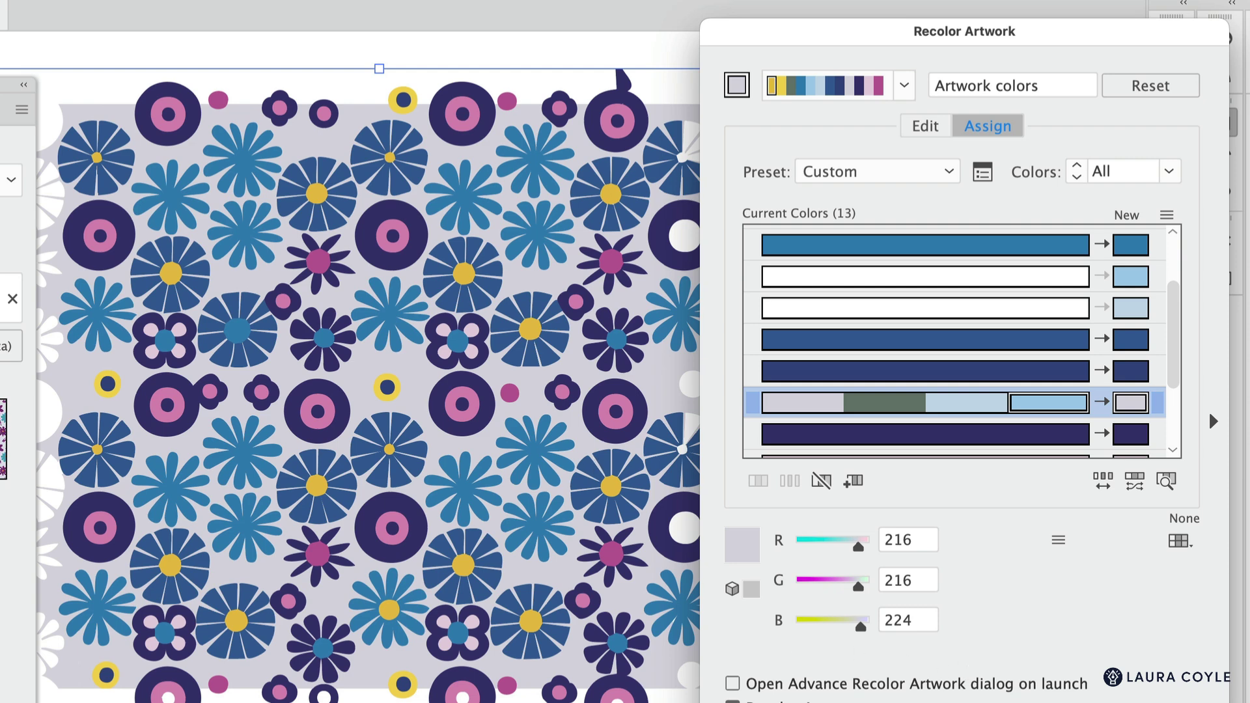
key("Escape")
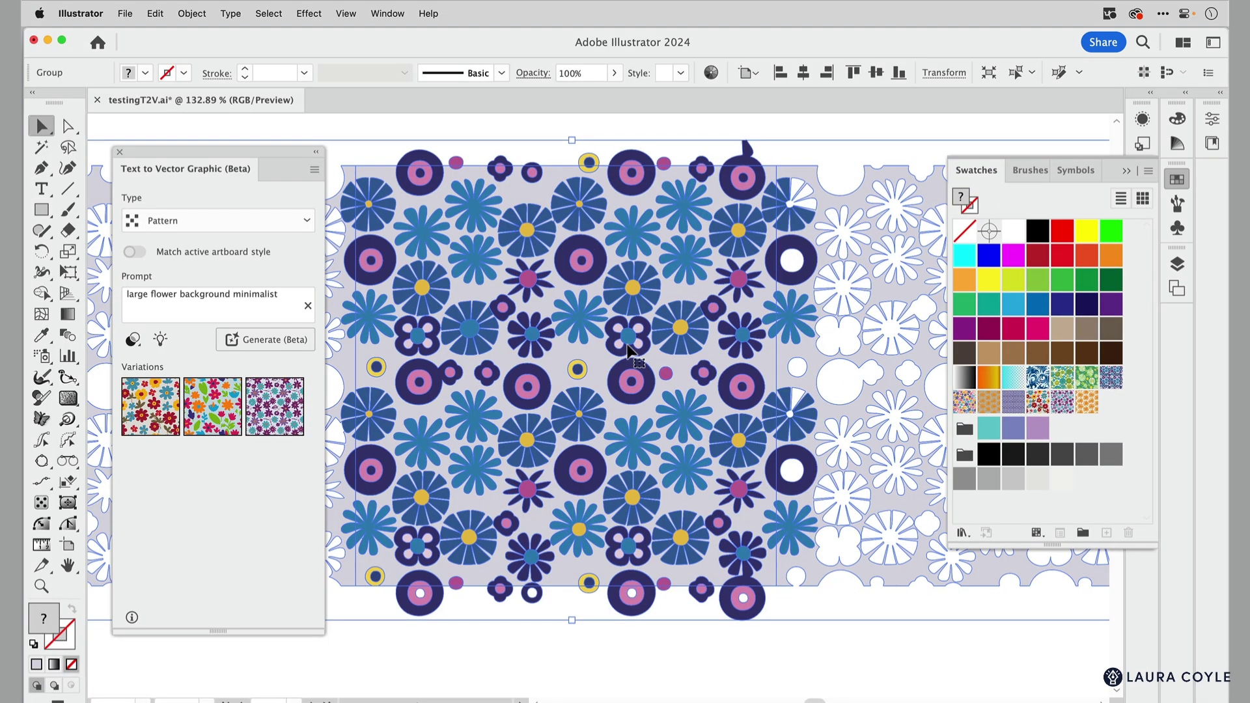
- Inside the floral group, select every pale lavender background shape by fill color with the Magic Wand, delete them, and exit isolation
double_click(629, 350)
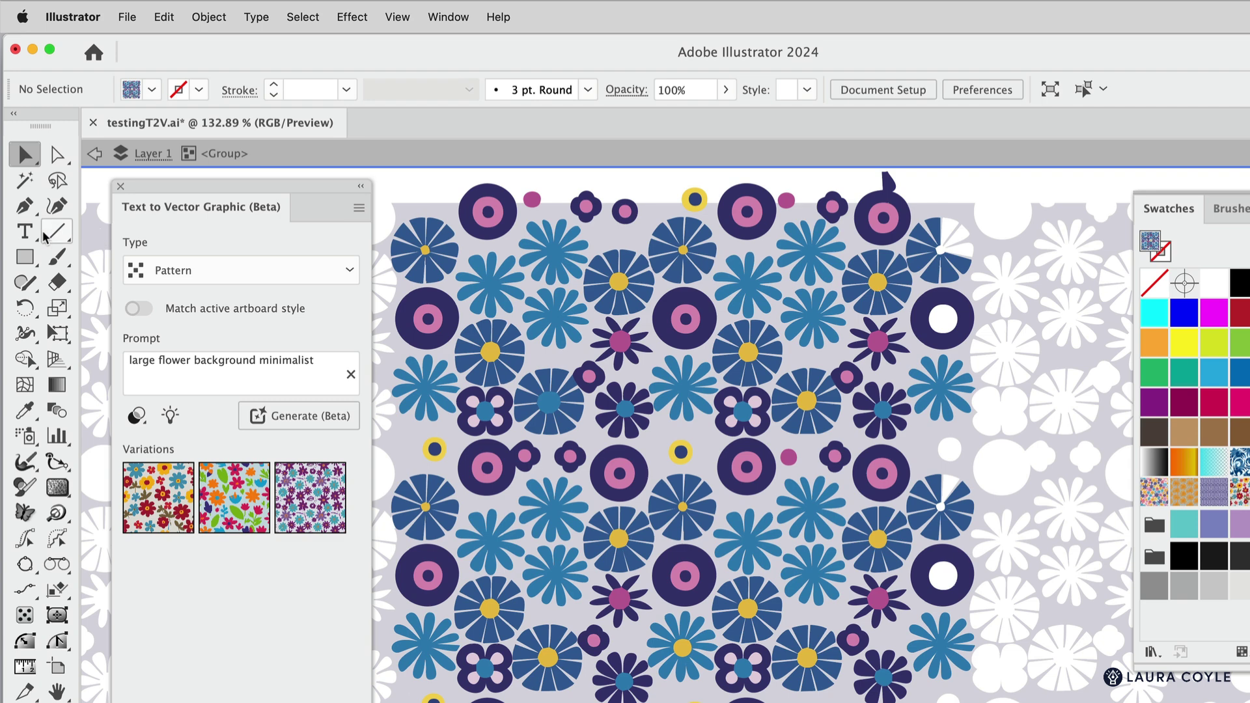
left_click(25, 180)
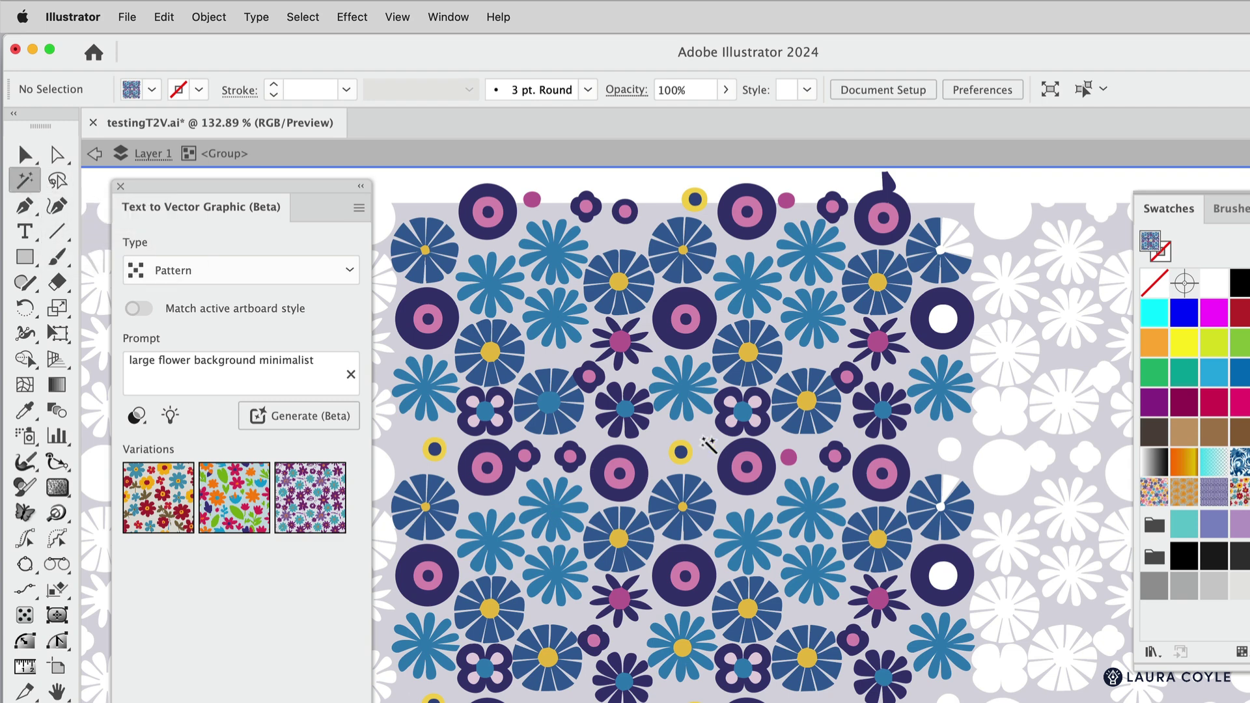
double_click(25, 180)
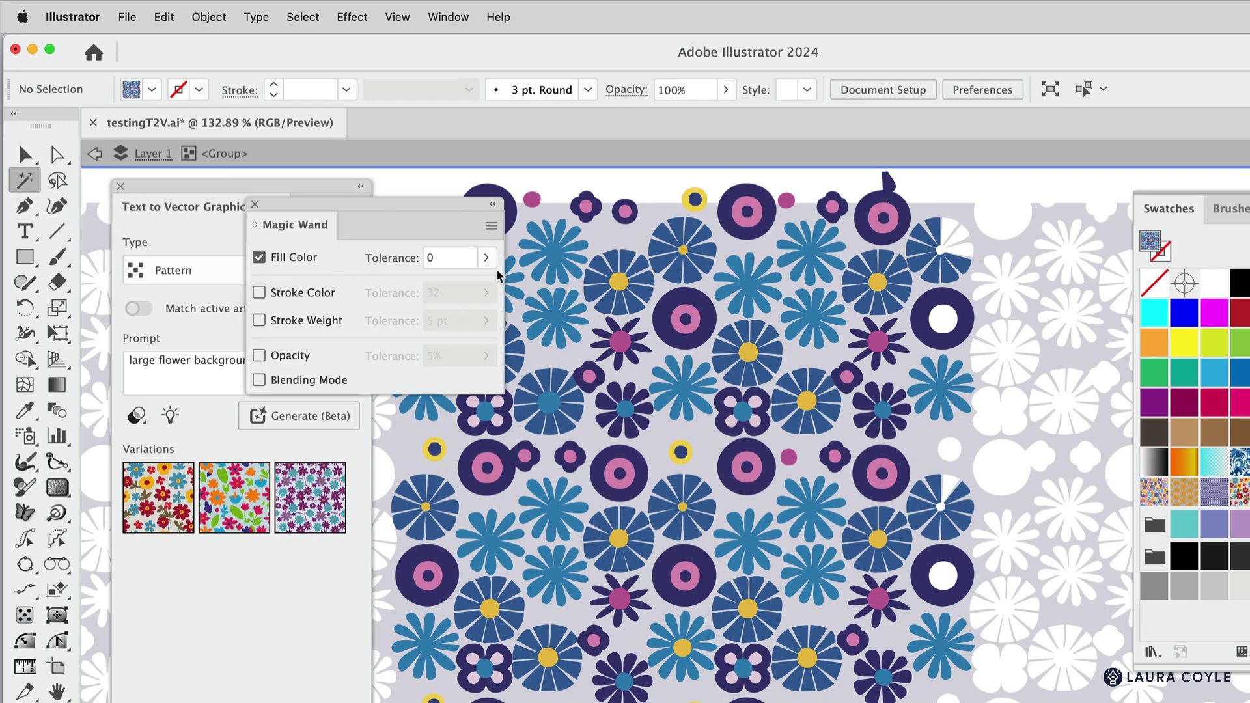
left_click(255, 206)
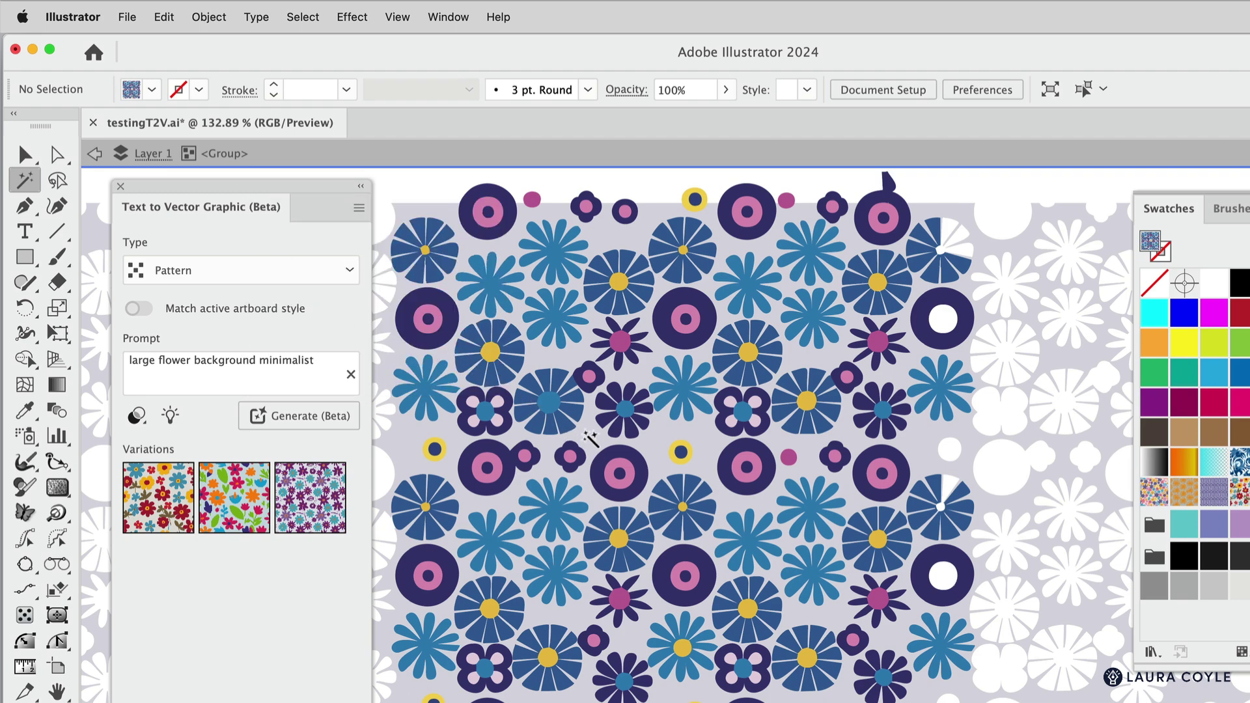
left_click(587, 434)
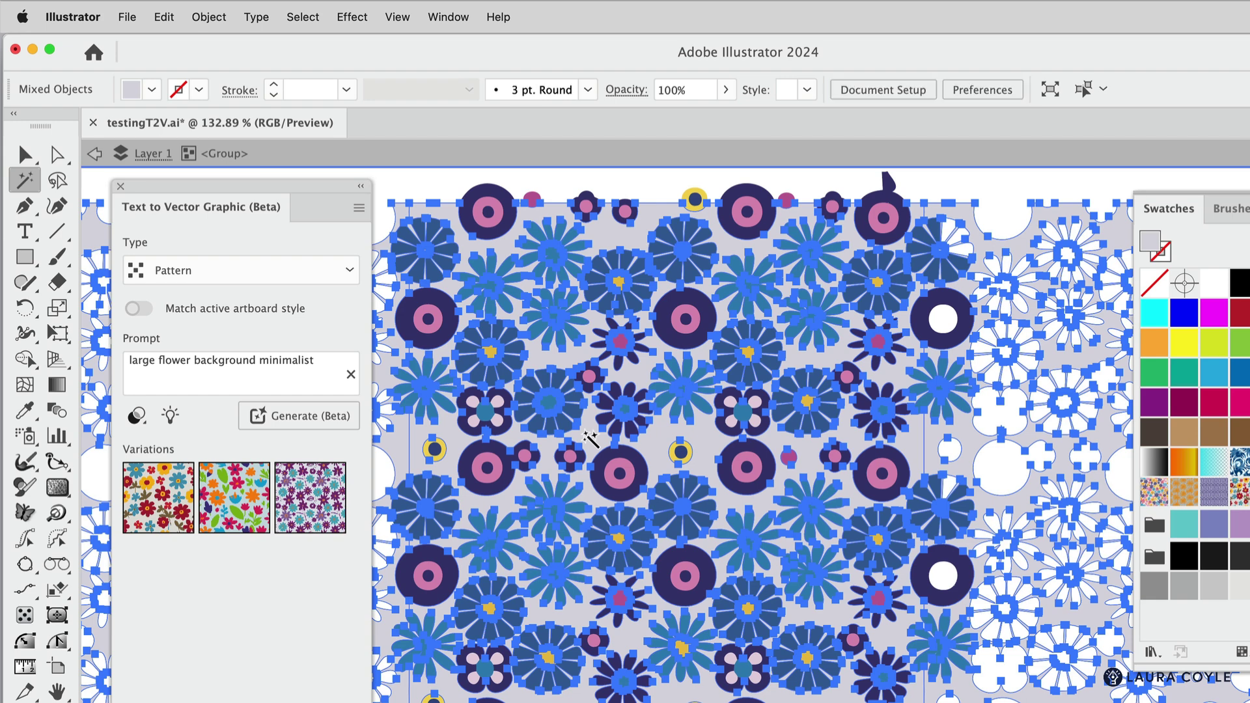
key("Delete")
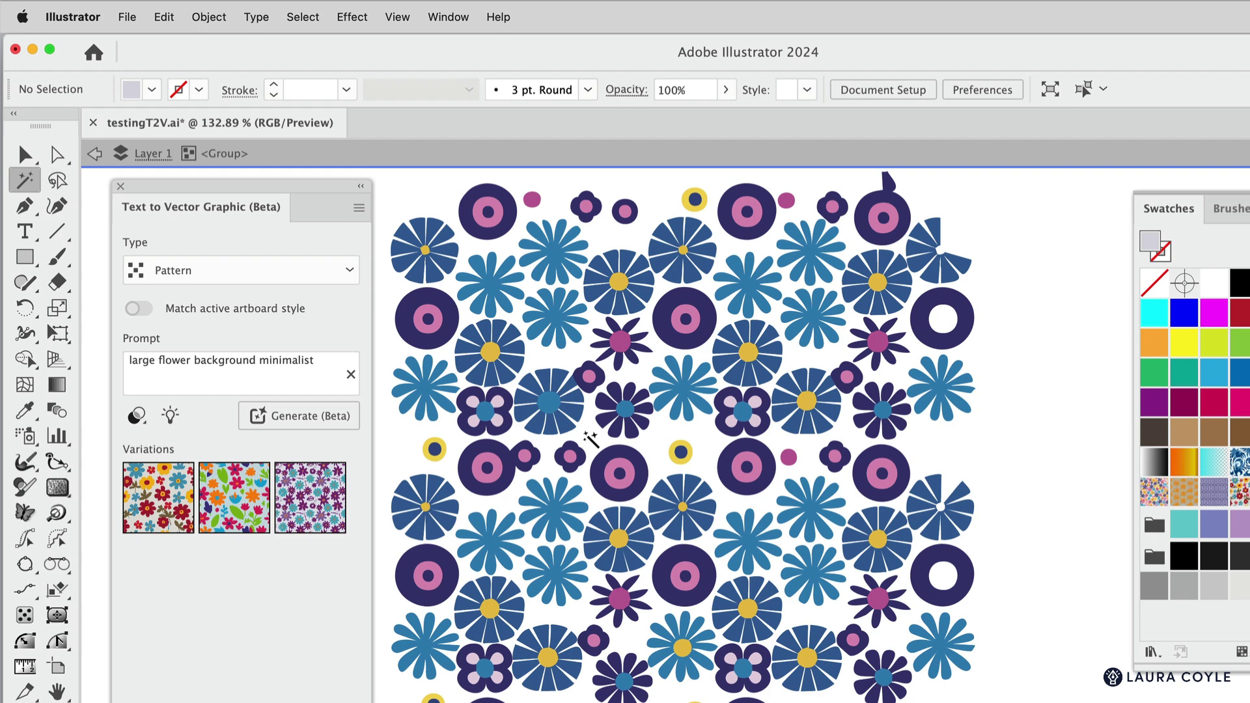
left_click(24, 156)
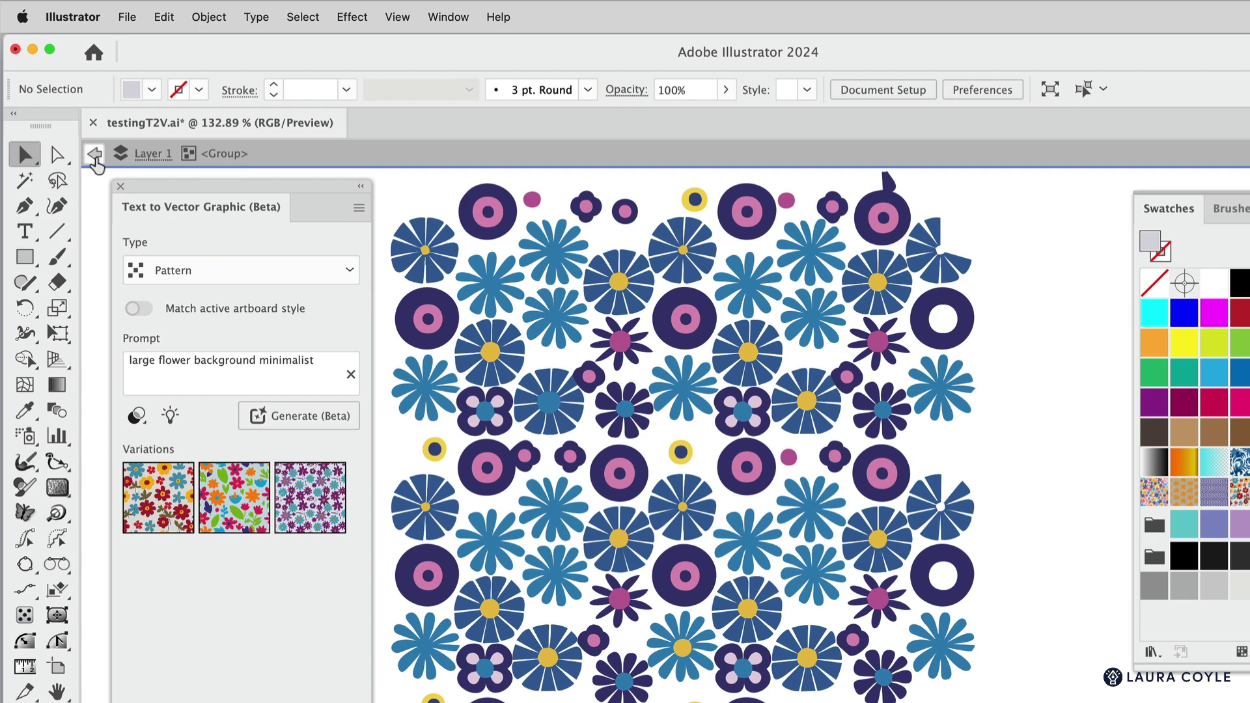
left_click(95, 156)
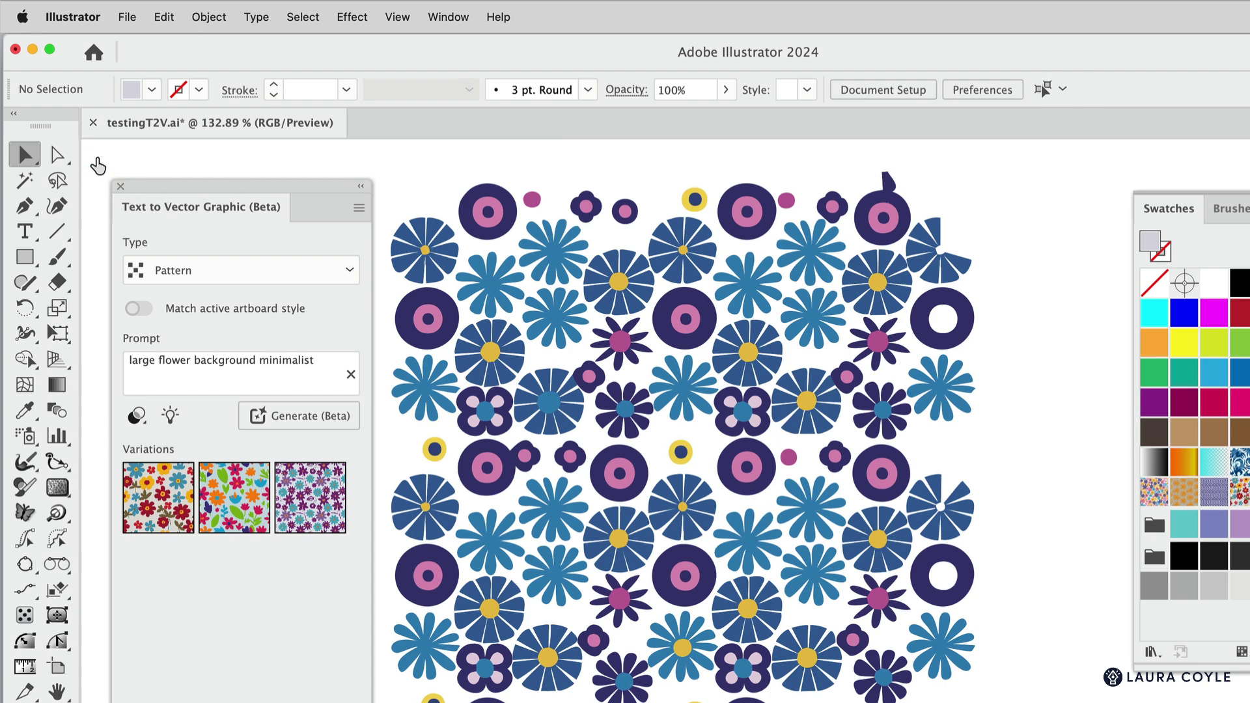
- Ungroup the floral artwork through both levels of grouping so its shapes are separate, and deselect everything
left_click(811, 409)
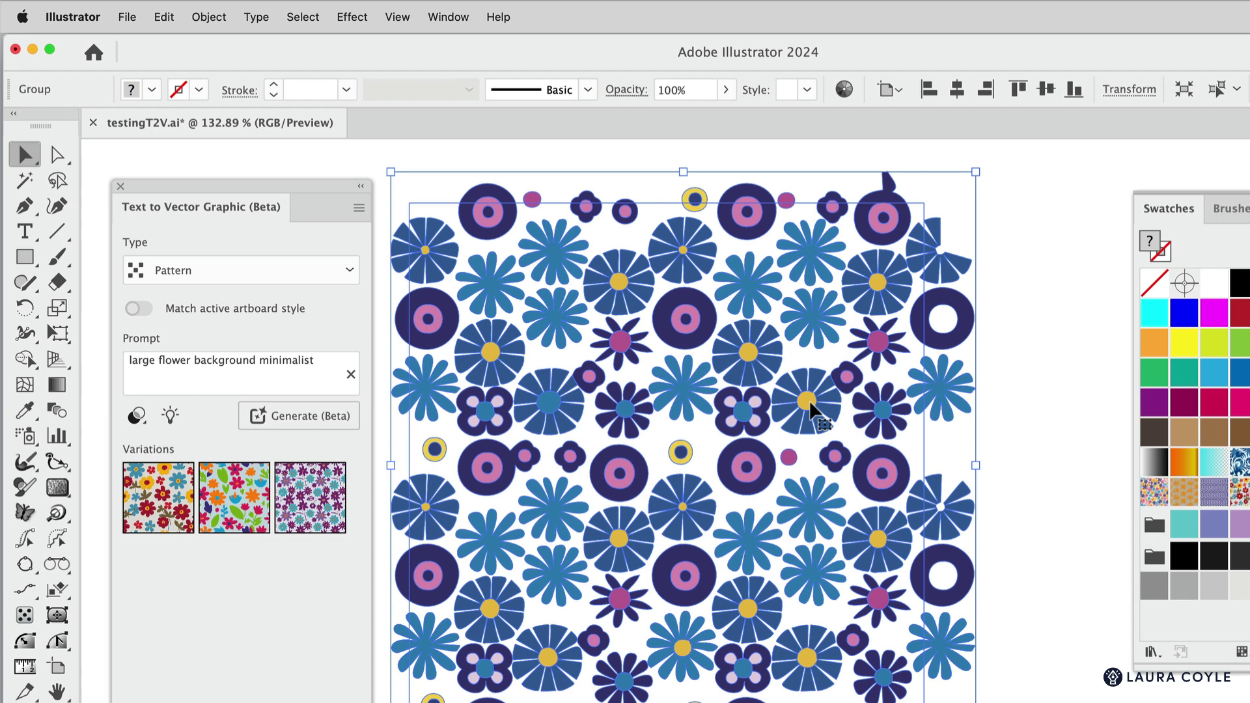
key("super+shift+g")
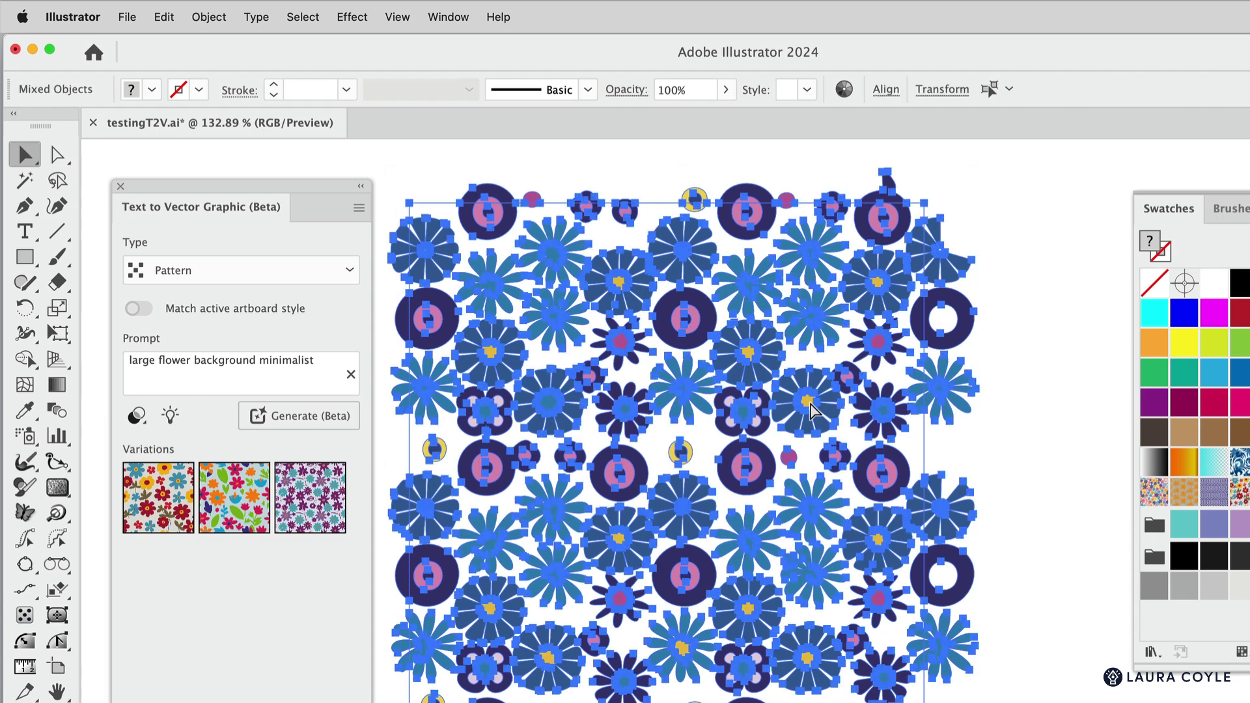
left_click(1018, 337)
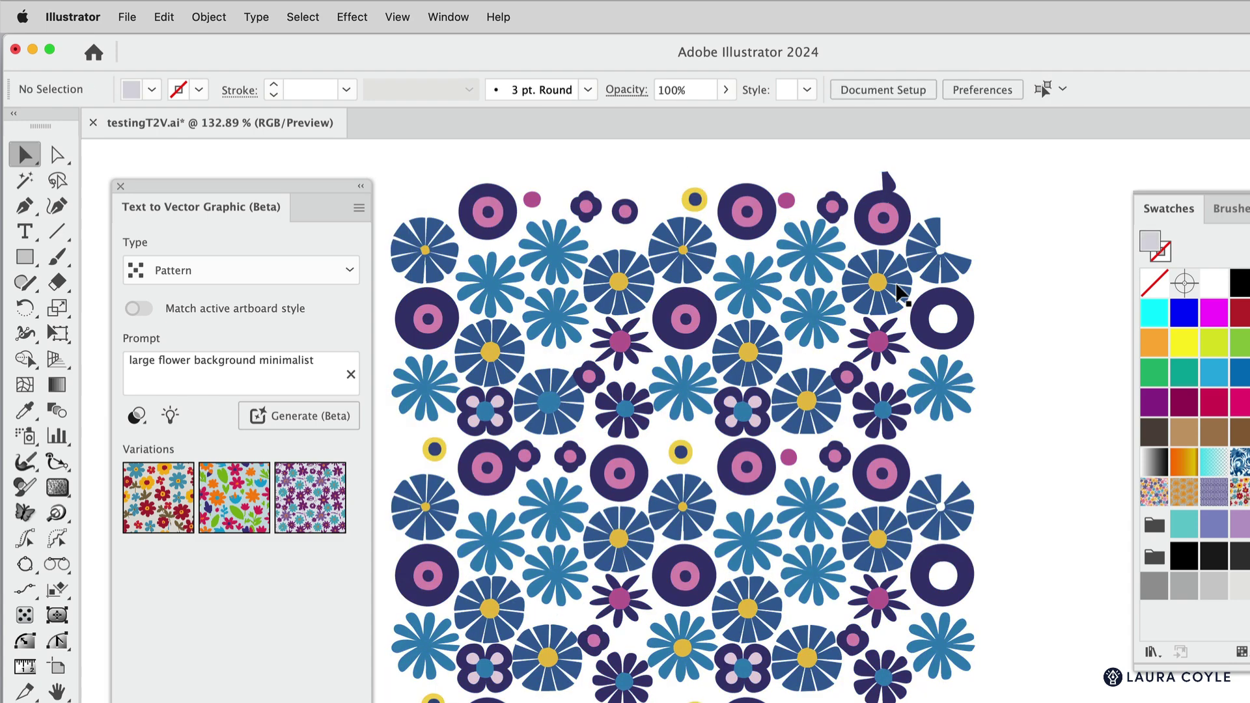
left_click(897, 292)
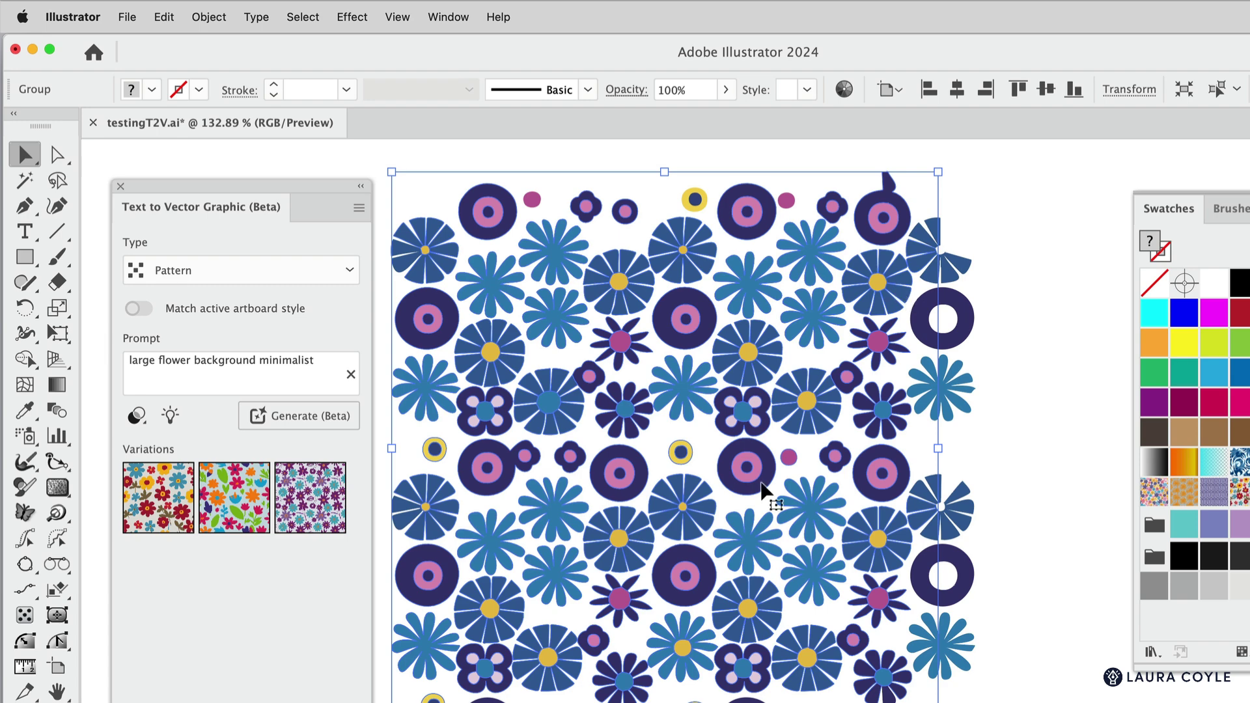
key("super+shift+g")
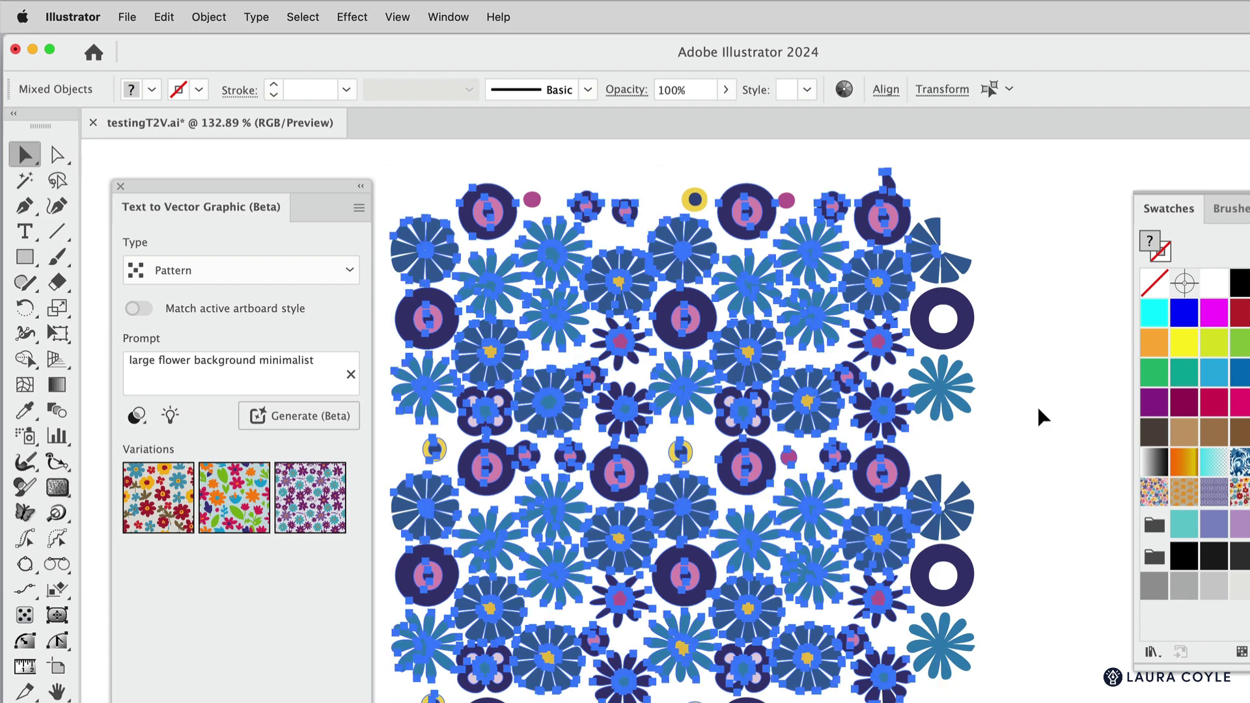
left_click(1034, 413)
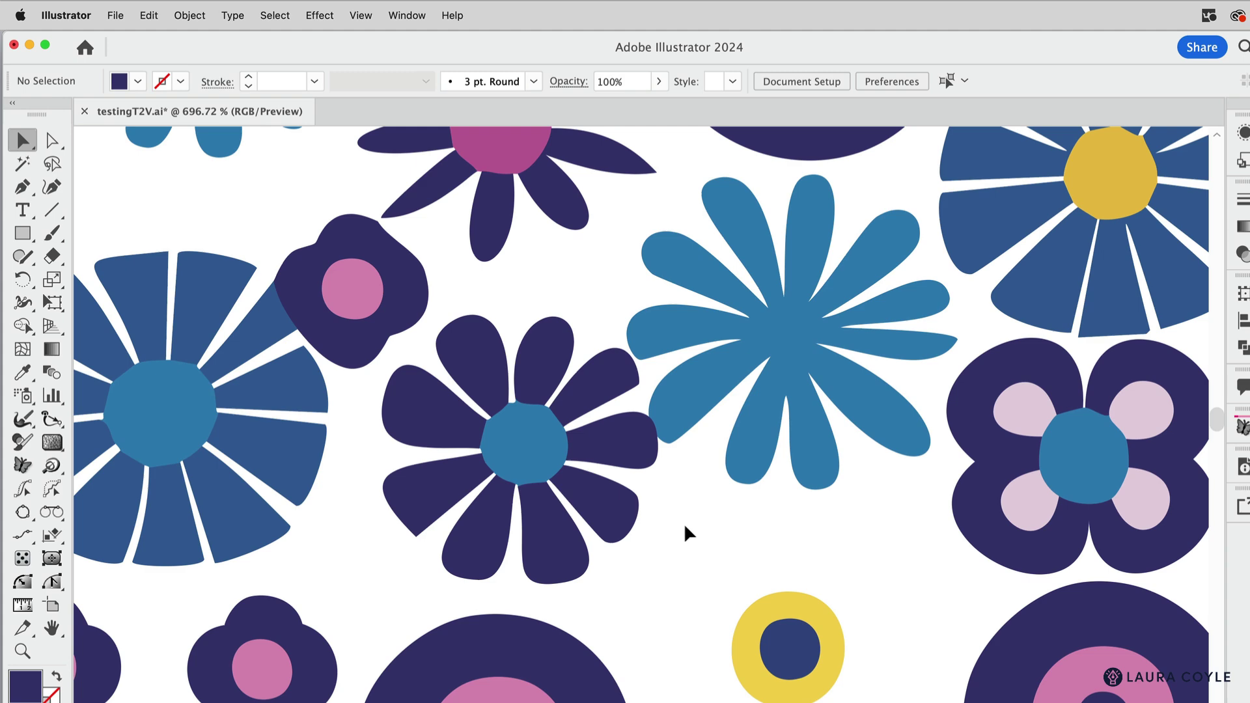
- Try moving three petals away from the dark purple flower with the teal center, and undo the moves
left_click(608, 514)
left_click_drag(589, 505, 668, 549)
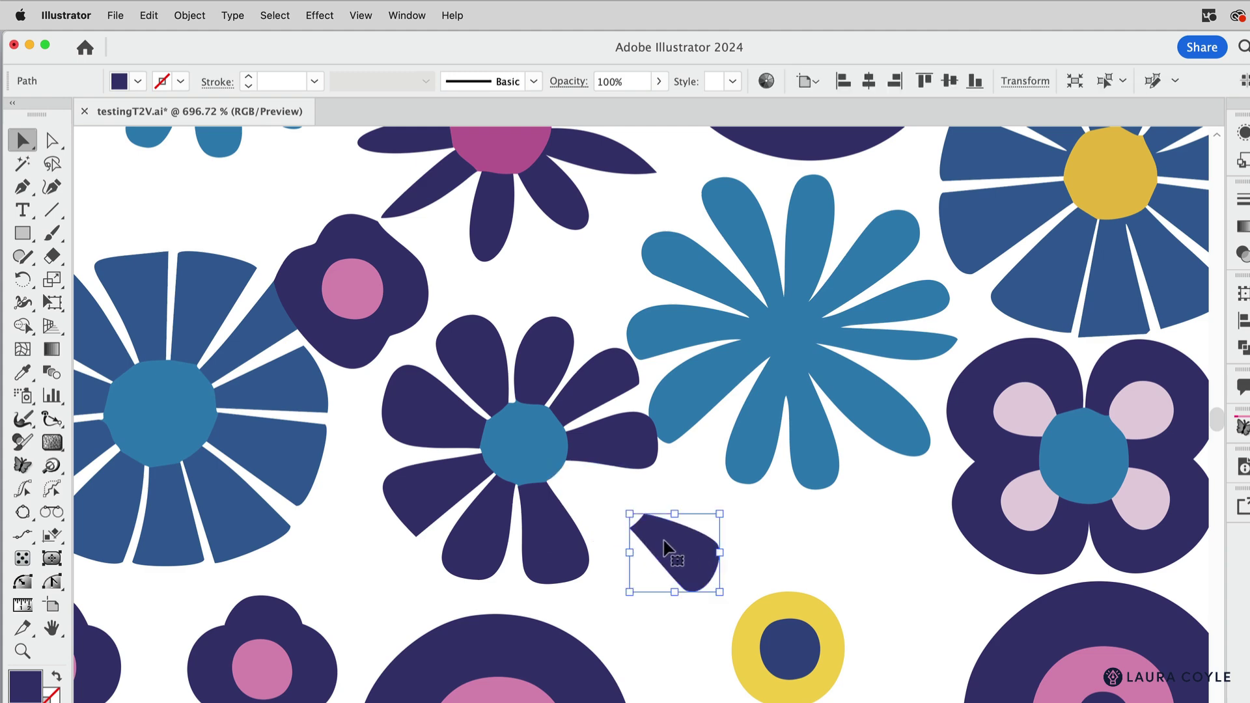
left_click_drag(604, 447, 667, 480)
left_click_drag(586, 413, 573, 312)
key("super+z")
key("super+z")
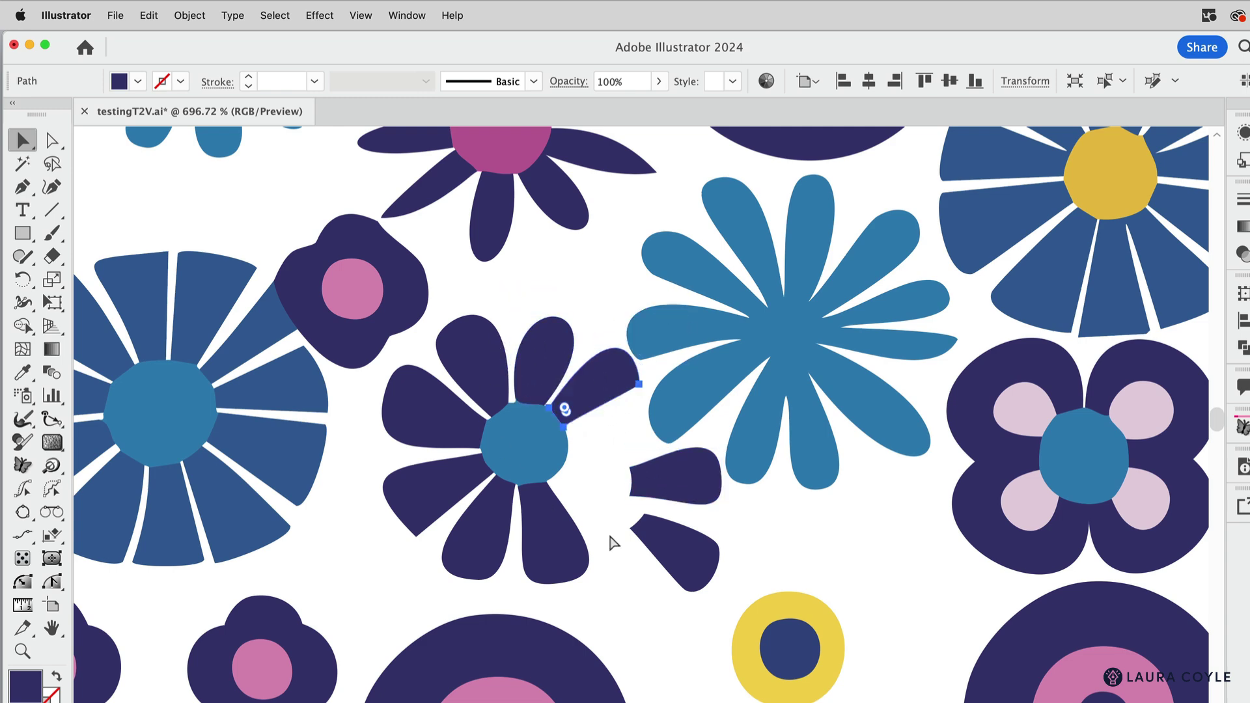
key("super+z")
key("super+z")
key("super+z")
- Group all petals and the teal center of the dark purple flower, and shift it slightly away from the teal daisy
left_click(455, 413)
left_click(476, 364)
left_click(462, 485)
left_click(547, 563)
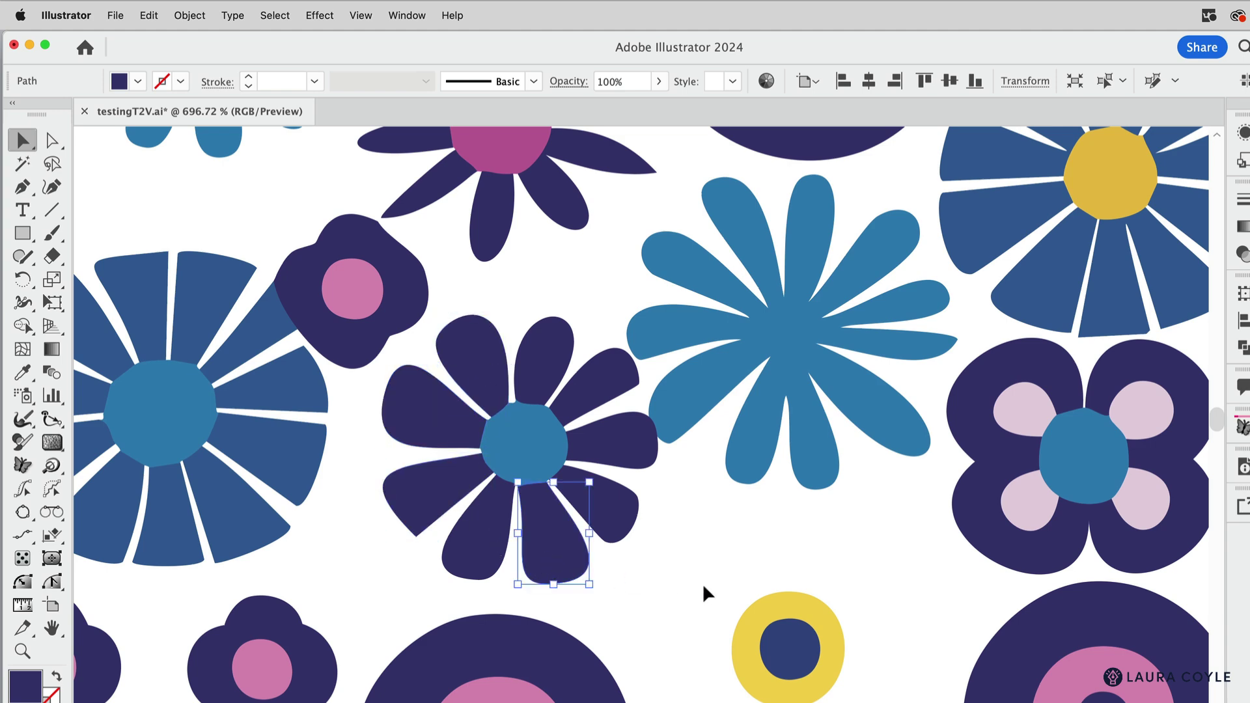
left_click(688, 583)
left_click_drag(479, 295, 602, 550)
key("super+g")
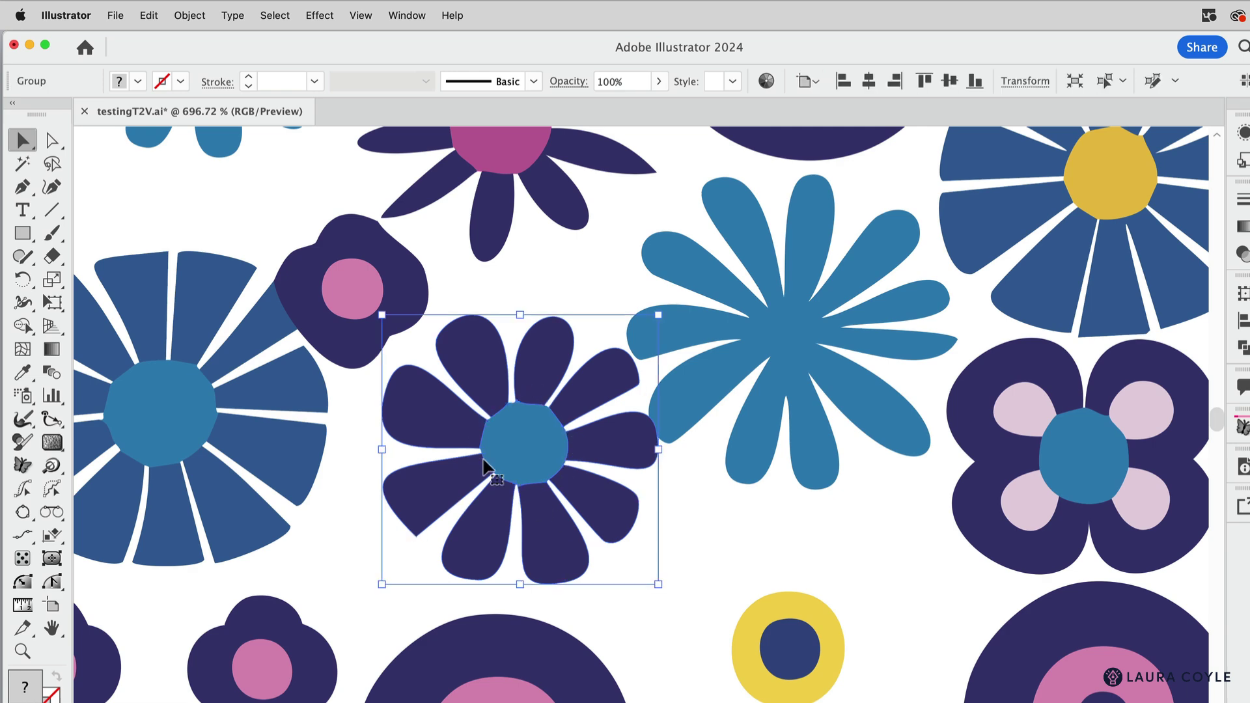
mouse_move(528, 447)
left_mouse_down()
mouse_move(465, 395)
mouse_move(529, 426)
mouse_move(522, 441)
left_mouse_up()
- Try moving the navy circle inside the yellow ring, and undo the move
left_click(780, 406)
left_click_drag(795, 659, 840, 662)
key("super+z")
key("super+z")
left_click(709, 659)
- Group the concentric dark purple and pink circles below the dark purple flower
scroll(606, 638, "down", 5)
scroll(606, 639, "left", 2)
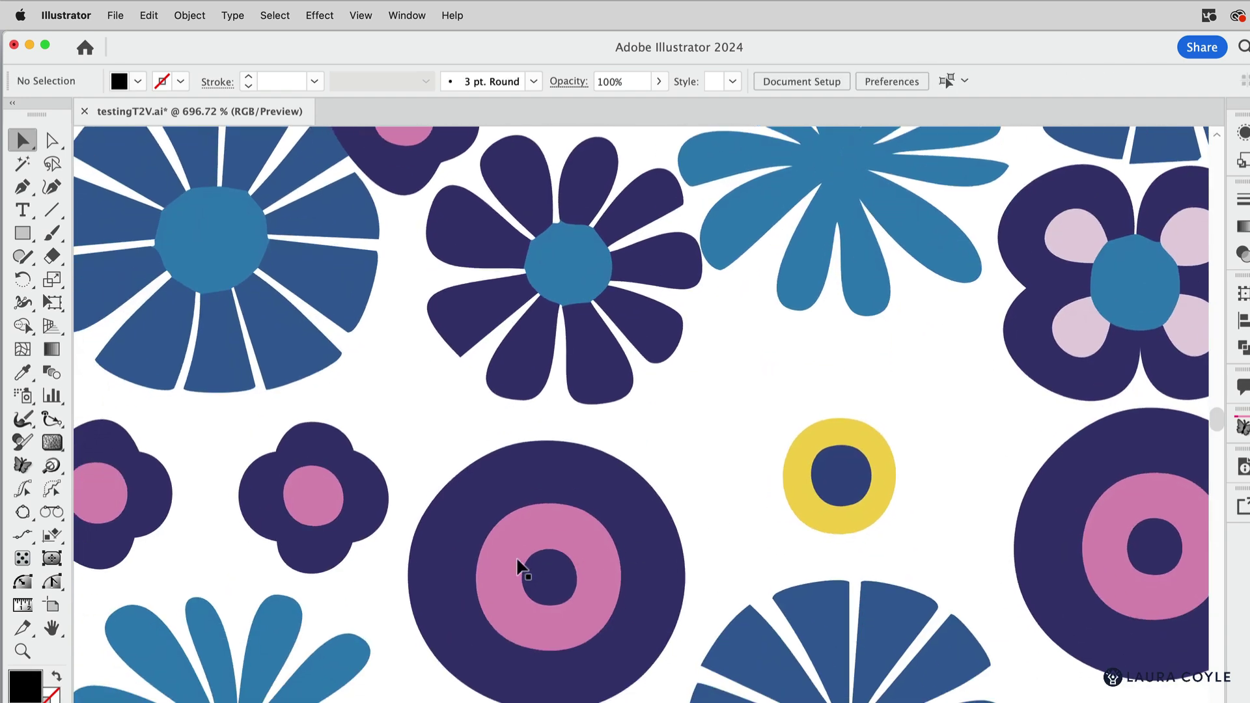
left_click_drag(417, 455, 629, 655)
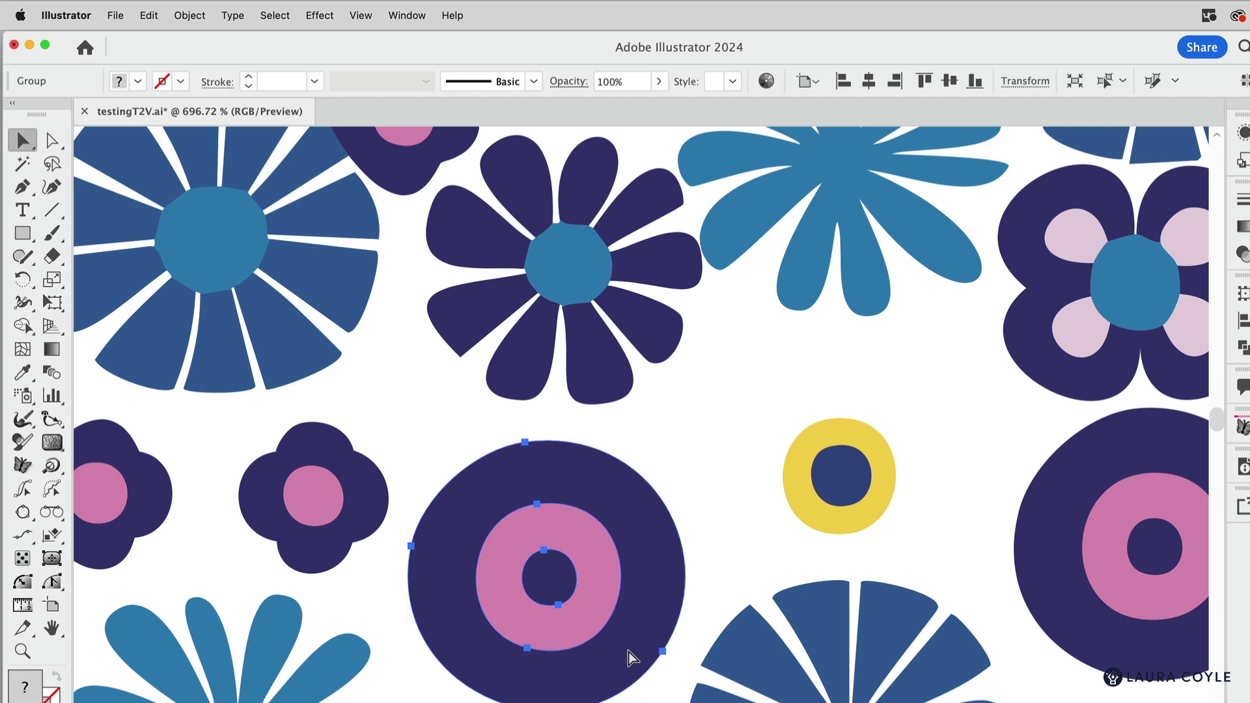
- Group the small four-petal dark purple flower with its pink center
scroll(438, 592, "left", 12)
scroll(438, 592, "down", 3)
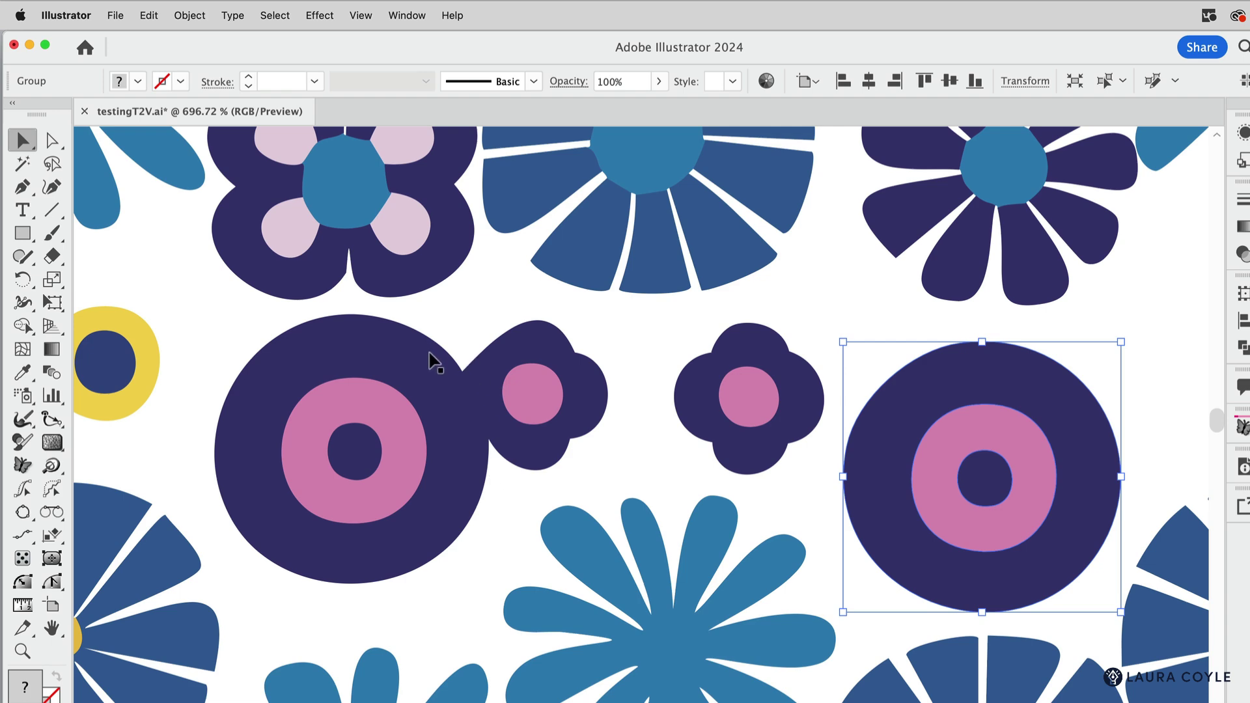
left_click_drag(684, 324, 693, 474)
key("super+g")
scroll(692, 475, "up", 3)
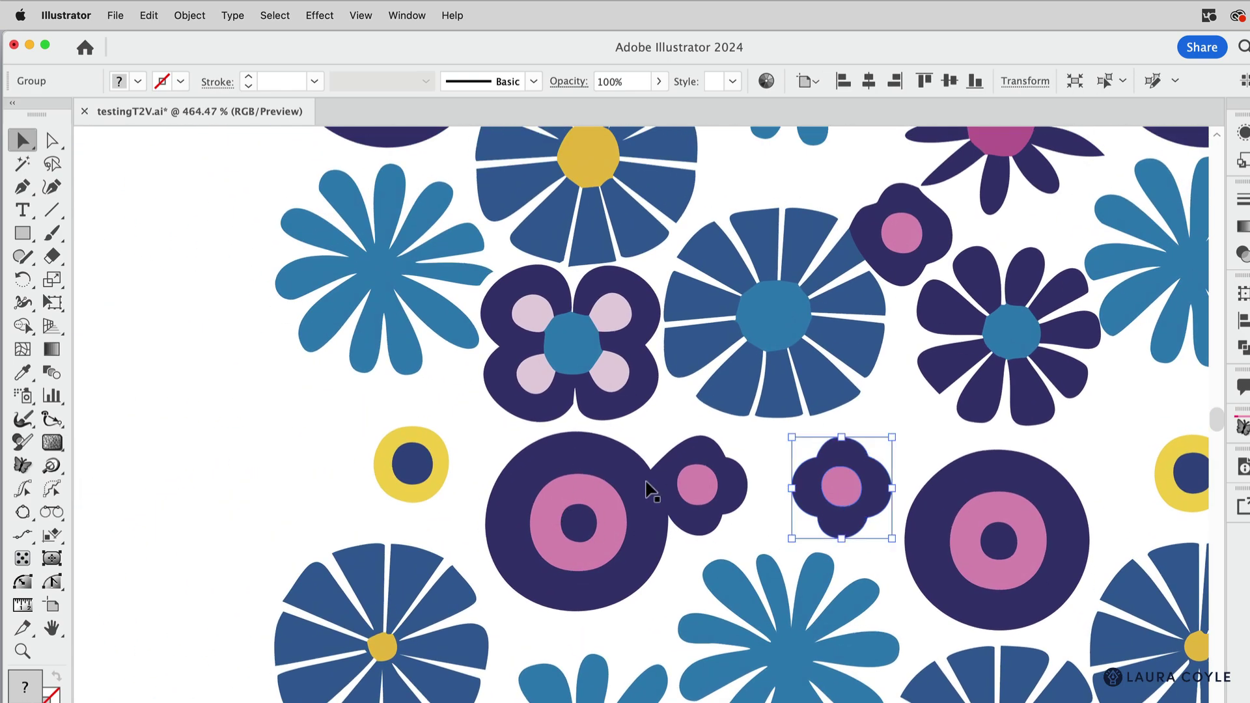
scroll(645, 501, "down", 5)
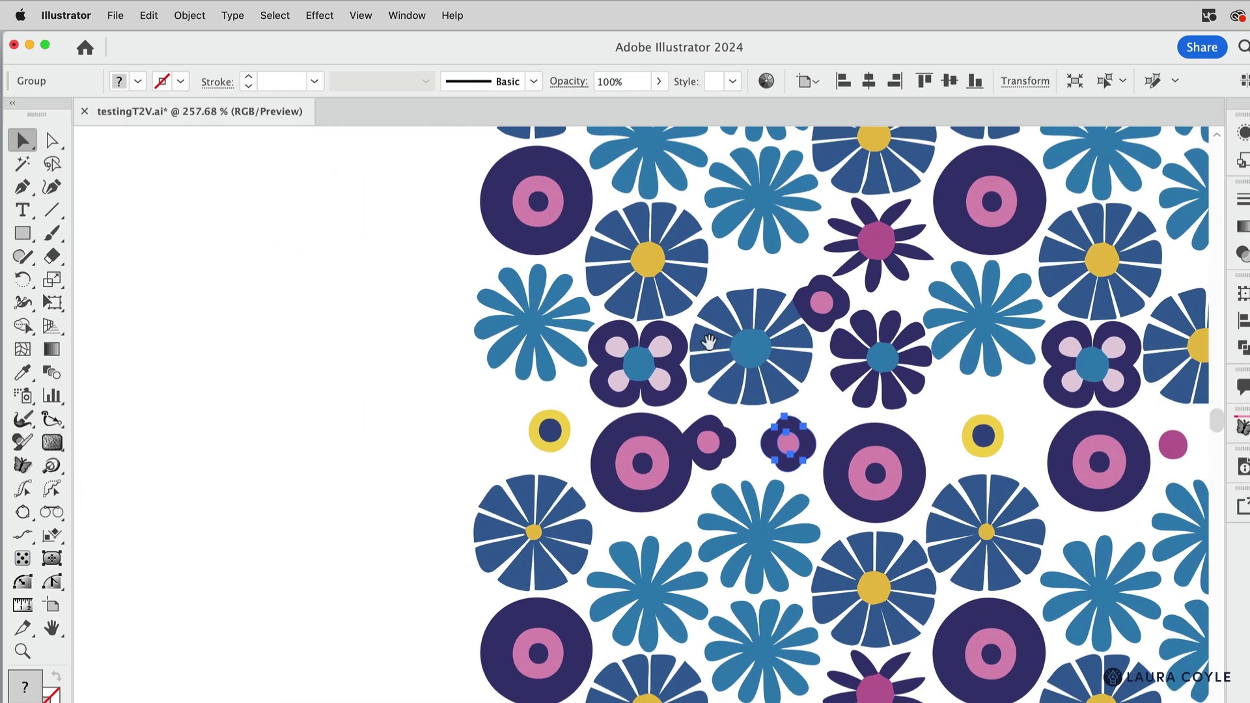
- Try moving the grouped blue petals at the pattern's left edge away from their two flowers, and undo the move
scroll(625, 456, "up", 3)
scroll(717, 293, "down", 2)
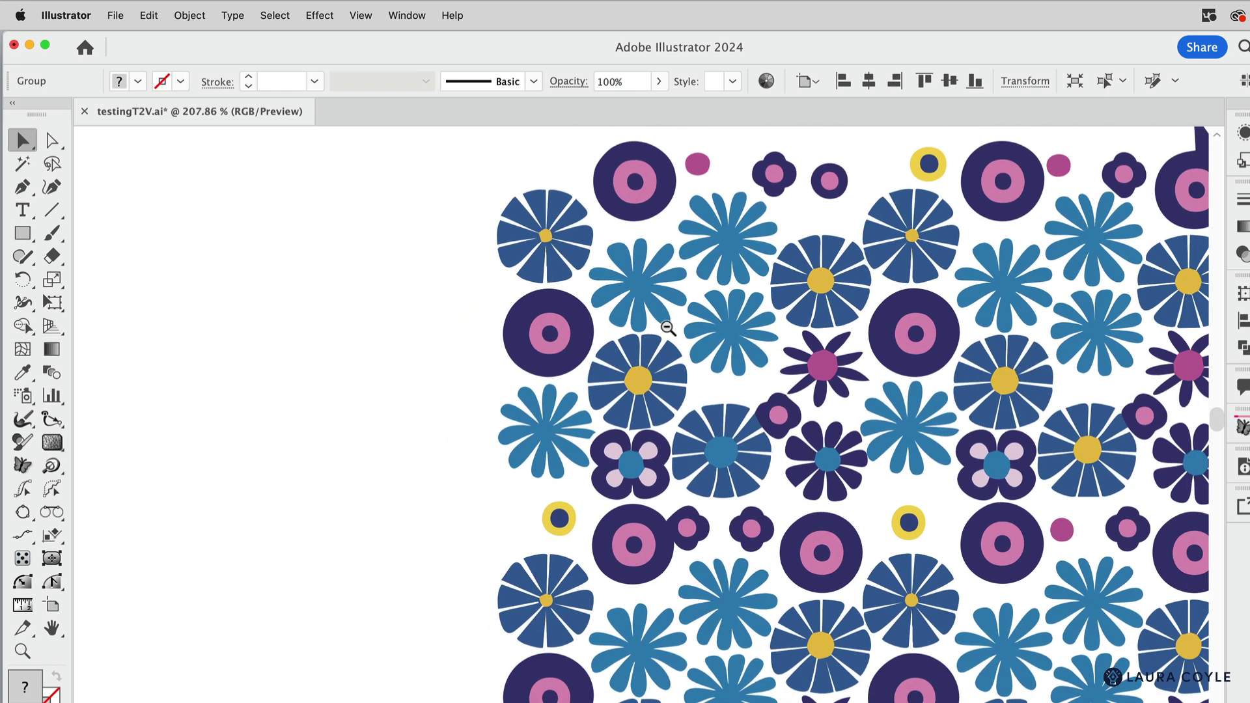
left_click(564, 430)
left_click(524, 590)
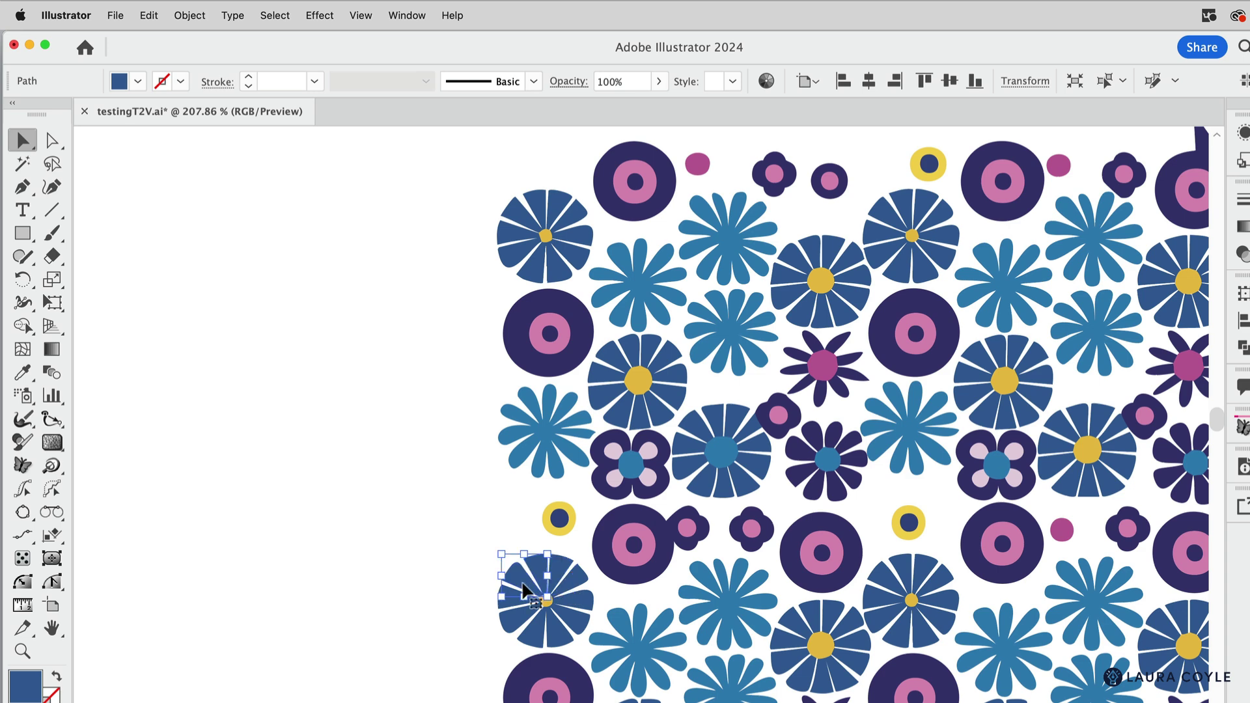
left_click(525, 628)
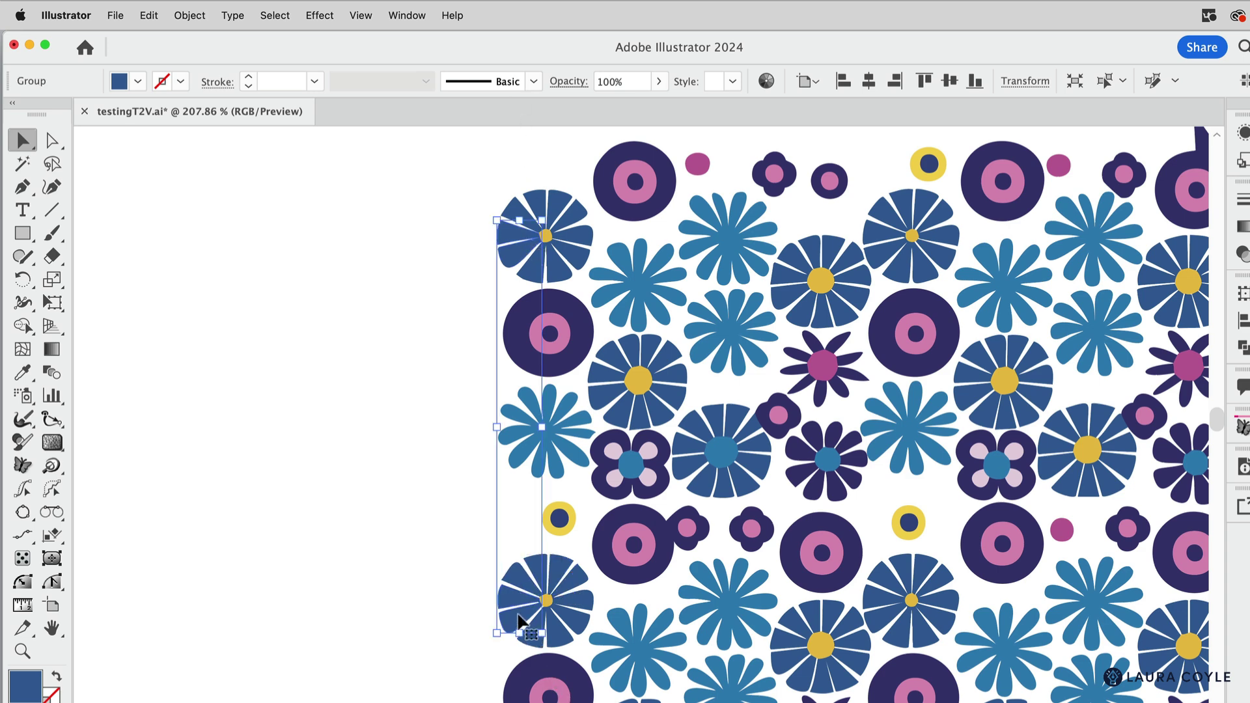
left_click_drag(519, 618, 463, 622)
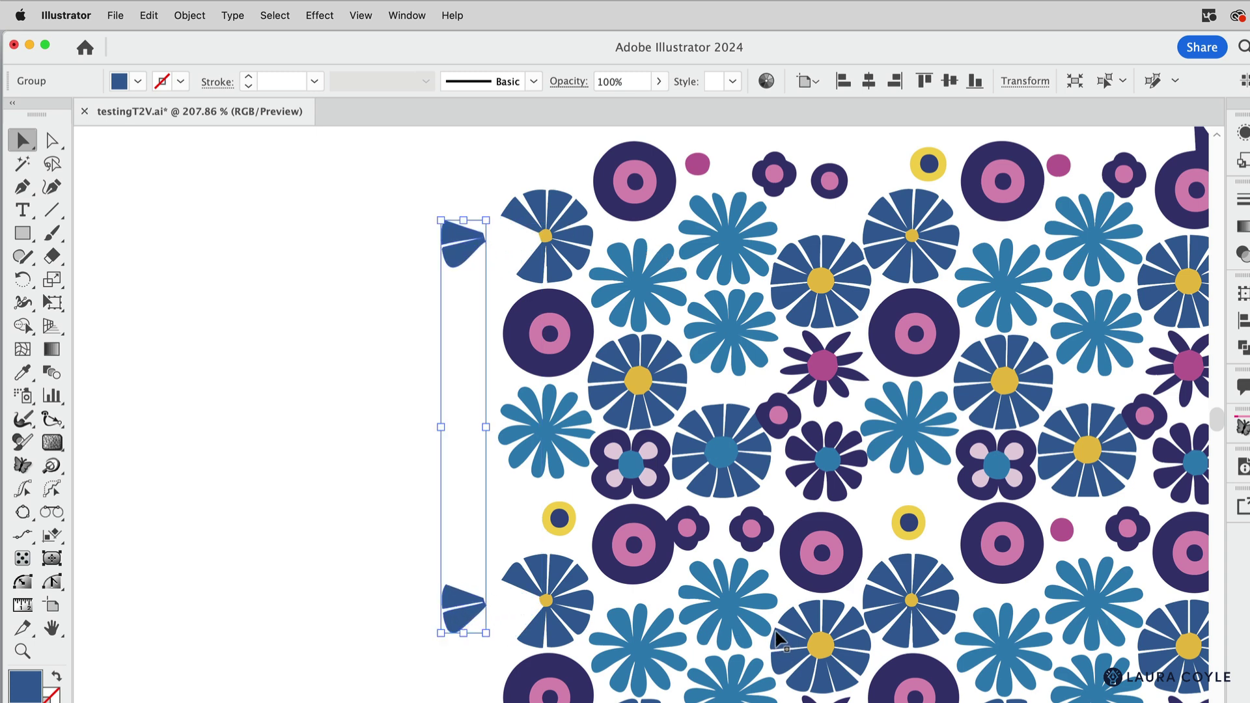
key("super+z")
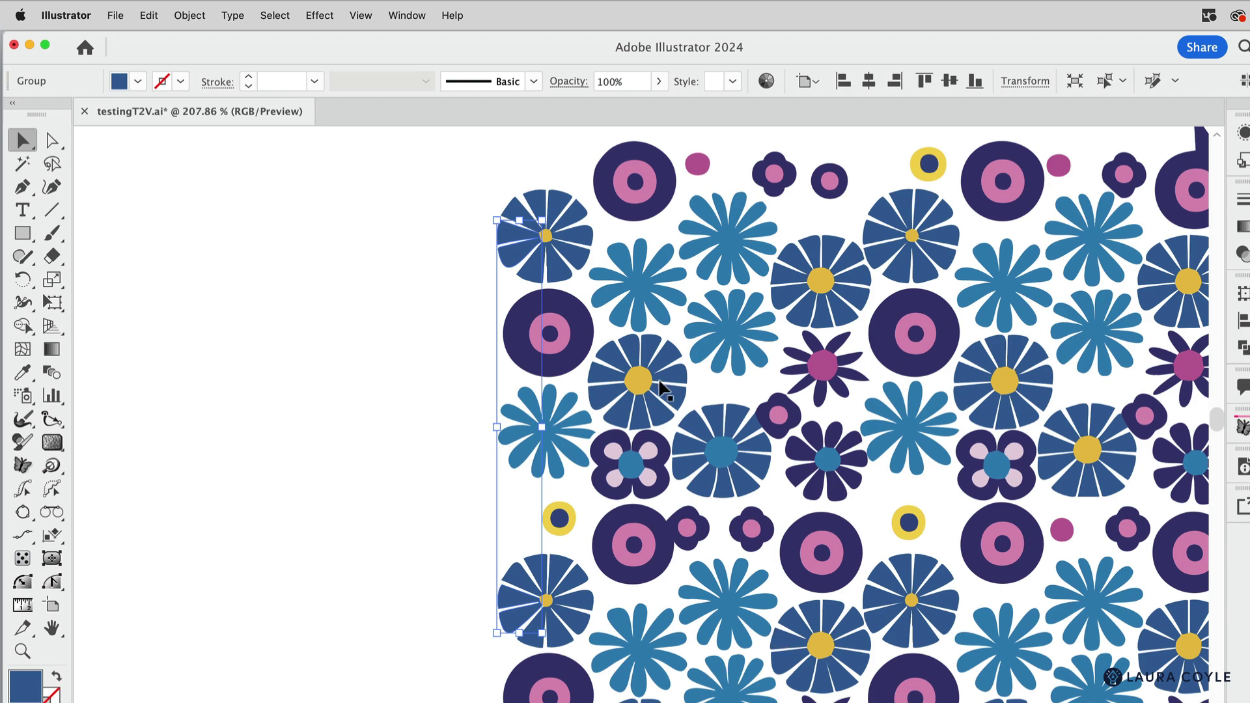
- Rearrange the separated flowers by repositioning the two yellow-centered blue flowers, the dark purple daisy and the large concentric-circle motif beside it
scroll(663, 389, "up", 4)
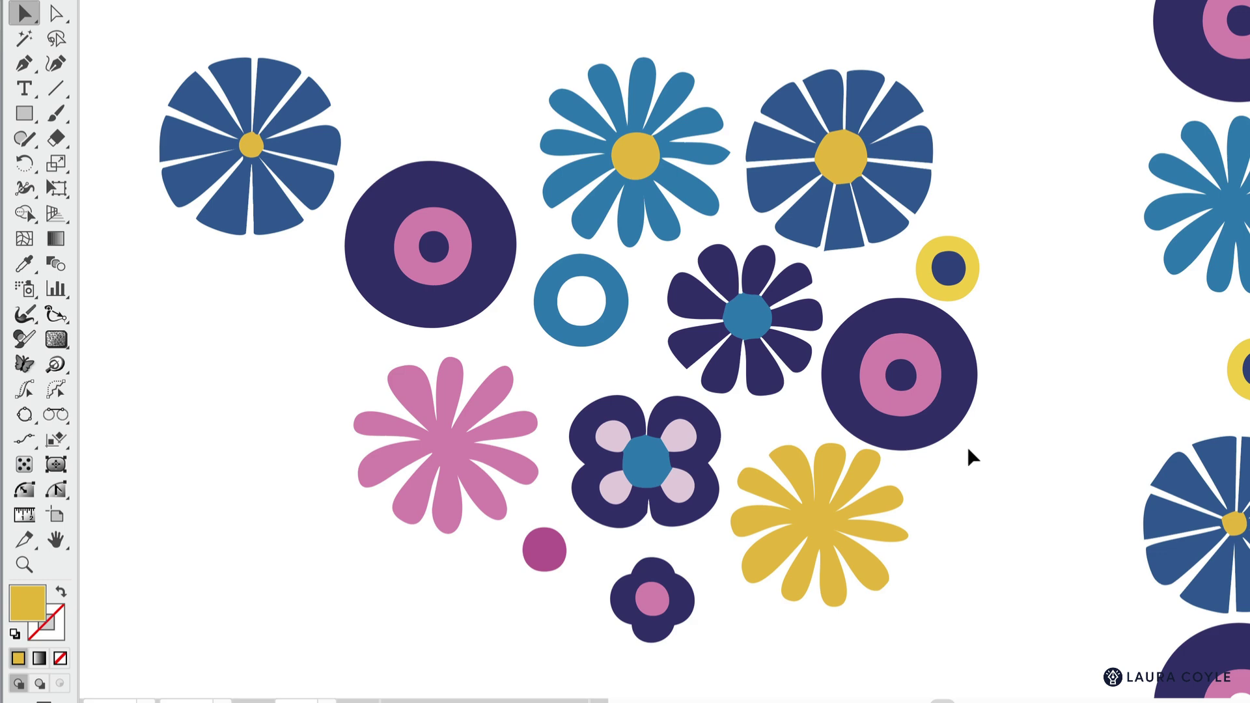
left_click_drag(269, 203, 266, 262)
left_click_drag(431, 309, 427, 326)
left_click_drag(823, 224, 815, 191)
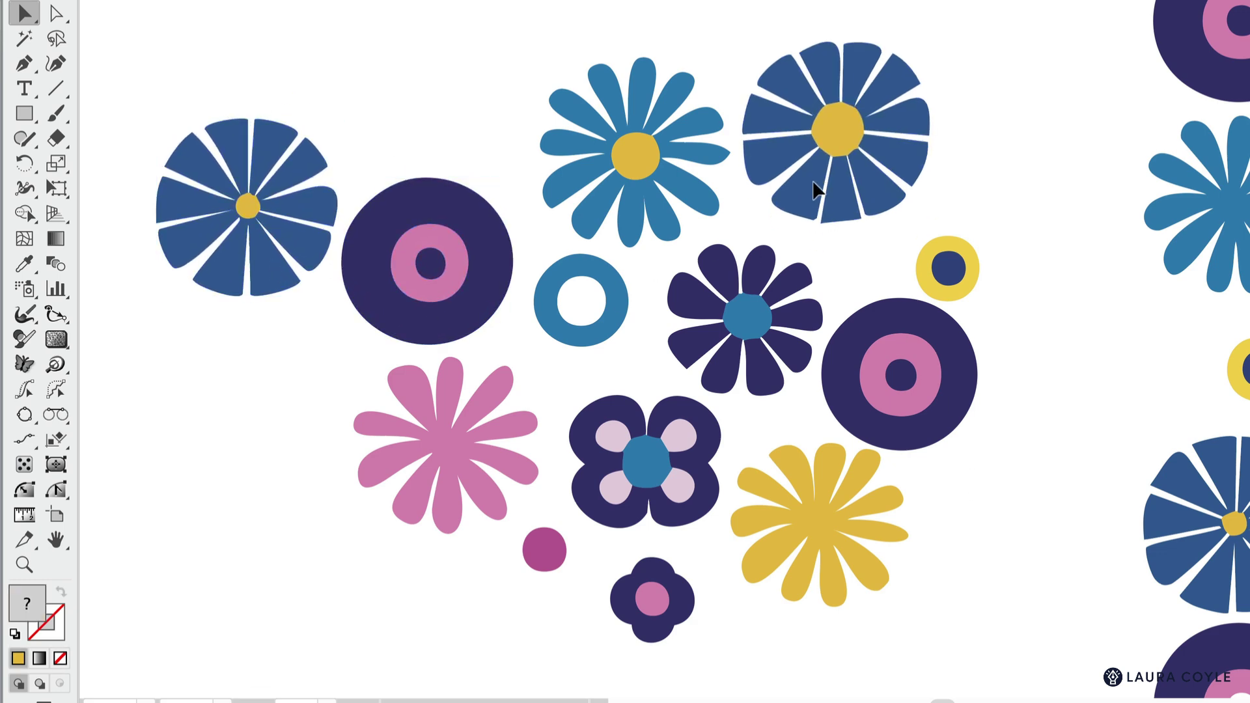
left_click_drag(765, 357, 747, 354)
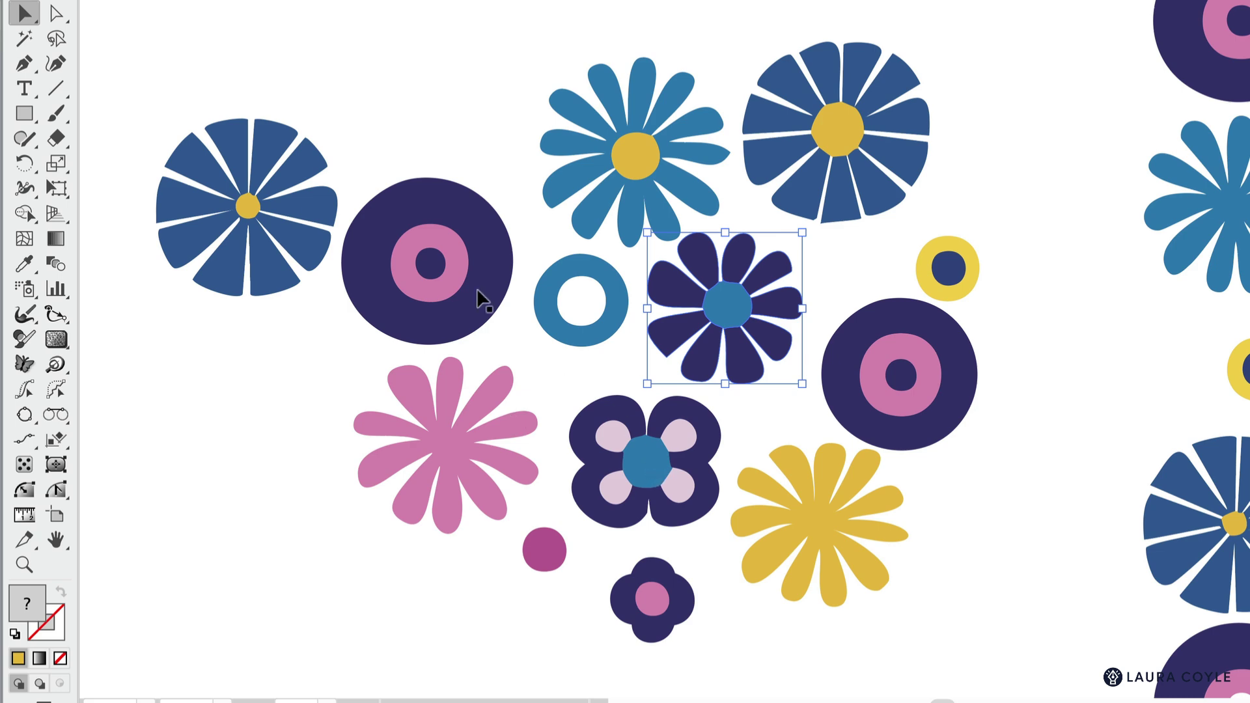
left_click_drag(454, 319, 463, 303)
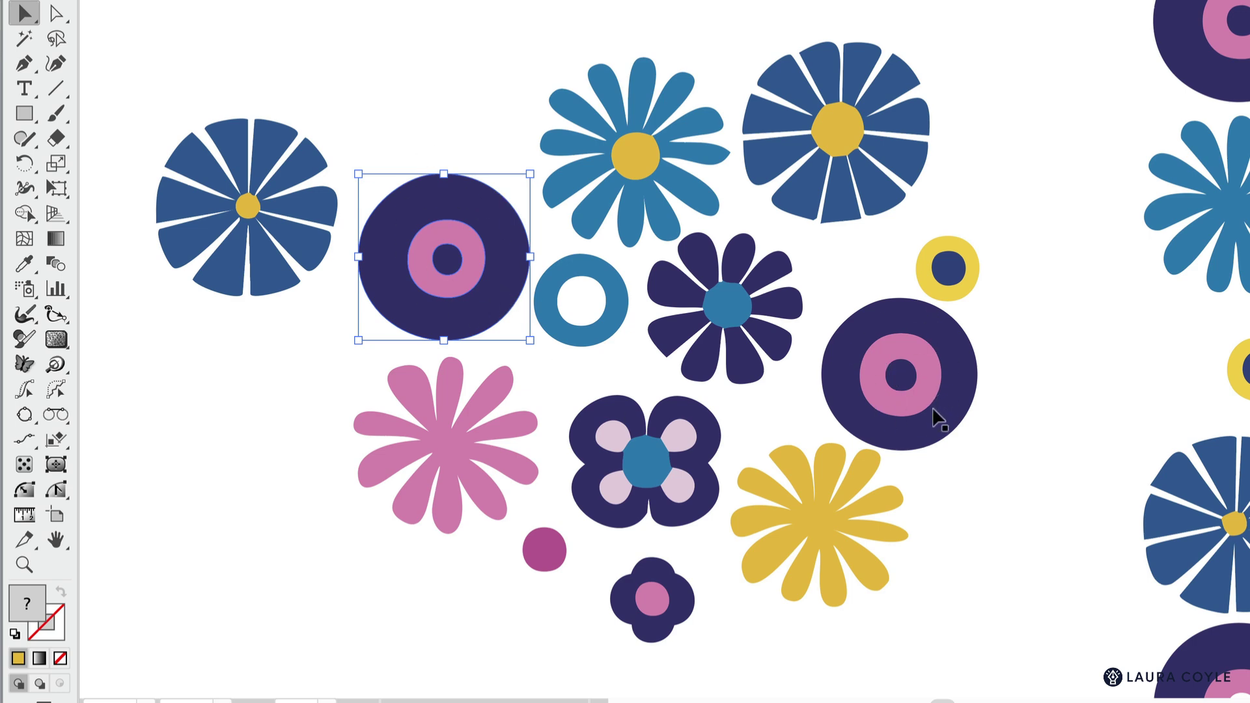
- Select the yellow, pink and blue flowers one by one to check their grouping, and clear the selection in the new brick pattern
left_click(822, 526)
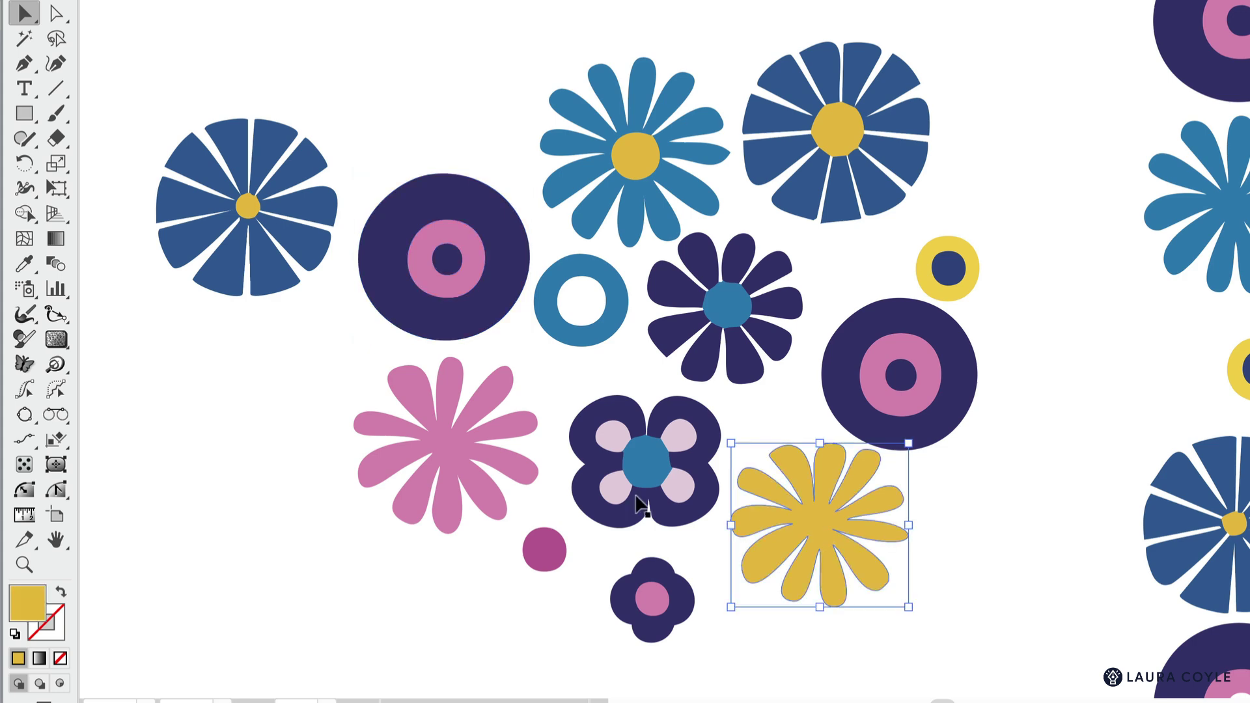
left_click(443, 462)
left_click(269, 282)
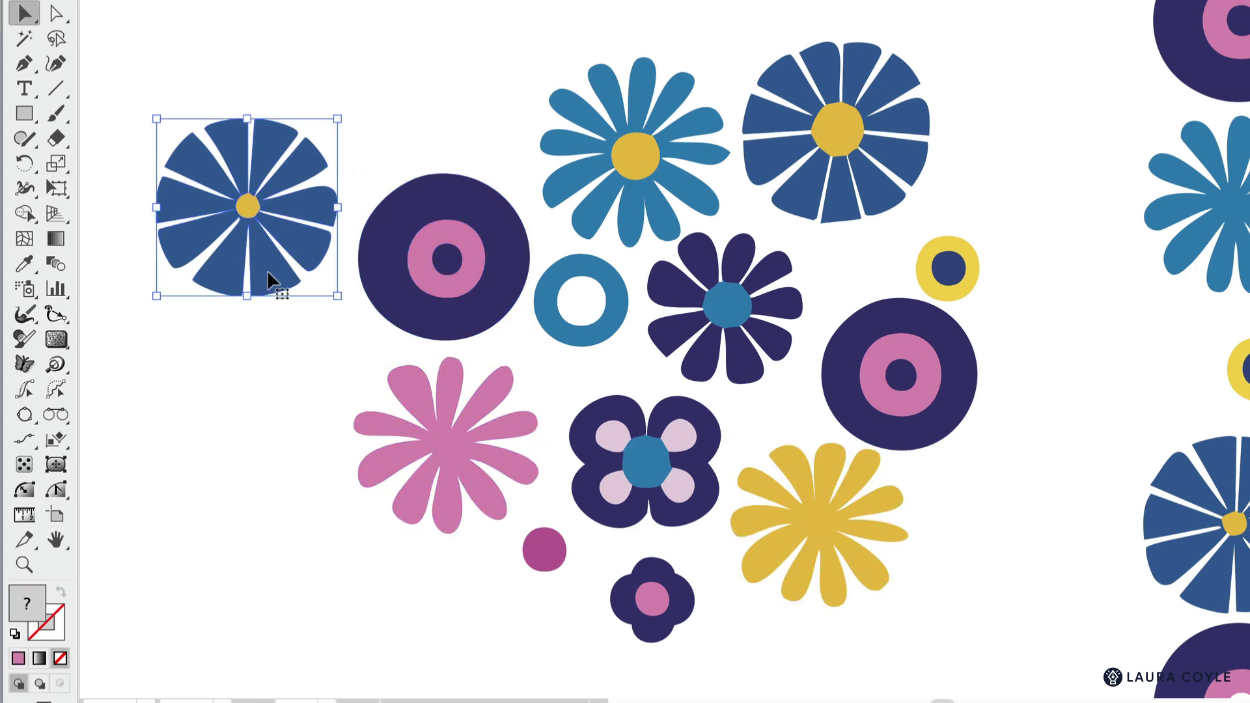
left_click(855, 189)
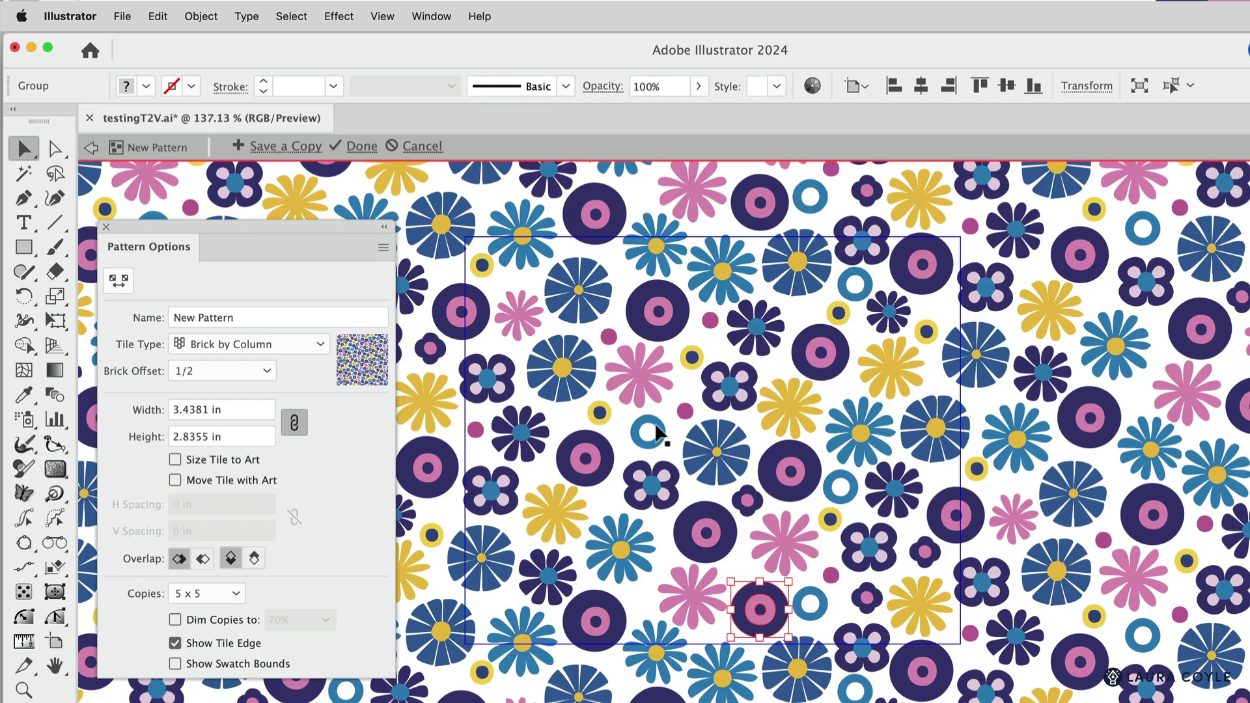
left_click(676, 447)
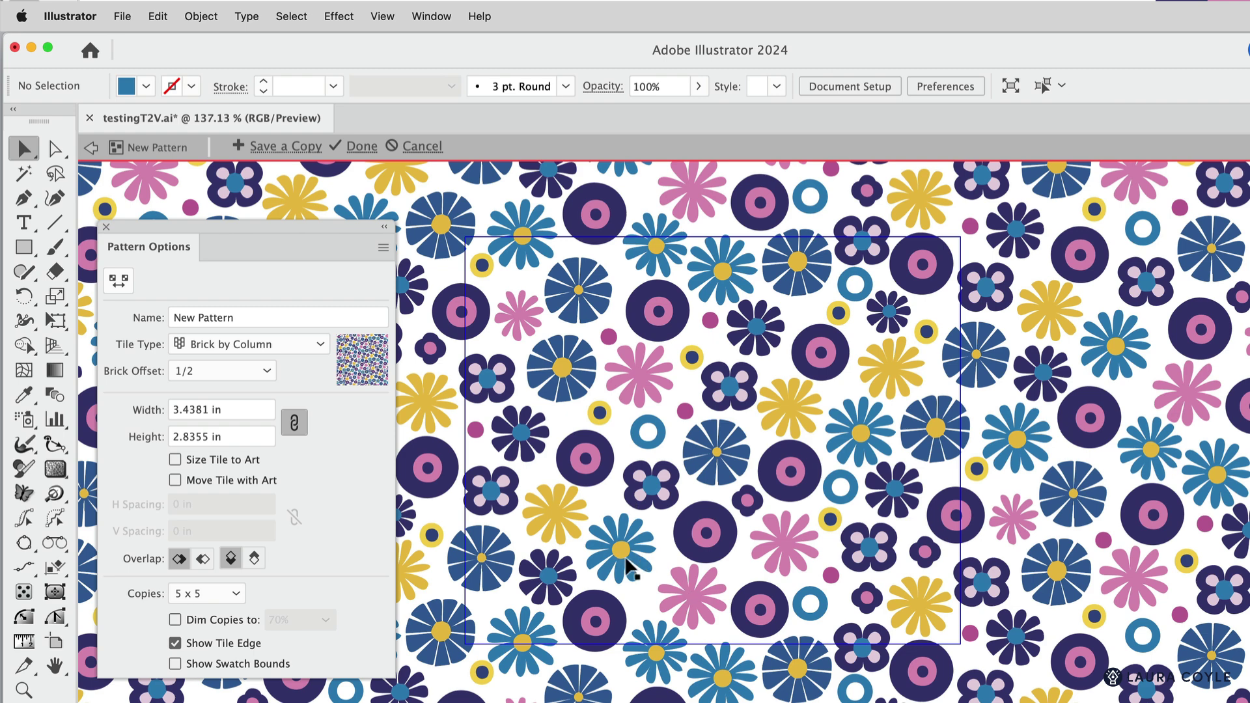